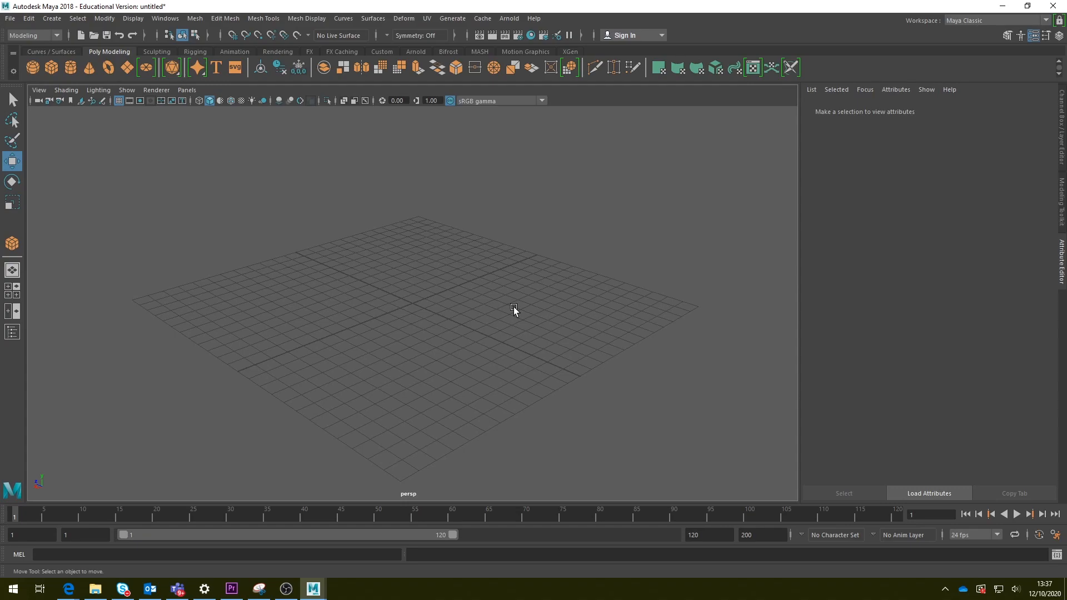
Create a freehand polygon cube on the ground grid and move it horizontally near the grid's centre
left_click(51, 65)
mouse_move(353, 287)
left_mouse_down()
mouse_move(465, 327)
mouse_move(414, 381)
mouse_move(408, 157)
left_mouse_up()
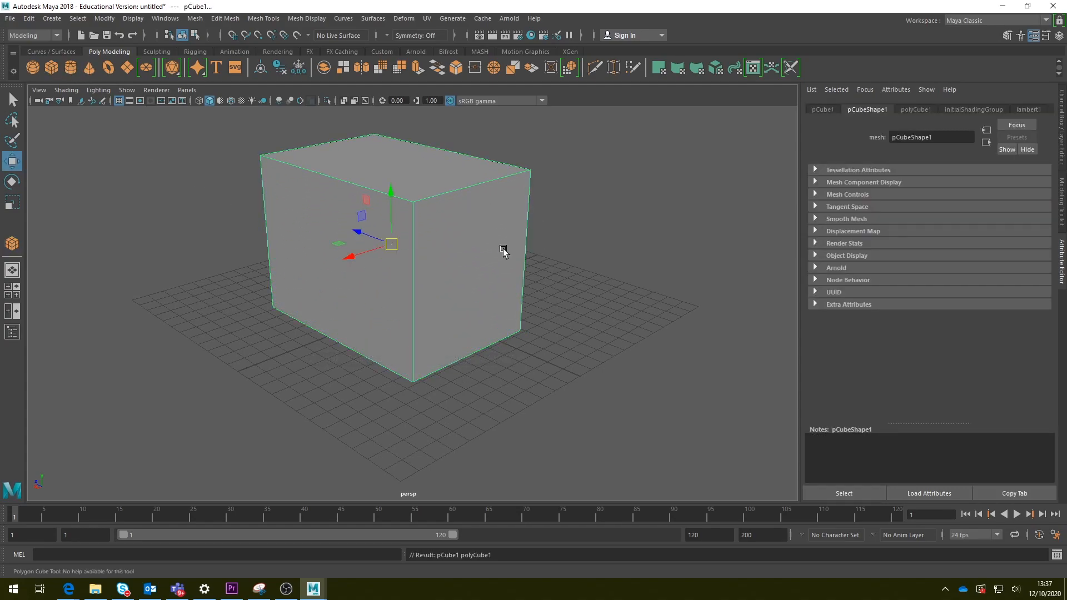
right_click(449, 229)
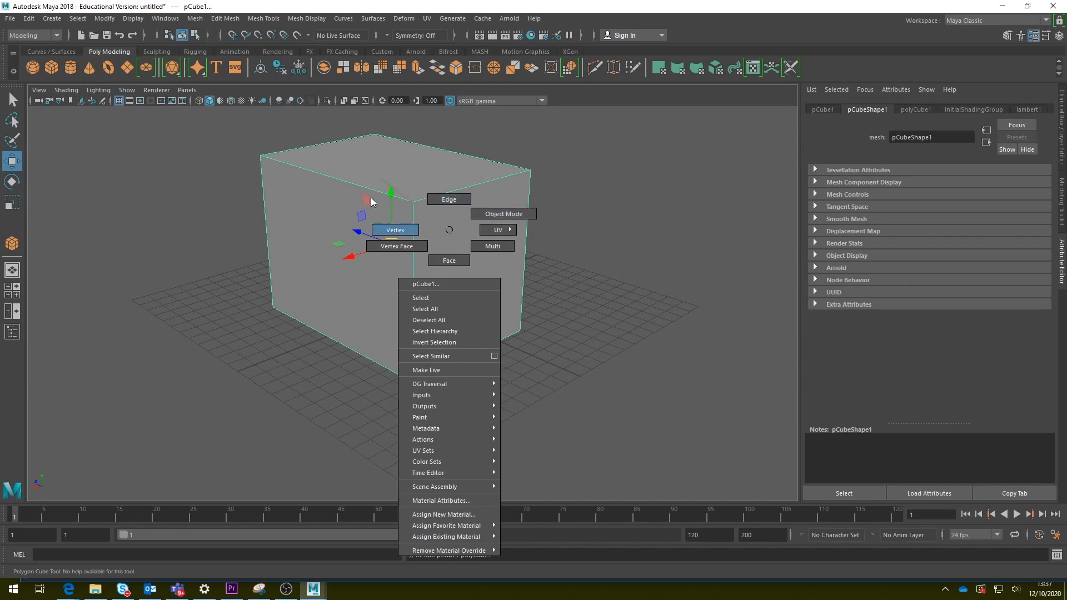
right_click(498, 215)
mouse_move(370, 232)
left_mouse_down()
mouse_move(491, 265)
mouse_move(365, 225)
mouse_move(342, 254)
mouse_move(401, 215)
mouse_move(383, 220)
left_mouse_up()
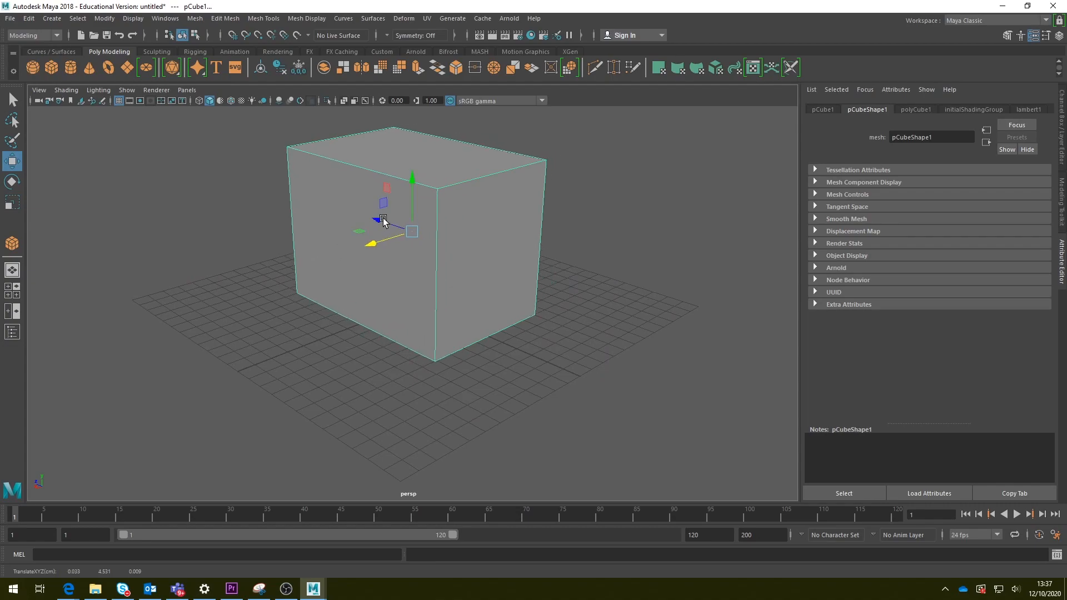
Put the cube in face selection mode and select its three visible faces, individually and as a combined selection
right_click(481, 199)
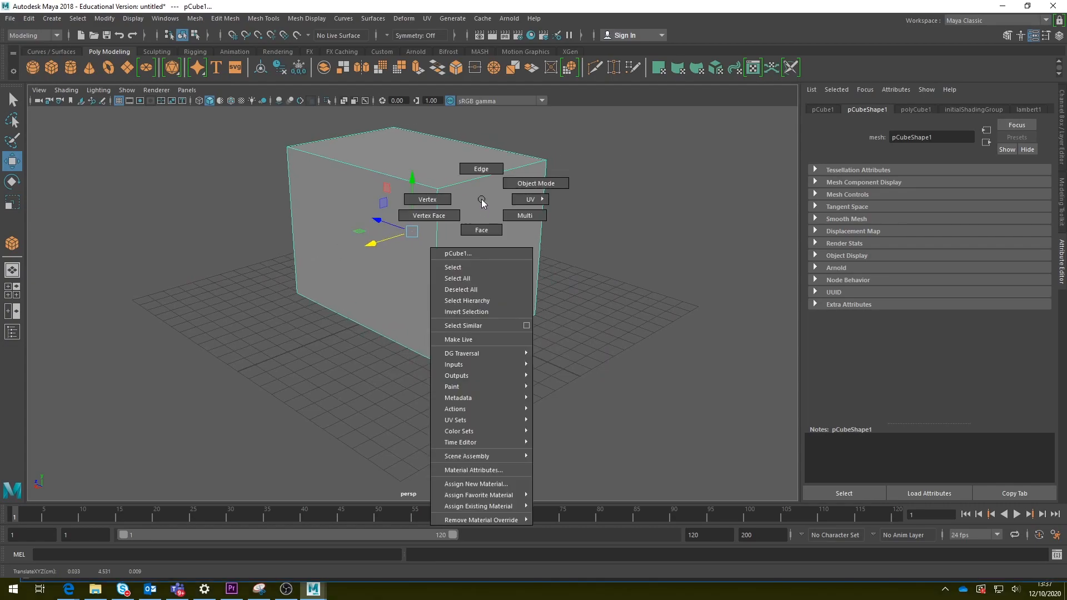
left_click(483, 230)
left_click(475, 278)
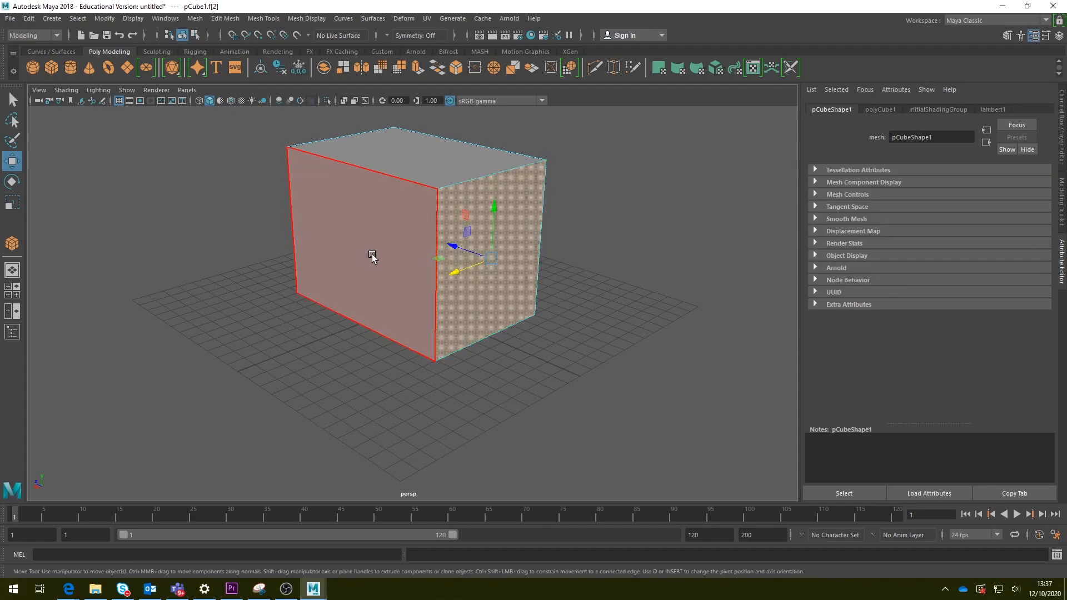
left_click(372, 254)
left_click(429, 169)
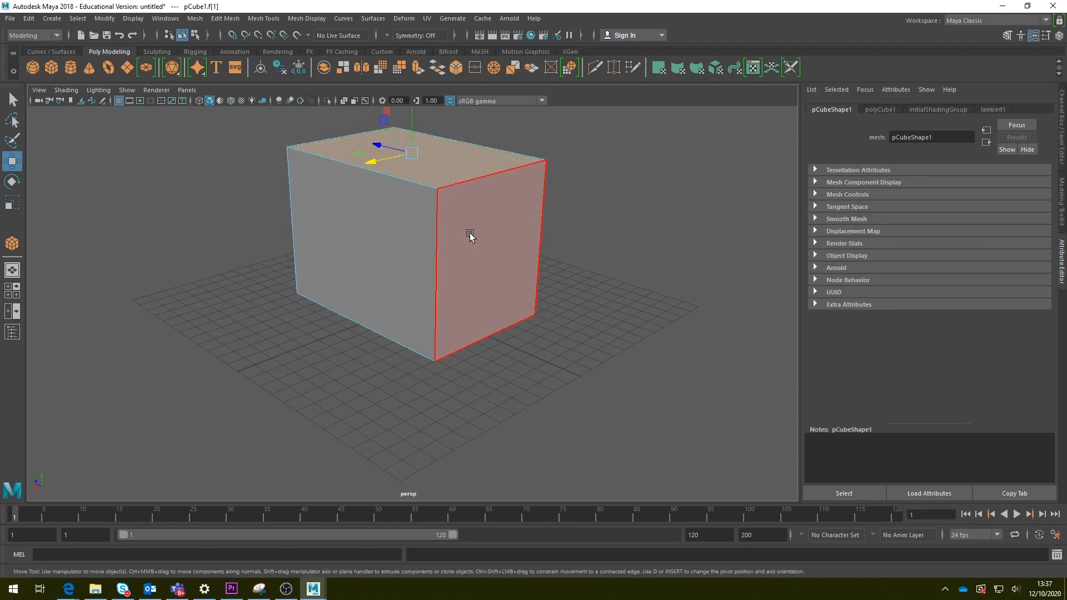
left_click(395, 270)
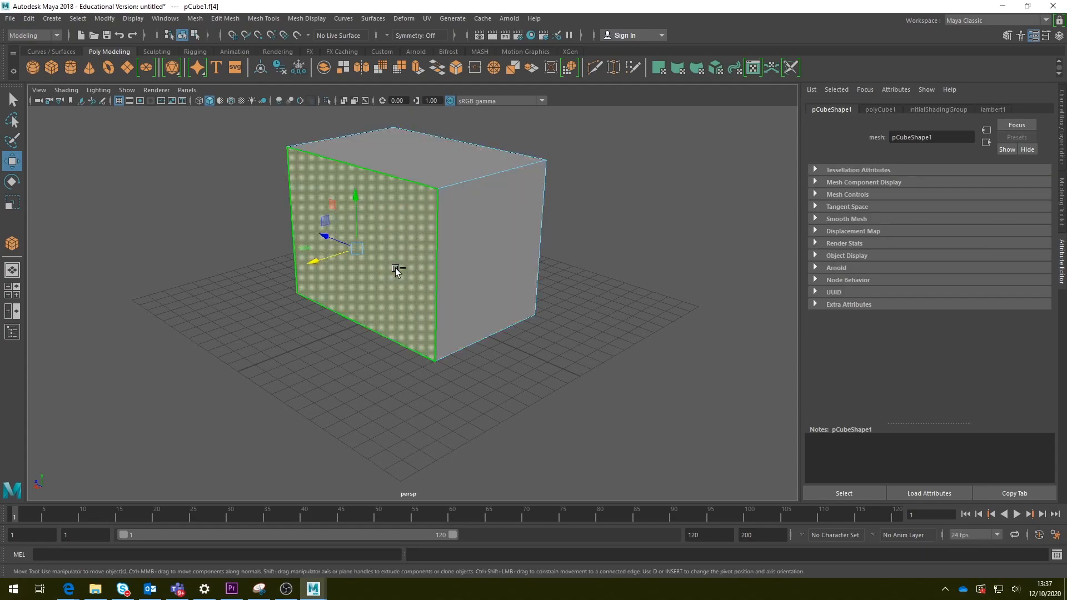
left_click(430, 159, "shift")
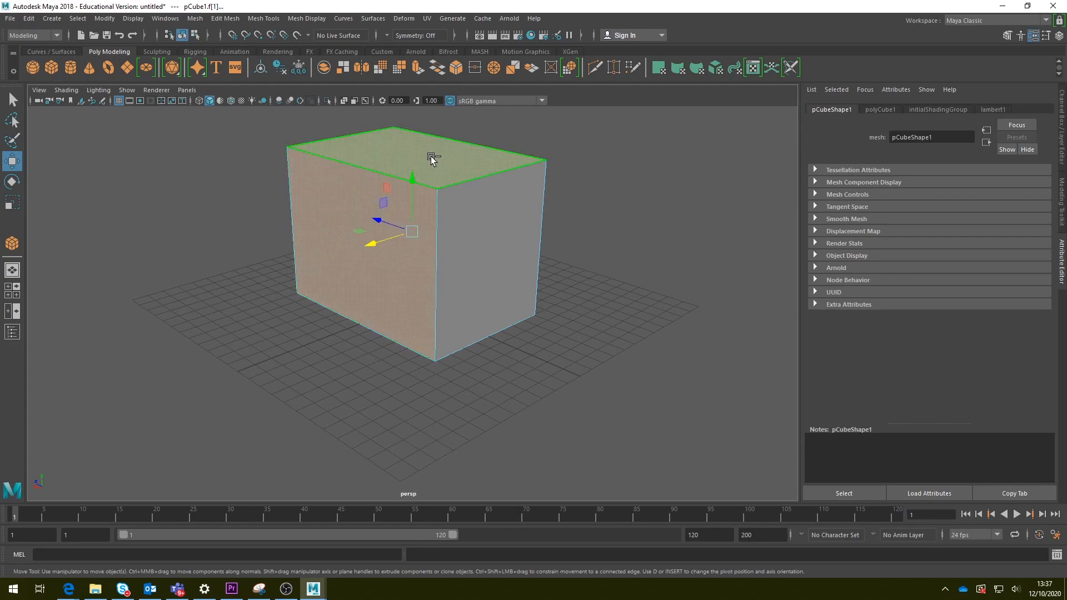
left_click(505, 238, "shift")
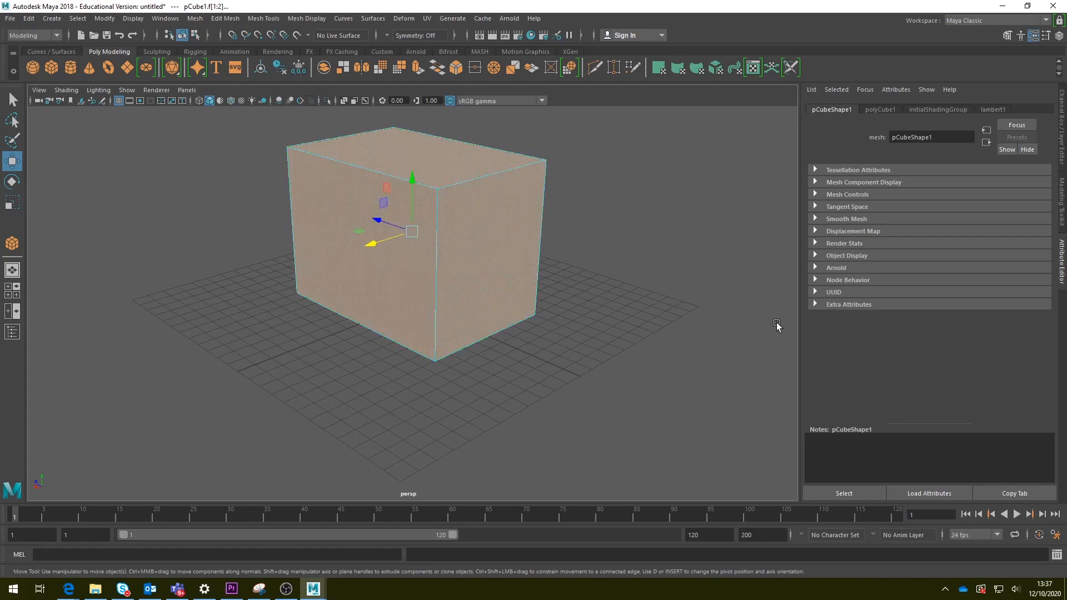
left_click(487, 255)
left_click(389, 230)
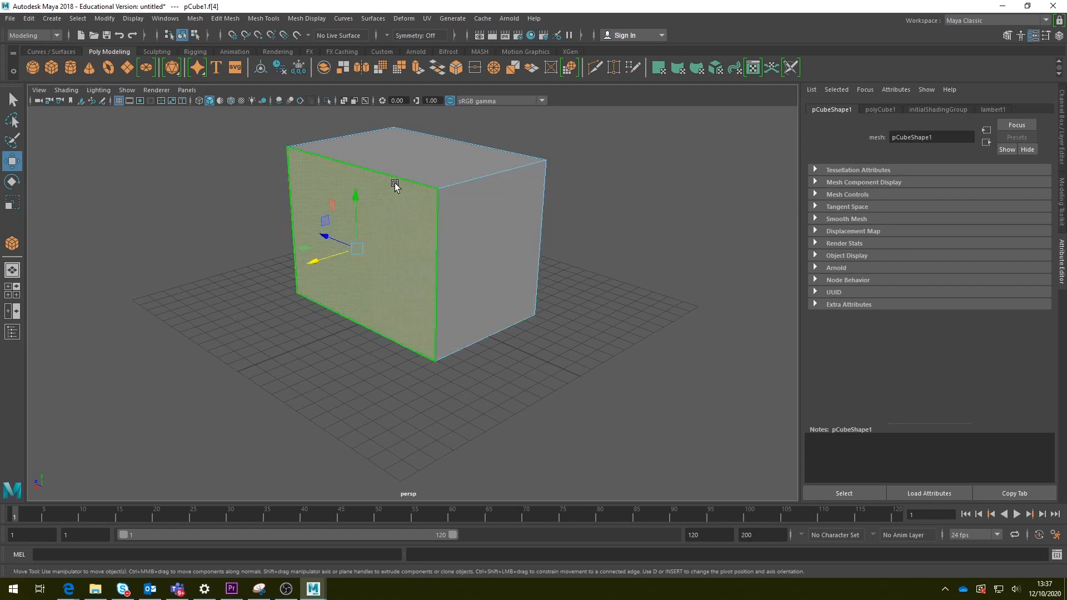
left_click(405, 156)
Pull the cube's two visible side faces outward, then try raising the front-left face and undo that move
left_click(475, 252)
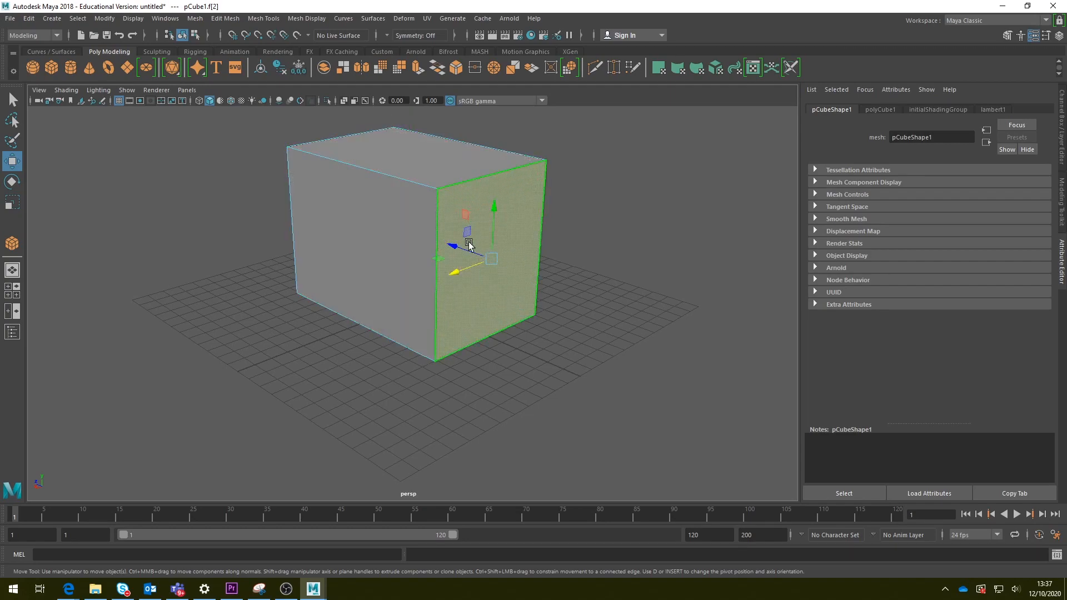
left_click_drag(453, 252, 500, 276)
left_click(378, 265)
left_click_drag(346, 263, 267, 308)
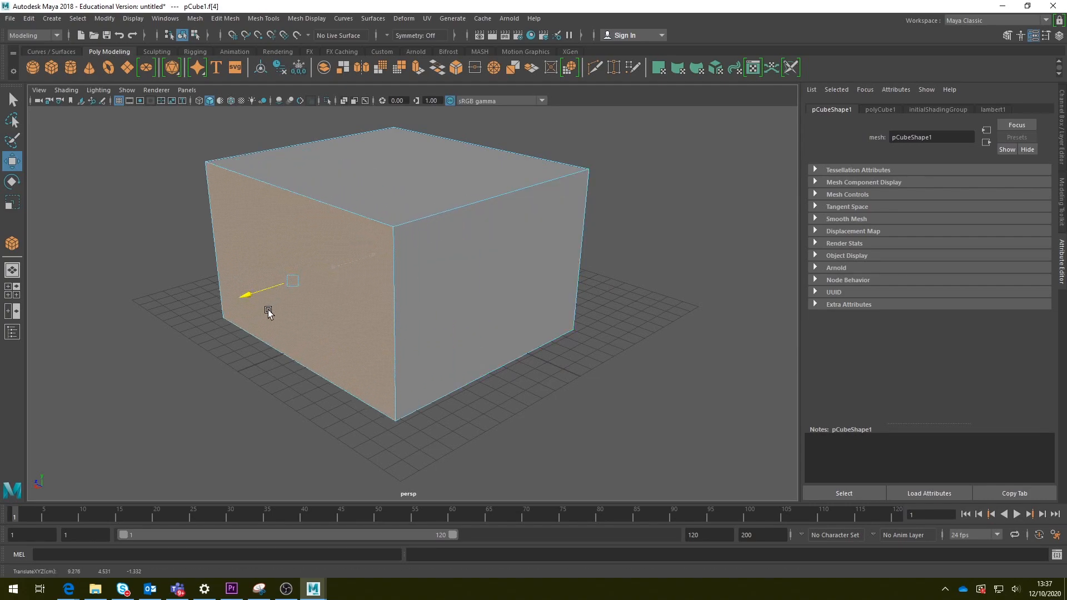
left_click_drag(291, 251, 281, 161)
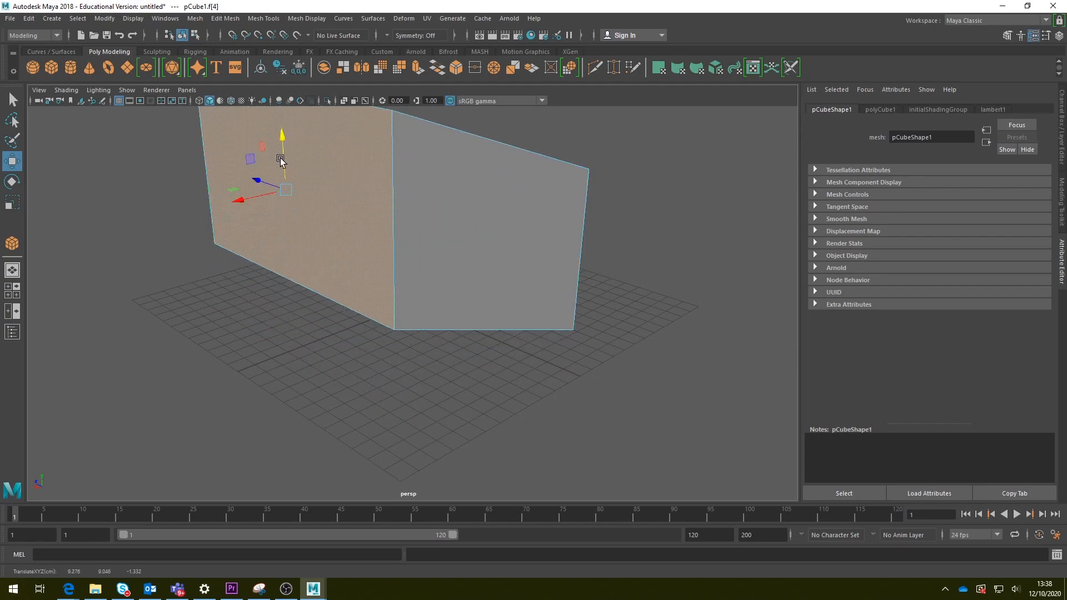
key("ctrl+z")
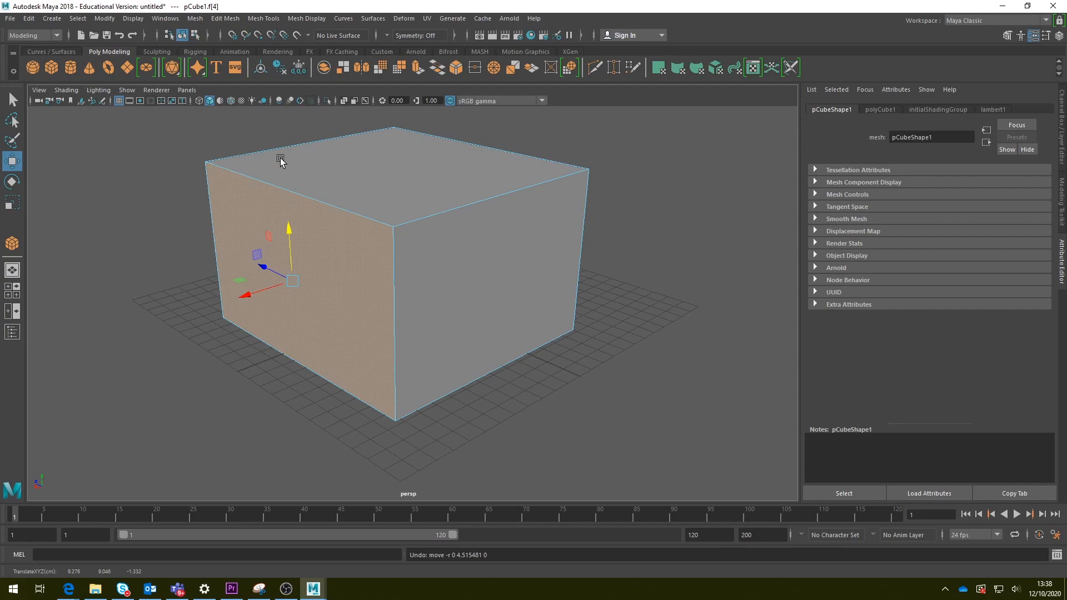
Put the cube in edge selection mode and select the edges around its top face one after another
right_click(472, 248)
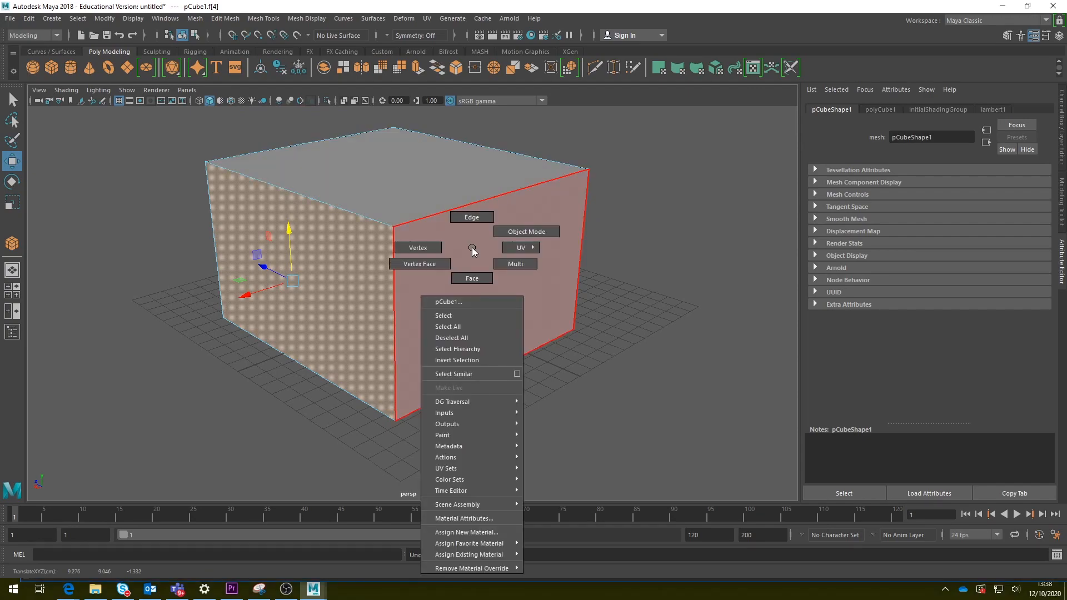
left_click(475, 217)
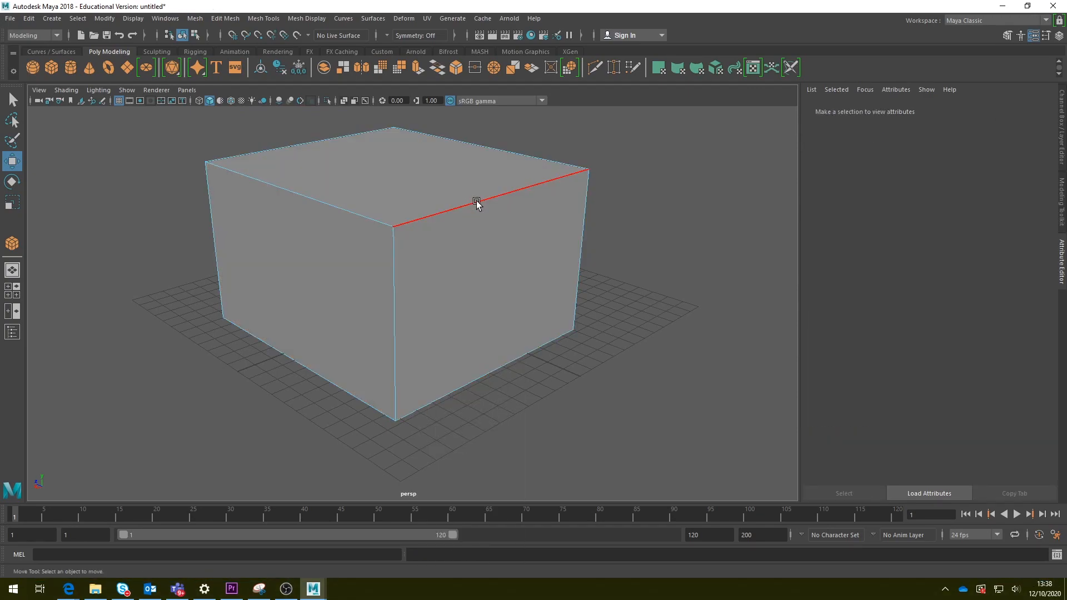
left_click(475, 201)
left_click(315, 142)
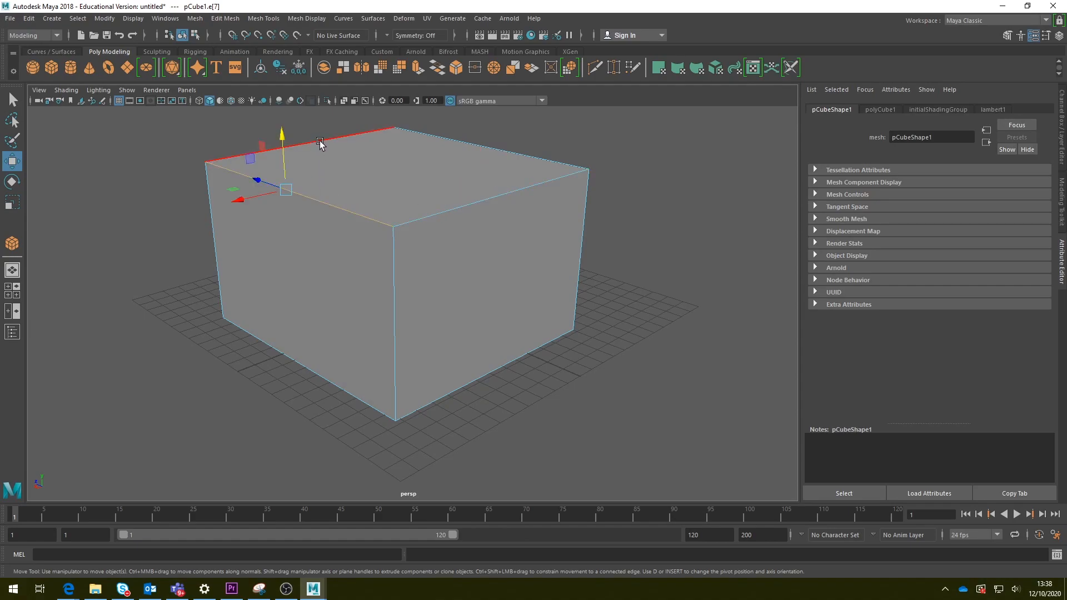
left_click(448, 137)
left_click(482, 202)
left_click(347, 204)
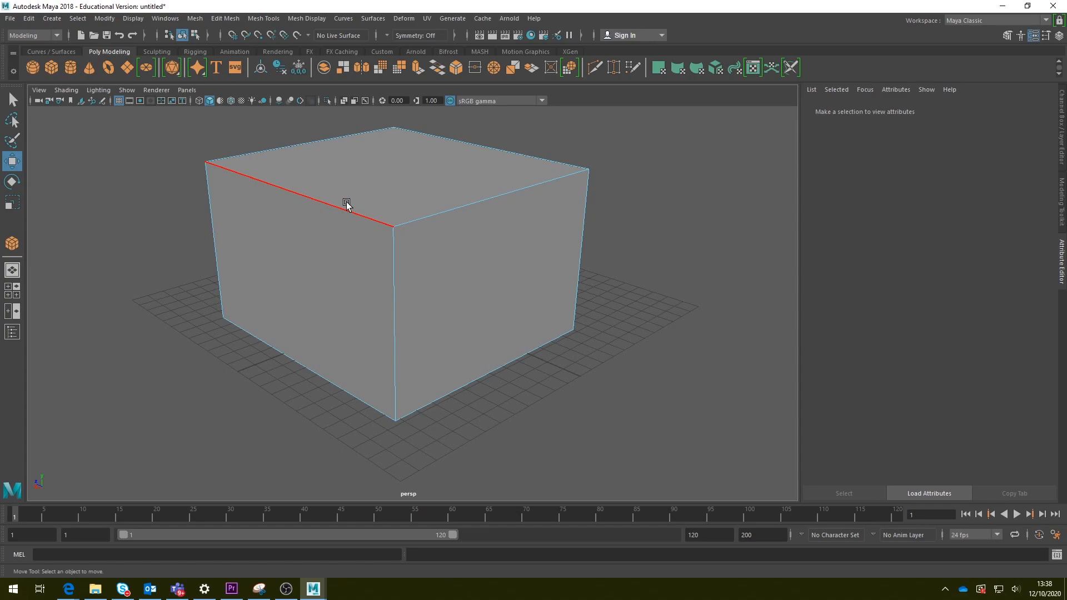
Move each of the four top edges outward so the cube flares towards its top
left_click(316, 200)
left_click_drag(253, 196, 160, 234)
left_click(508, 152)
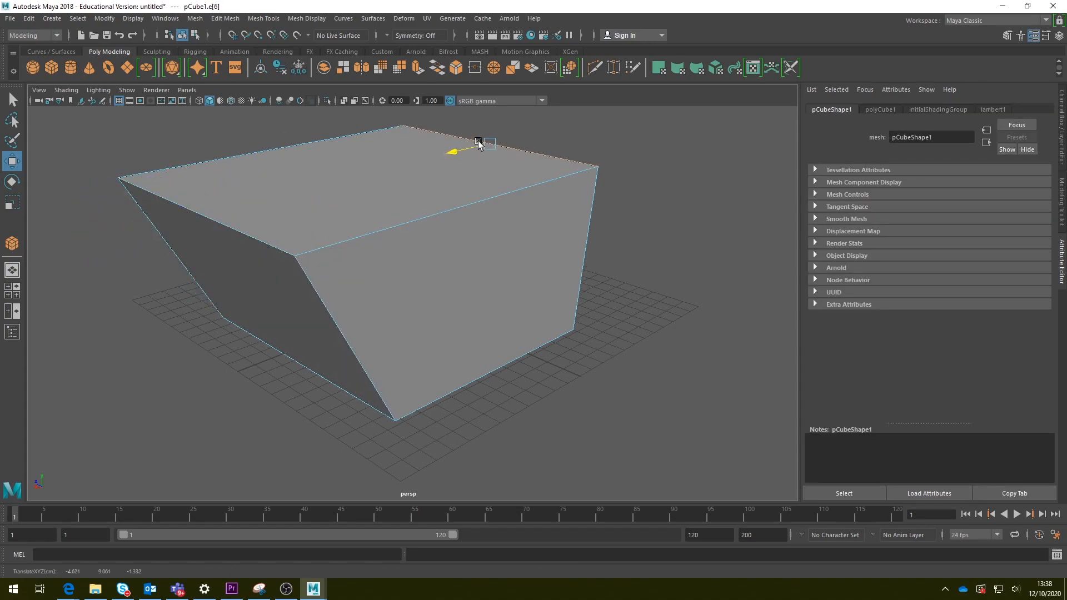
left_click_drag(472, 148, 526, 119)
left_click(490, 198)
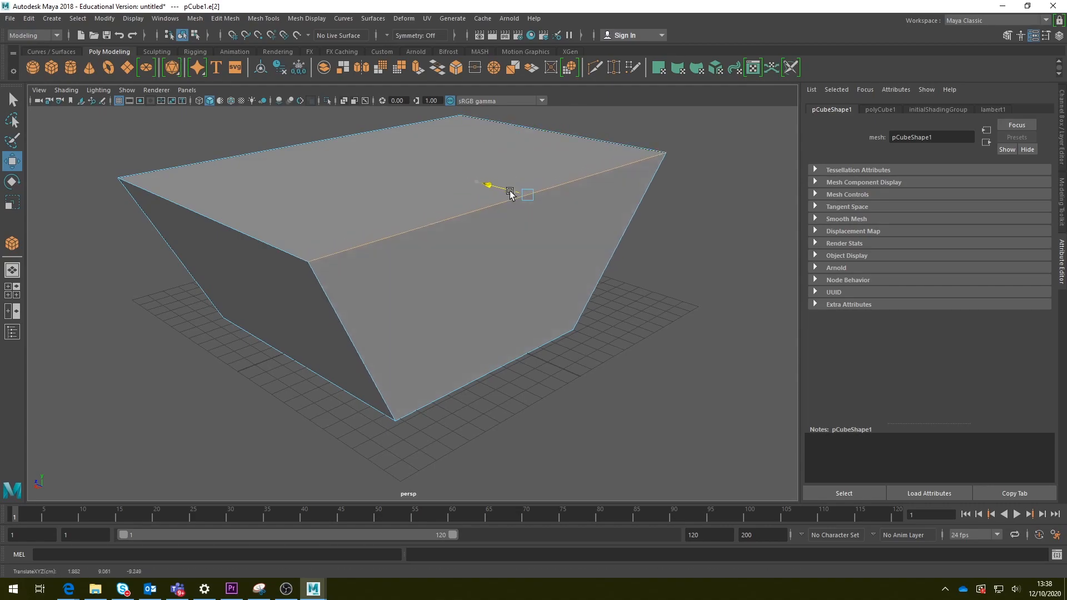
left_click_drag(500, 188, 463, 185)
left_click(339, 139)
left_click_drag(301, 134, 236, 118)
Put the flared cube in vertex selection mode and select the corner vertices of its top face one by one
scroll(405, 187, "down", 2)
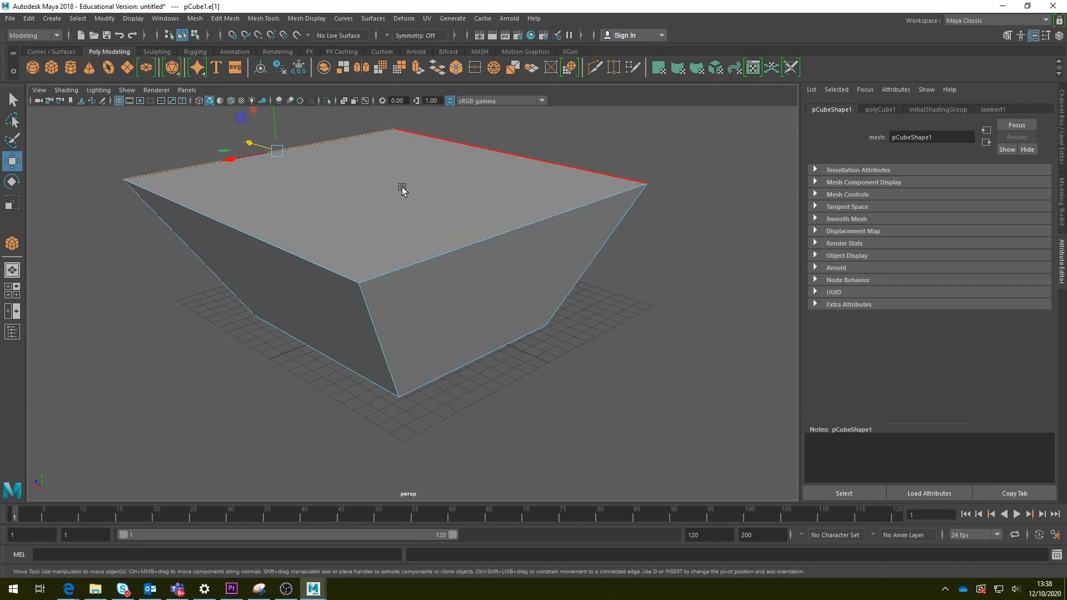
left_click_drag(286, 189, 381, 188, "alt")
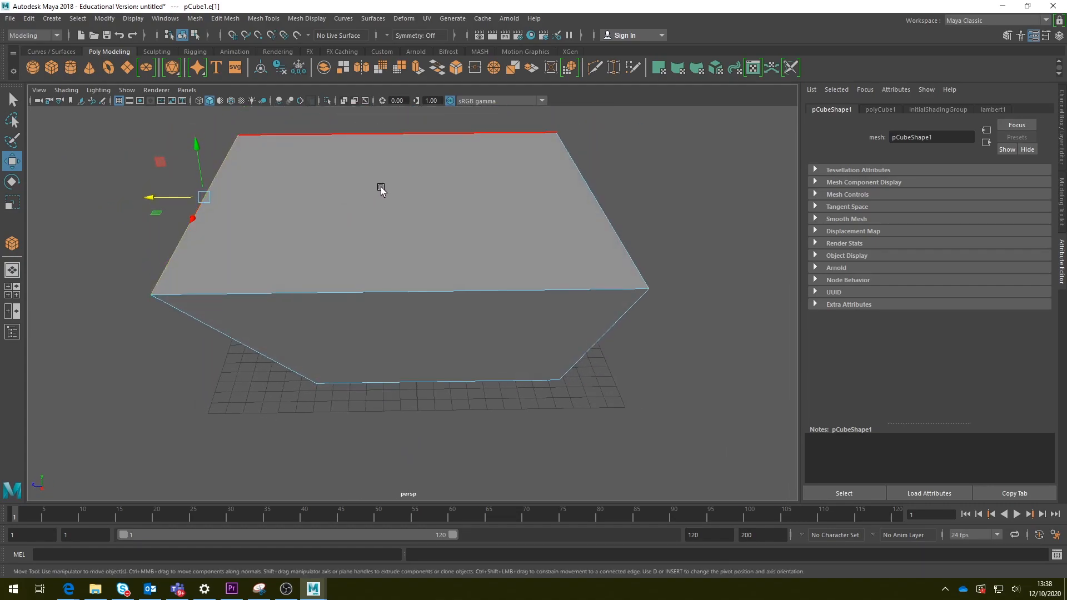
right_click(381, 189)
left_click(325, 187)
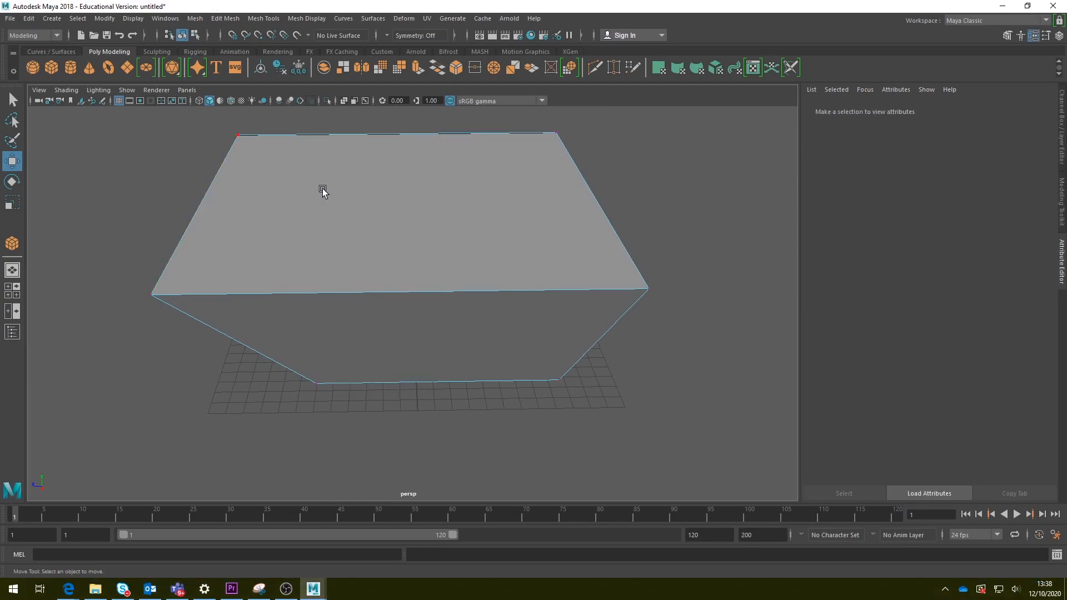
left_click(153, 296)
left_click(649, 289)
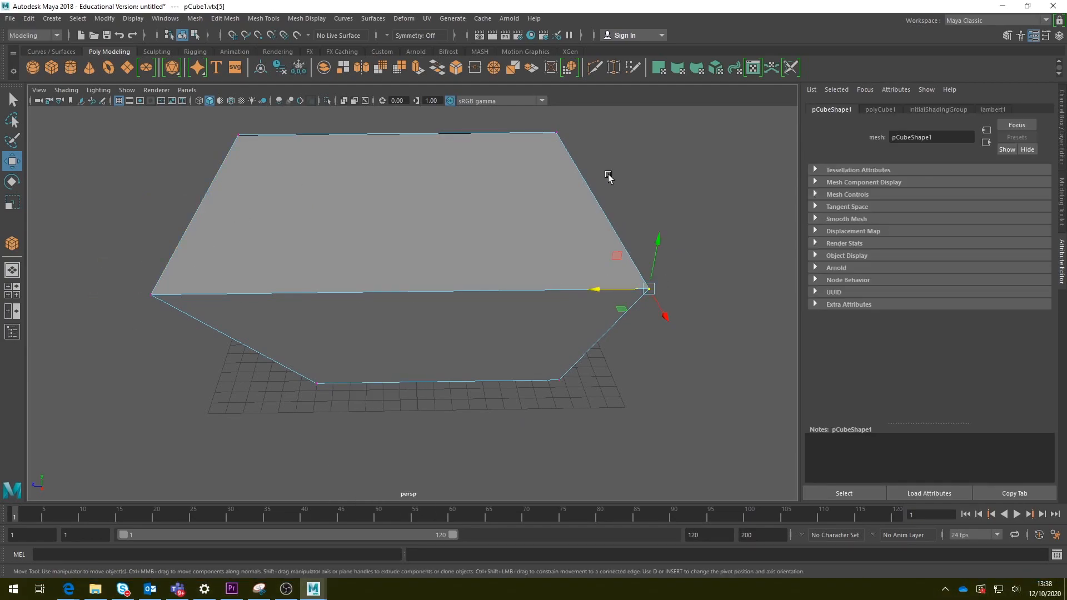
left_click(556, 134)
left_click(238, 135)
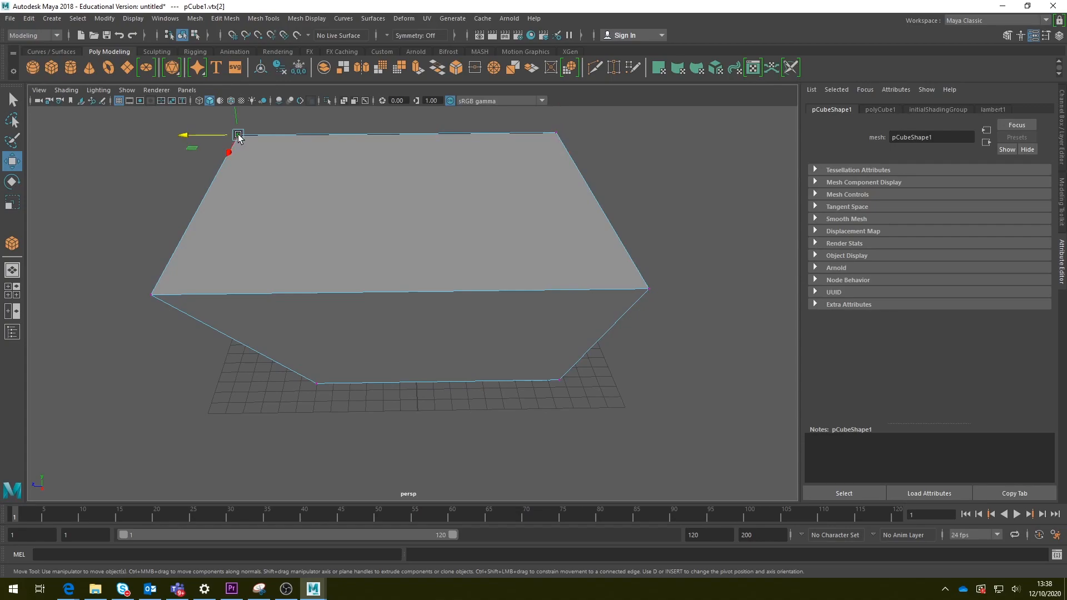
left_click(151, 296)
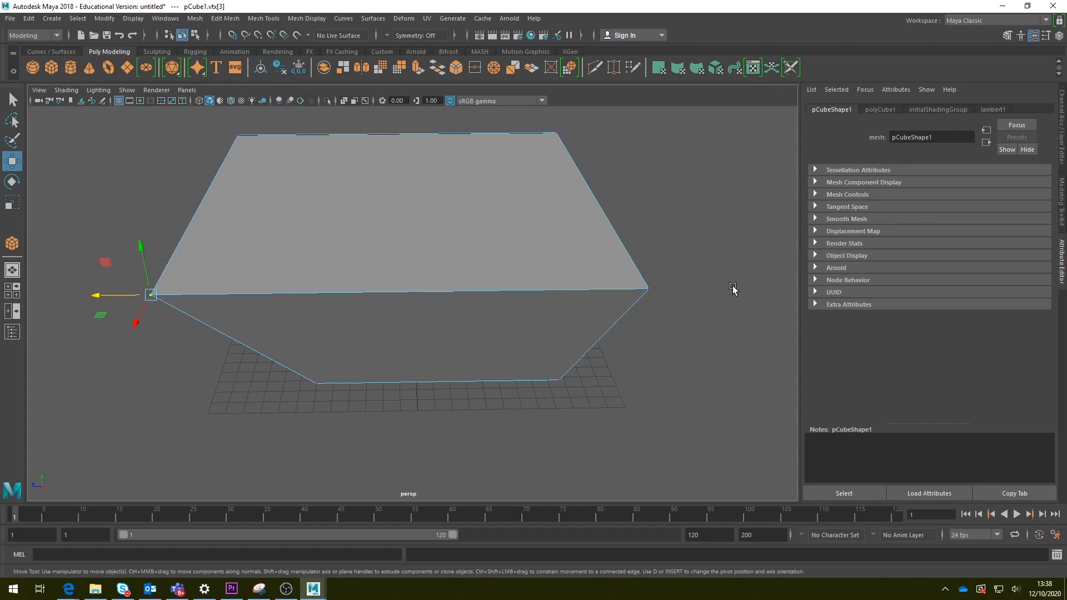
left_click(648, 289)
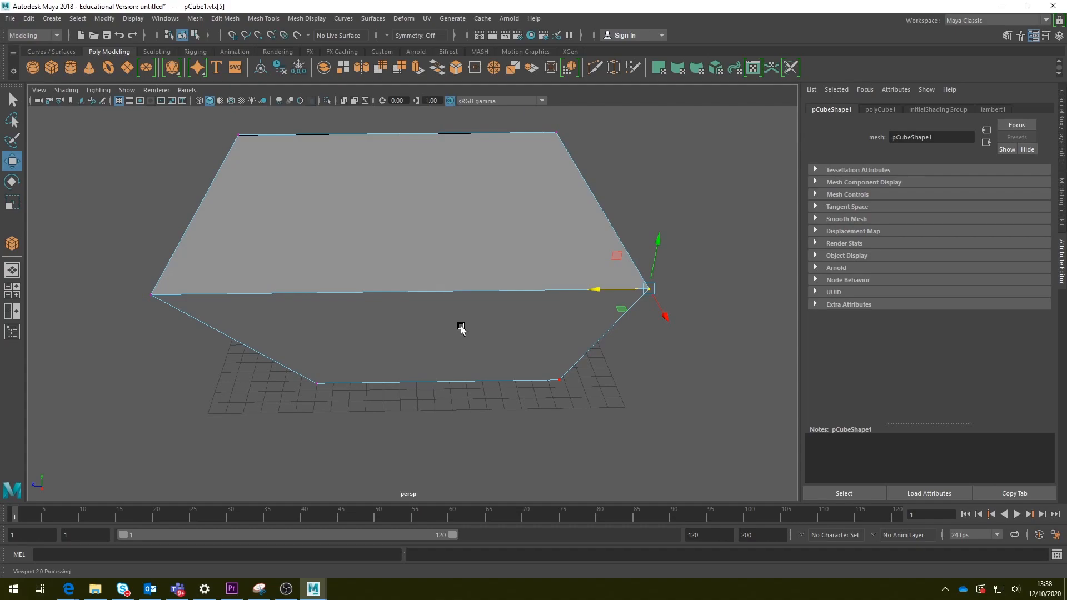
Undo back to the edge selection, return the flared cube to object mode and delete it
key("ctrl+z")
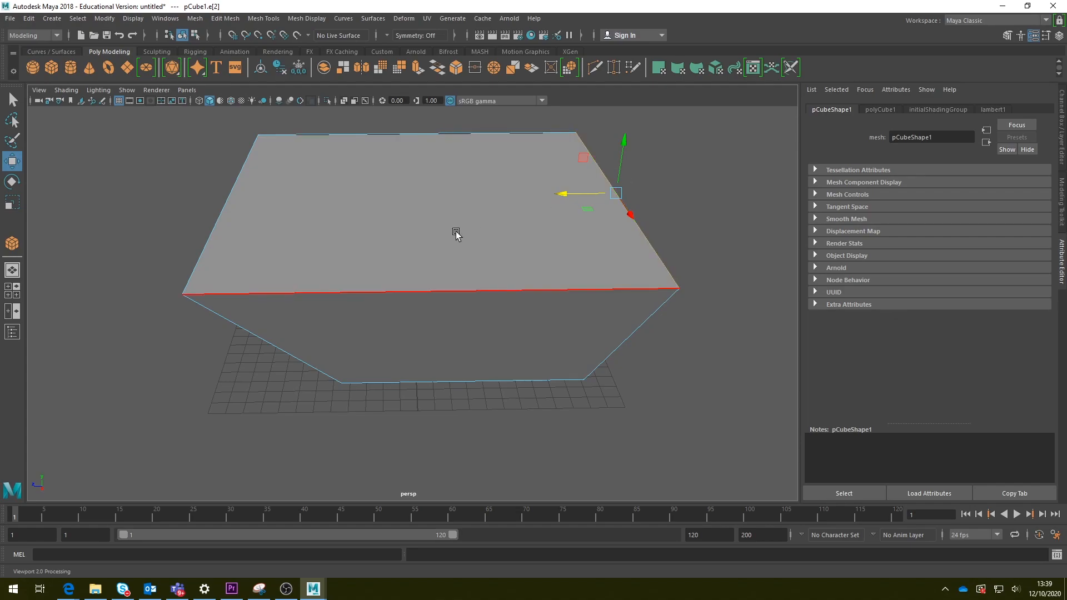
right_click(456, 203)
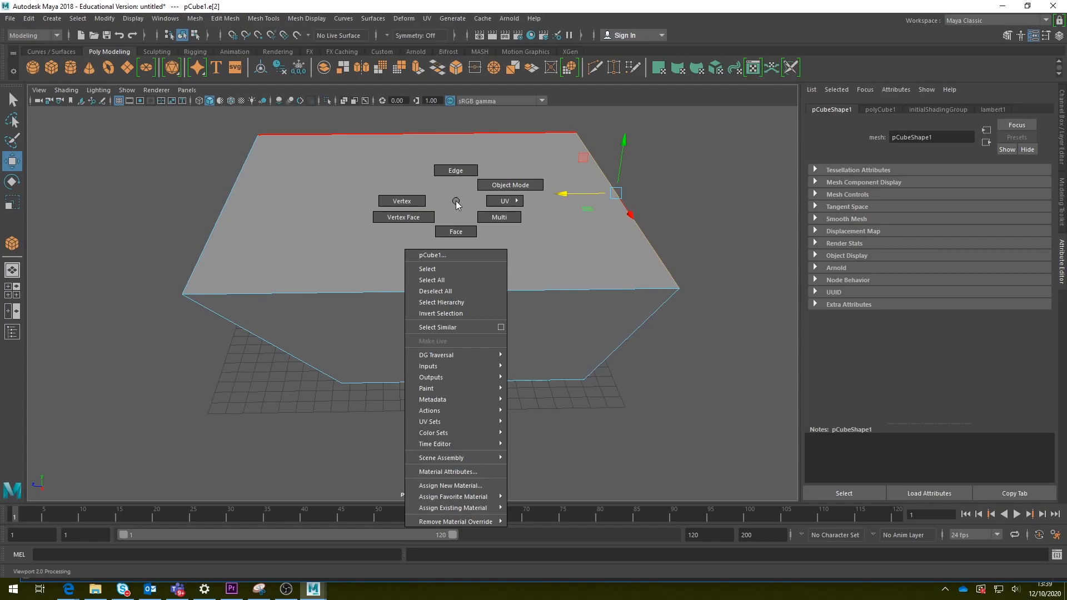
left_click(487, 188)
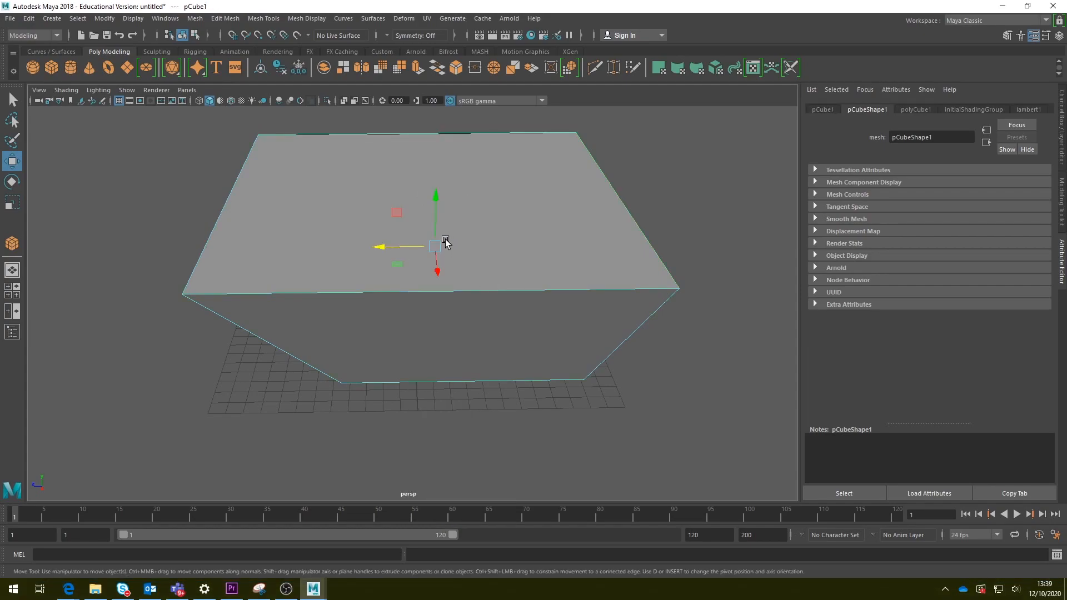
key("Delete")
Create a new freehand polygon cube standing on the empty grid
left_click_drag(290, 307, 329, 306, "alt")
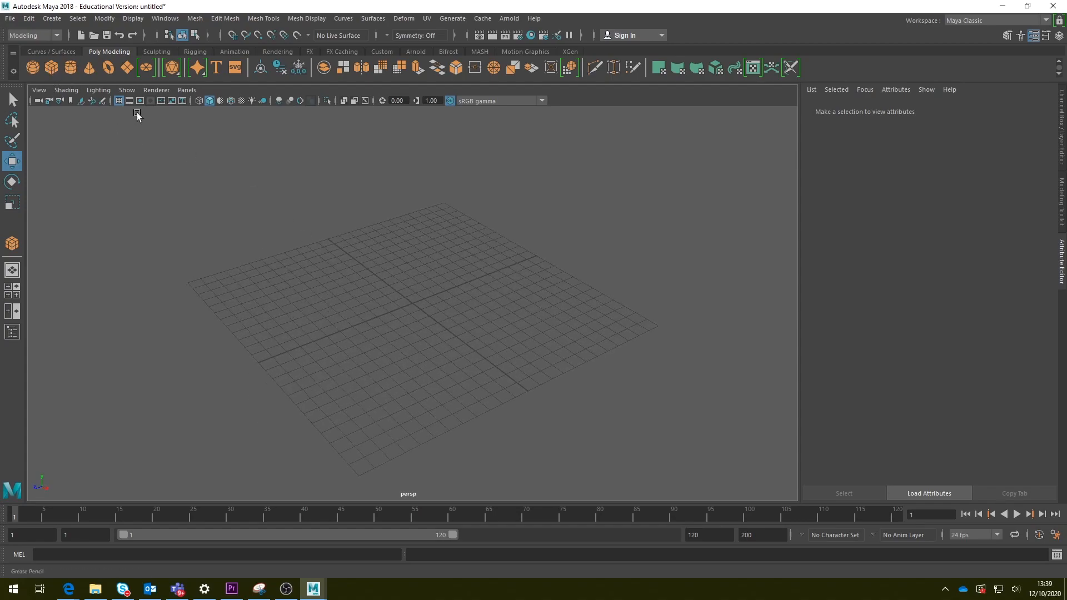
left_click(12, 242)
left_click_drag(441, 281, 416, 178)
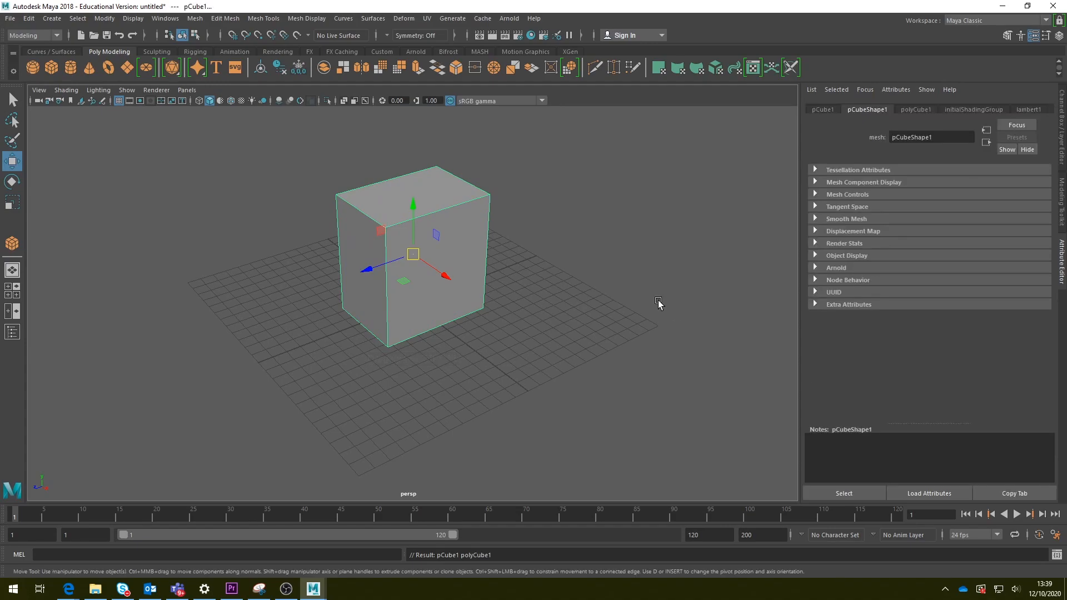
scroll(590, 331, "up", 2)
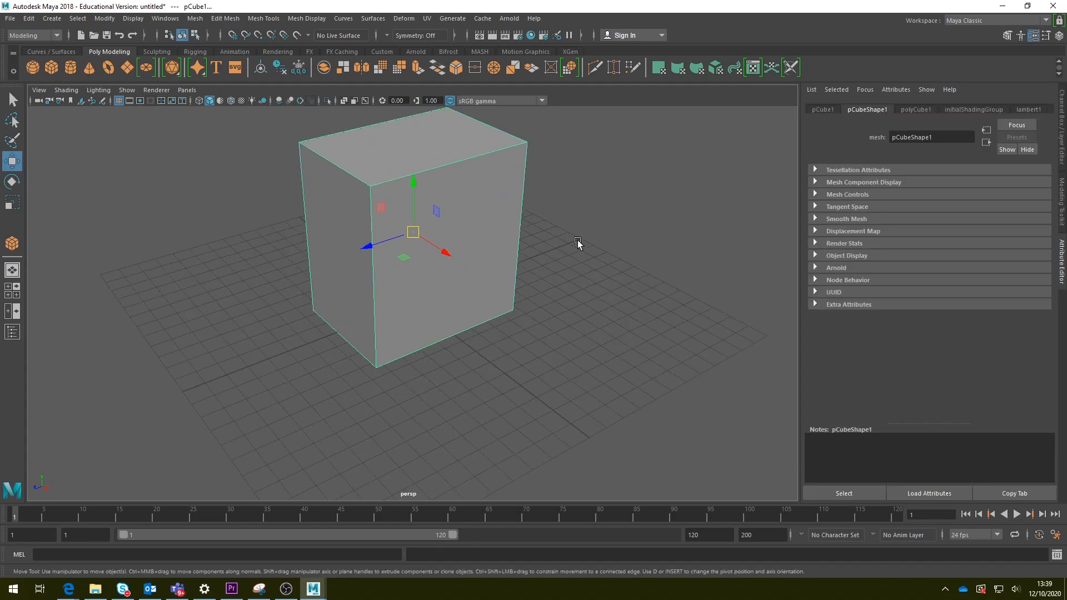
scroll(601, 325, "up", 3)
middle_click_drag(602, 322, 602, 309, "alt")
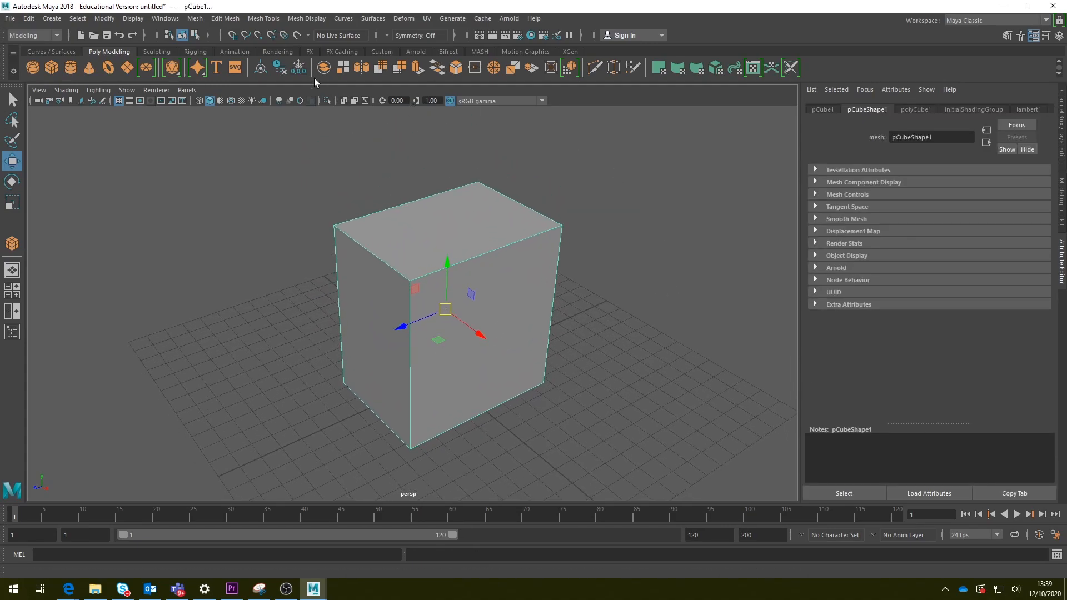
Insert four vertical edge loops with the Insert Edge Loop tool, each close to one of the cube's outer side edges
left_click(265, 21)
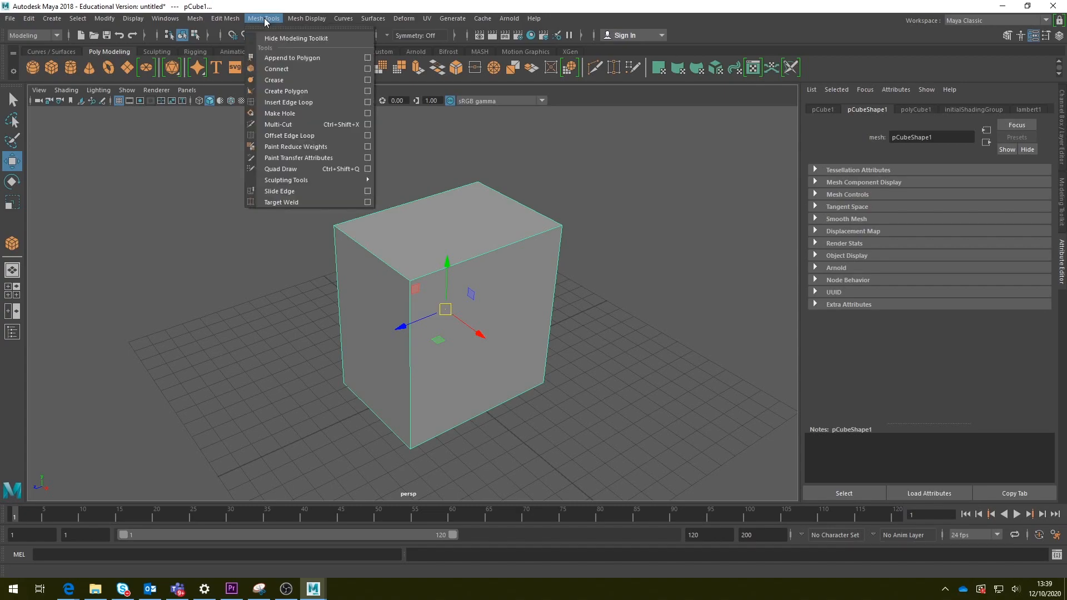
left_click(293, 103)
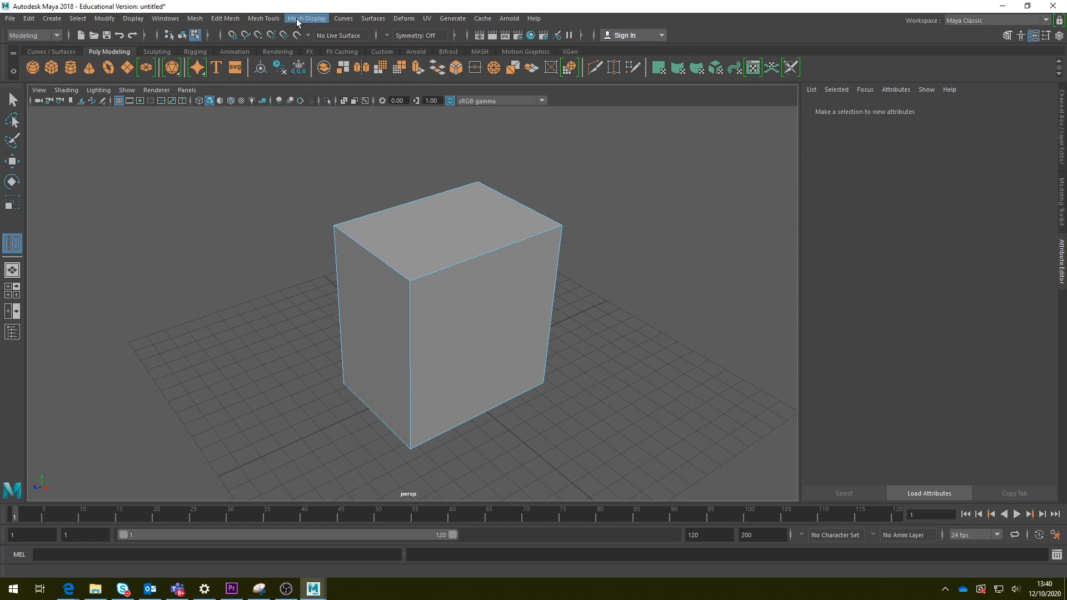
left_click(261, 19)
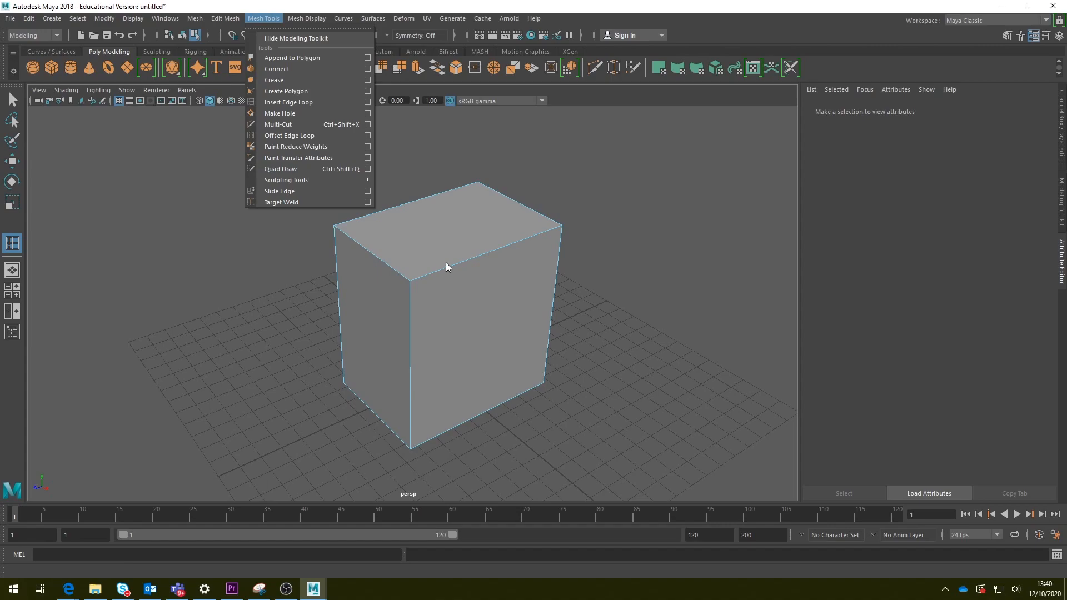
left_click_drag(461, 260, 540, 228)
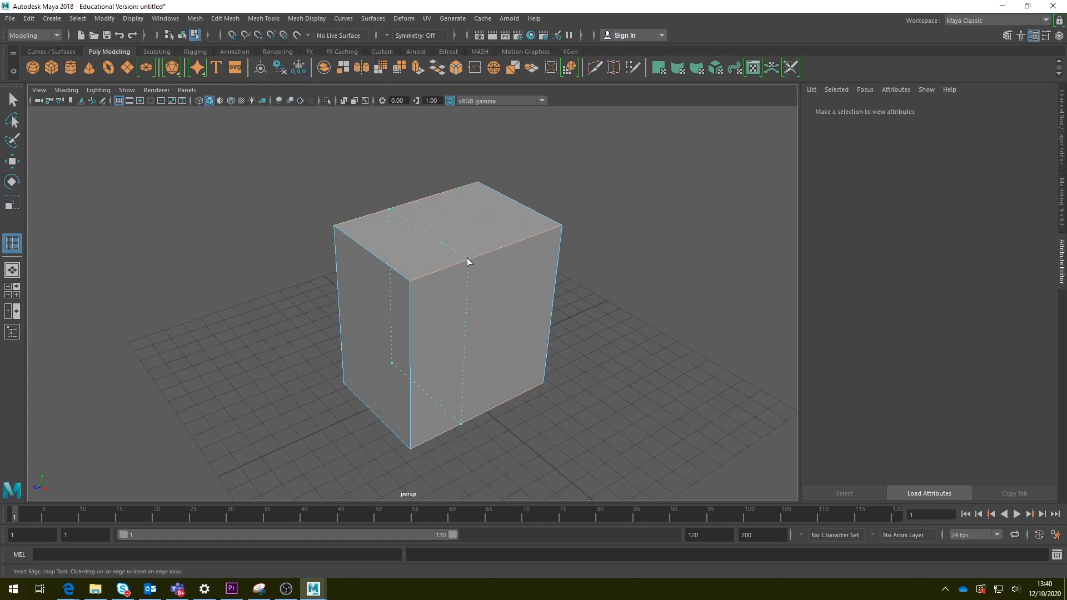
left_click_drag(423, 276, 425, 278)
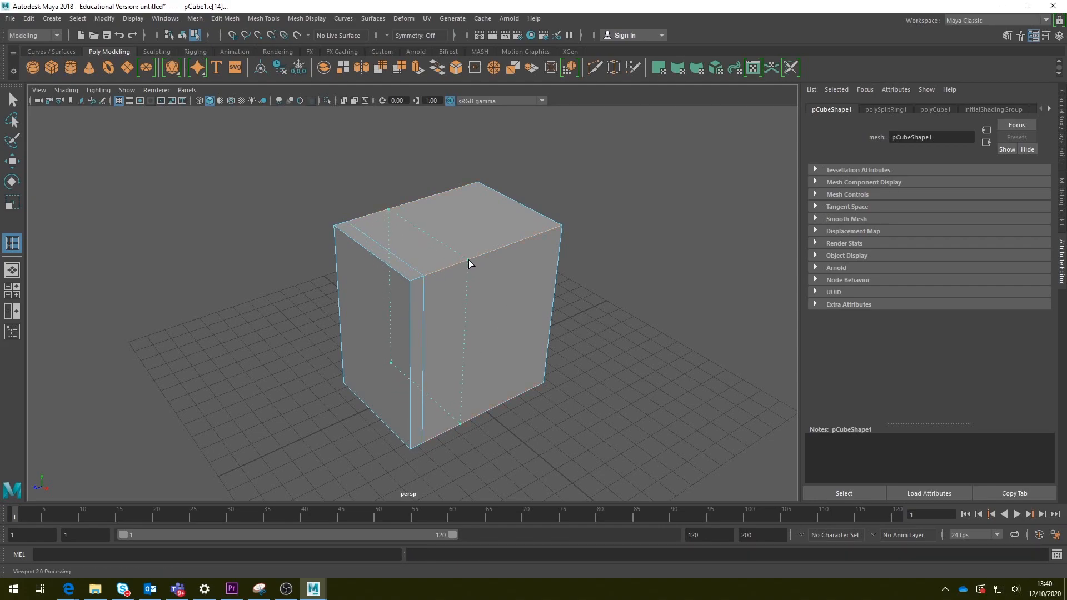
left_click(549, 235)
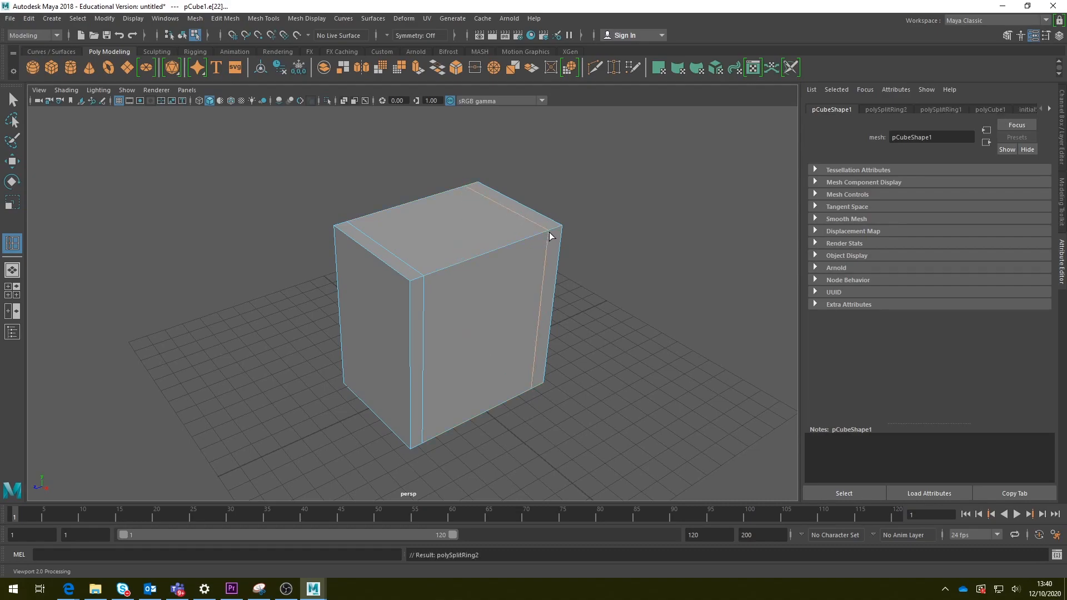
left_click(396, 271)
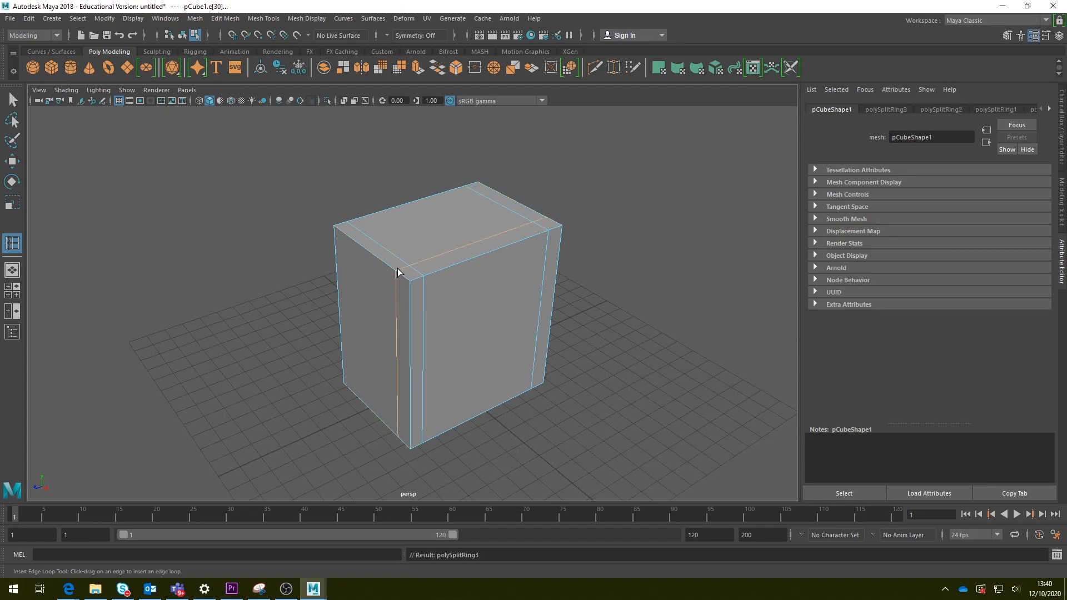
left_click(344, 238)
Insert four horizontal edge loops around the cube's sides at different heights from near the top to near the base
left_click(411, 321)
mouse_move(409, 380)
left_mouse_down()
mouse_move(412, 369)
mouse_move(412, 387)
left_mouse_up()
left_click_drag(345, 288, 347, 293)
left_click(347, 307)
left_click(350, 368)
Cycle through the Select, Move, Rotate and Scale tools on the lowest horizontal edge loop
left_click(13, 101)
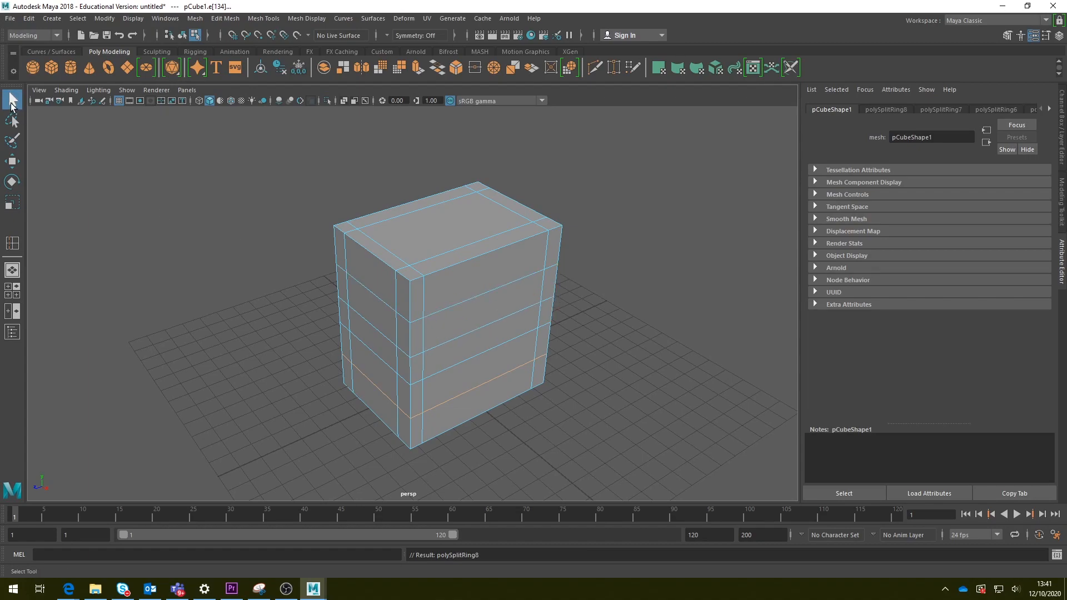
left_click(11, 161)
left_click(12, 181)
key("r")
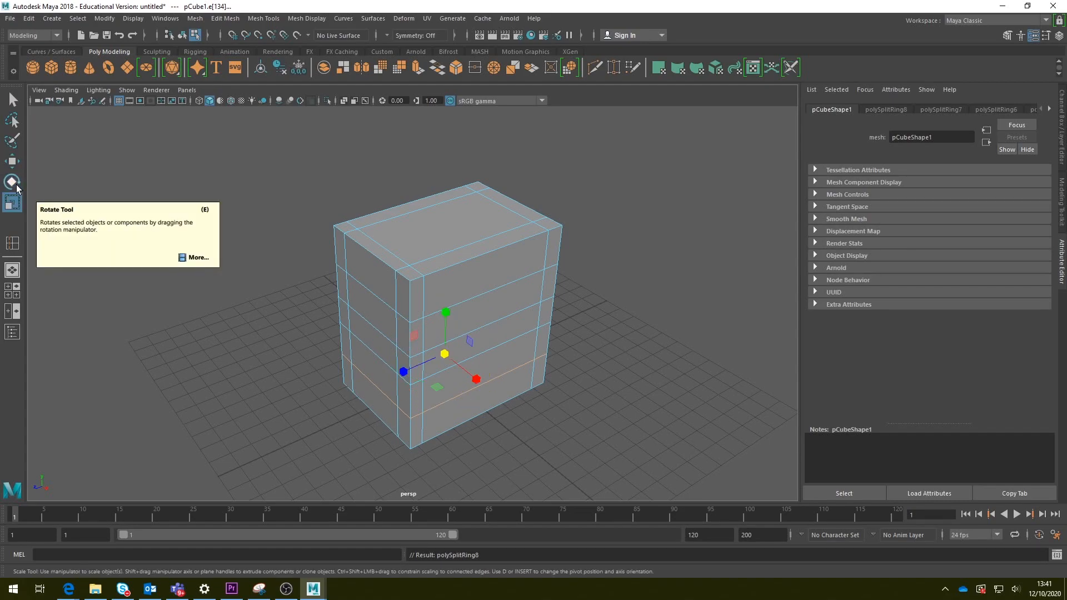
key("q")
key("w")
key("e")
key("r")
left_click(12, 100)
left_click(11, 161)
left_click(13, 183)
left_click(13, 206)
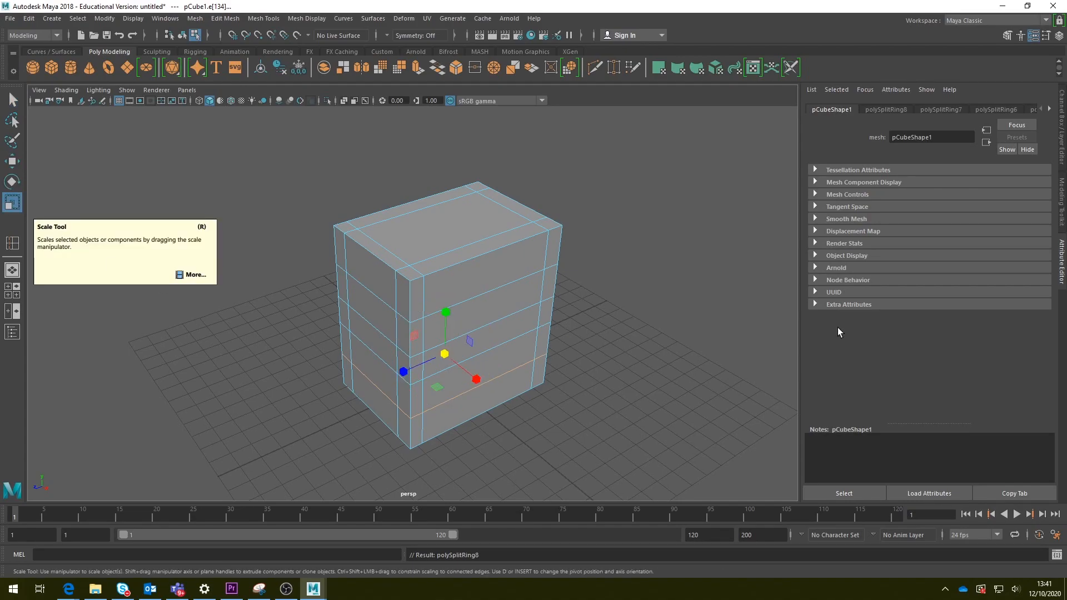
Clear the edge selection, put the cube in face selection mode and select the large central face on its top
left_click(641, 296)
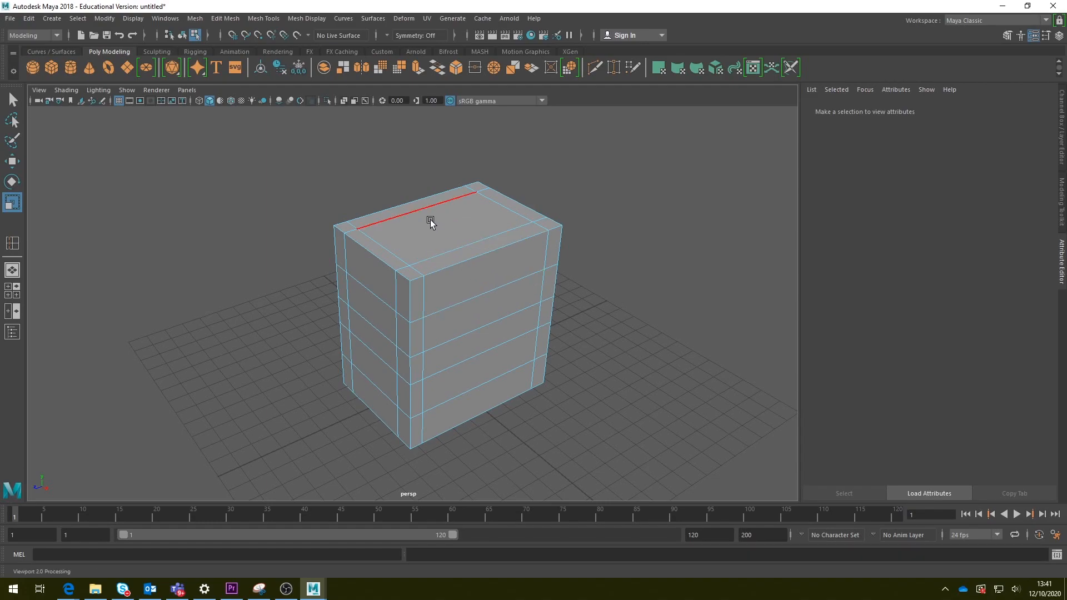
right_click(487, 309)
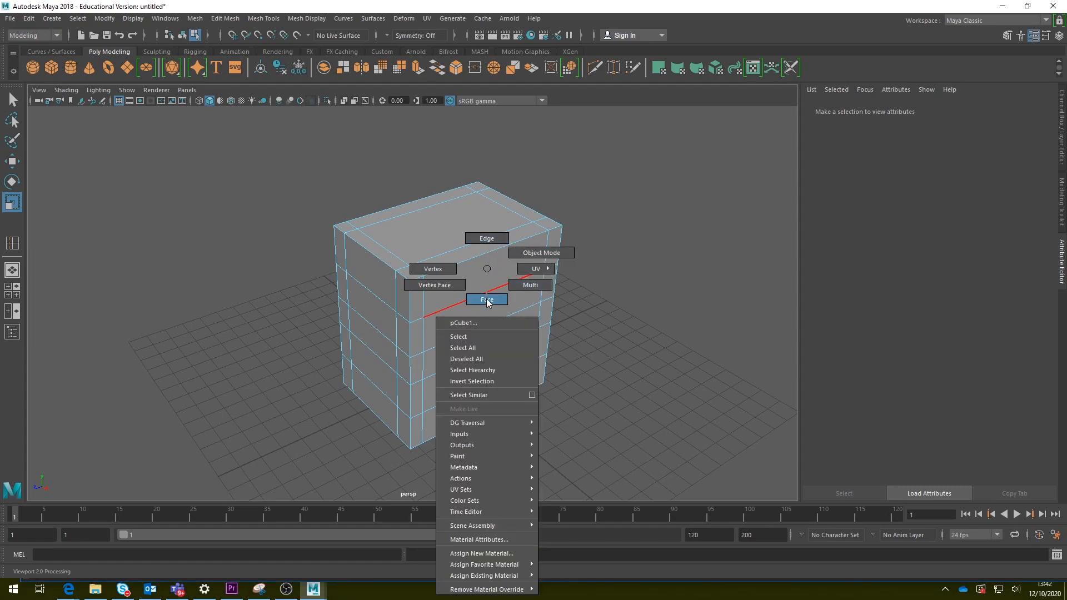
left_click(487, 300)
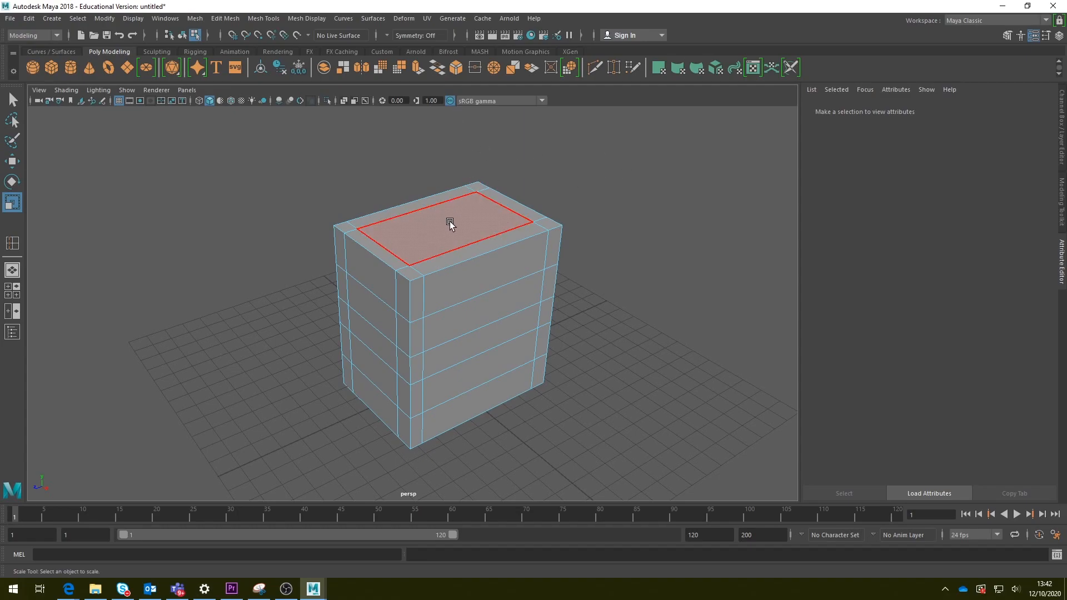
right_click_drag(440, 230, 444, 271)
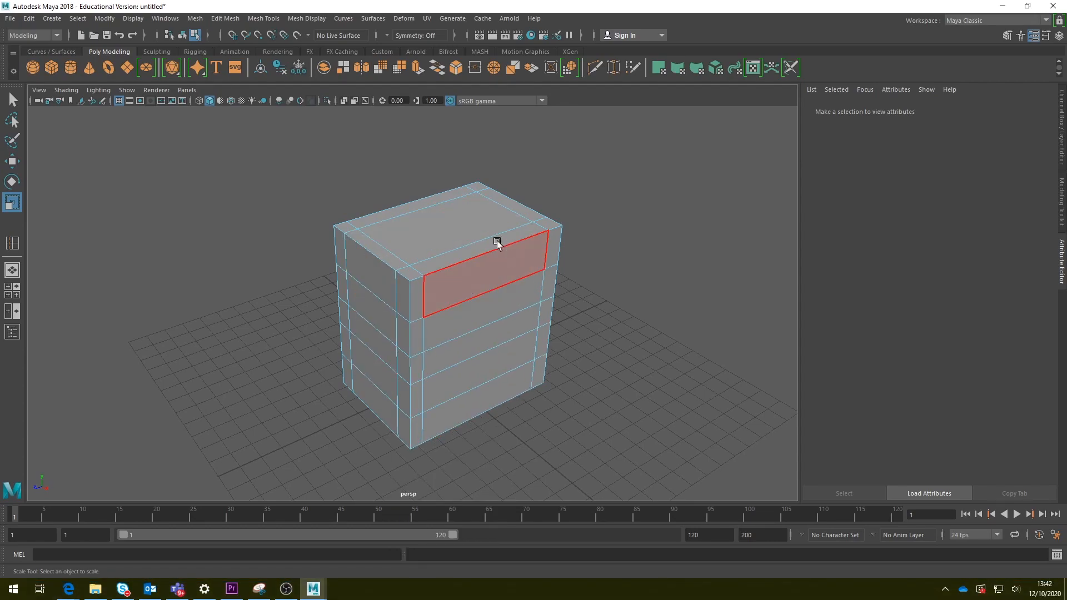
left_click(454, 223)
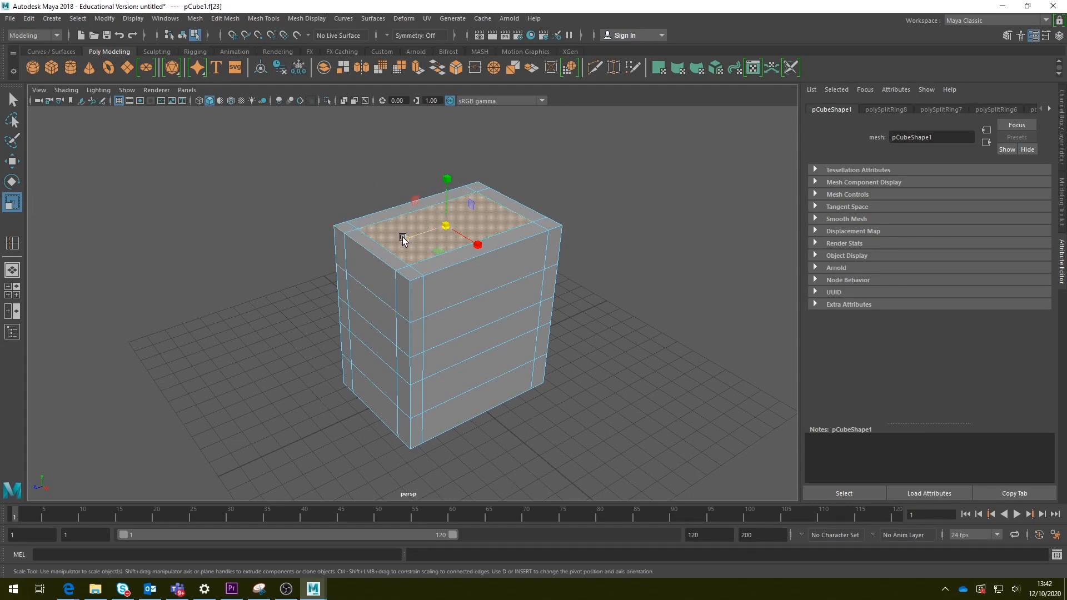
Try moving the central top face up about 1.81 units without extruding, inspect the sloped sides and undo the move
key("w")
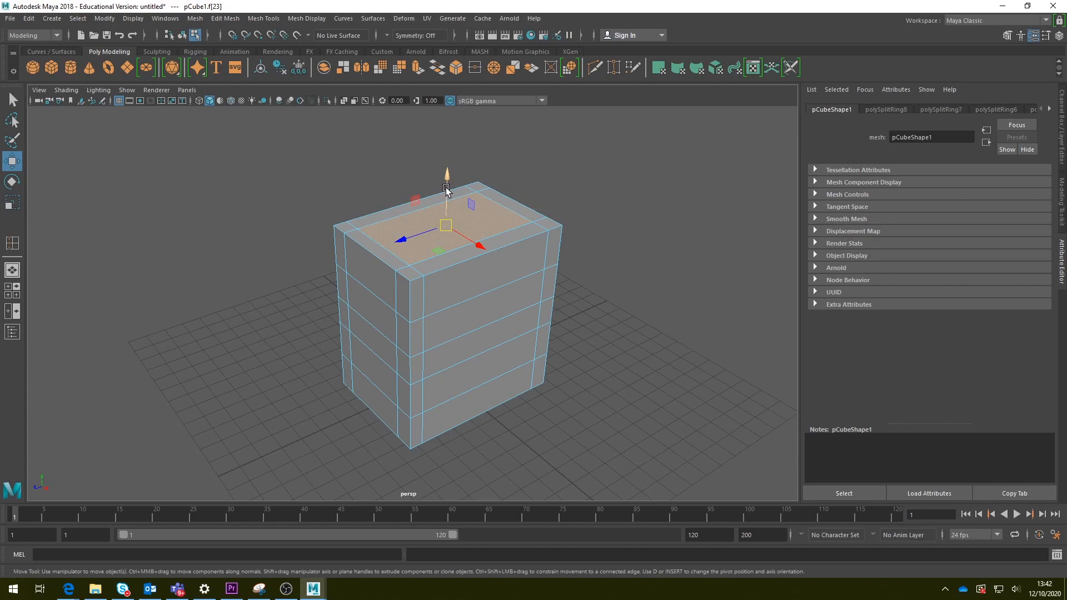
left_click_drag(446, 188, 454, 153)
left_click_drag(593, 311, 464, 321, "alt")
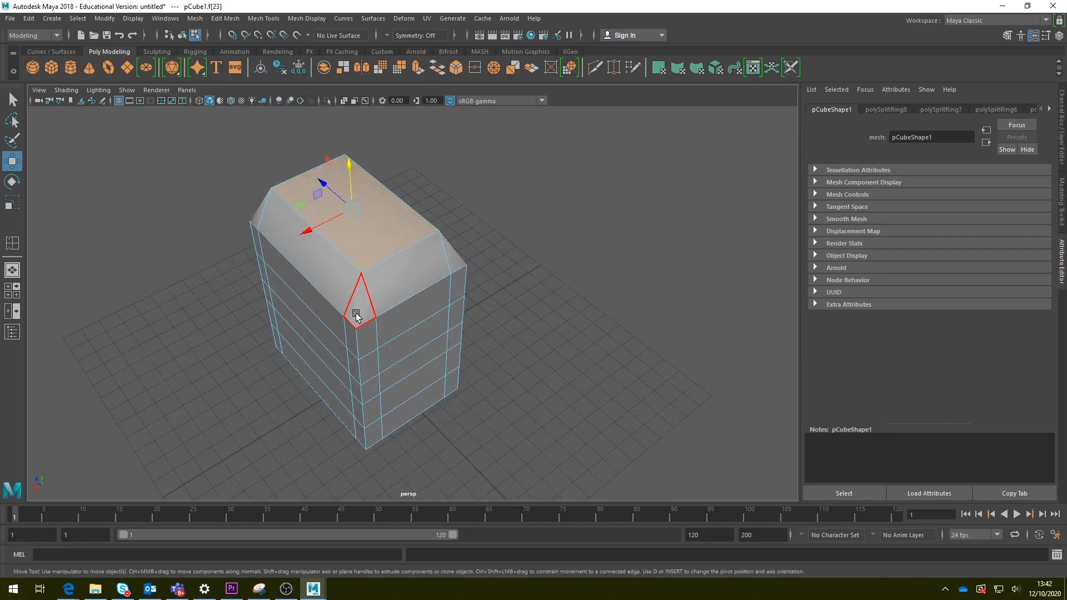
left_click_drag(360, 308, 351, 223, "alt")
left_click_drag(369, 268, 491, 277, "alt")
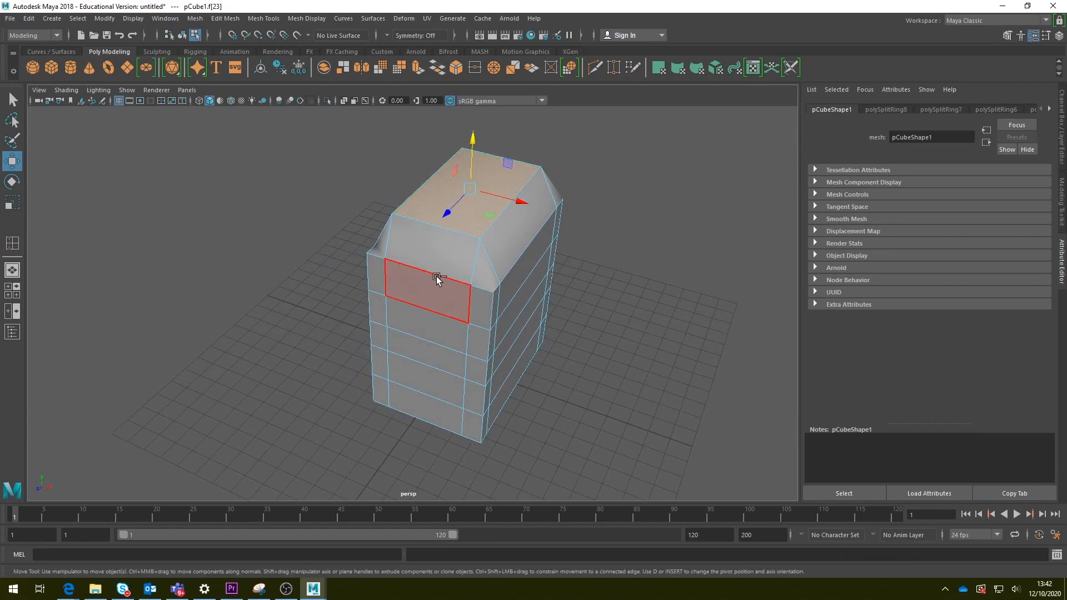
key("ctrl+z")
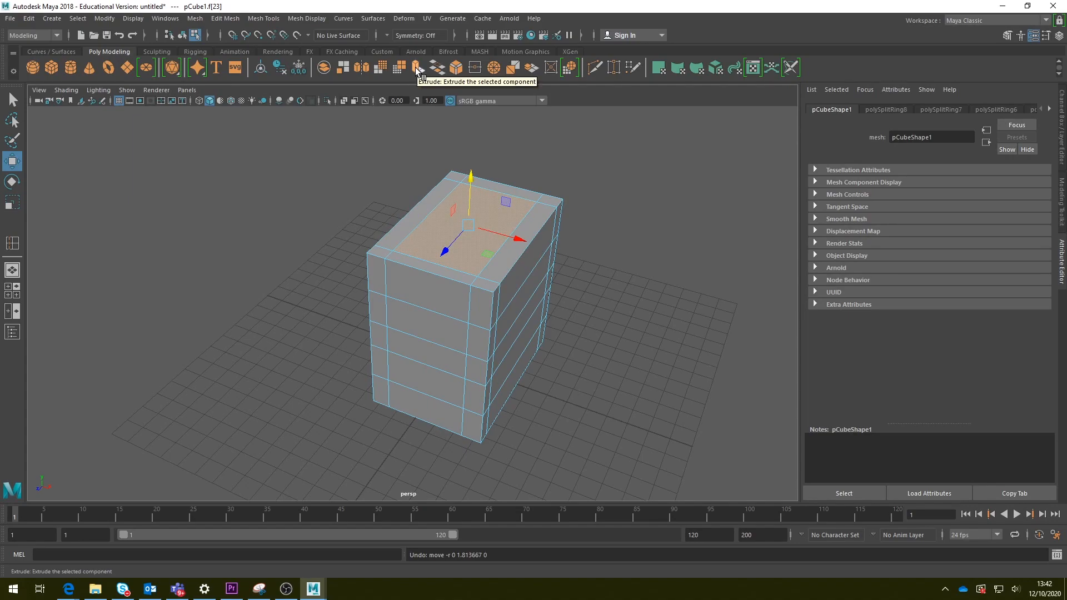
Extrude the central top face upward with a Local Translate Z of about 5.229
left_click_drag(673, 335, 637, 326, "alt")
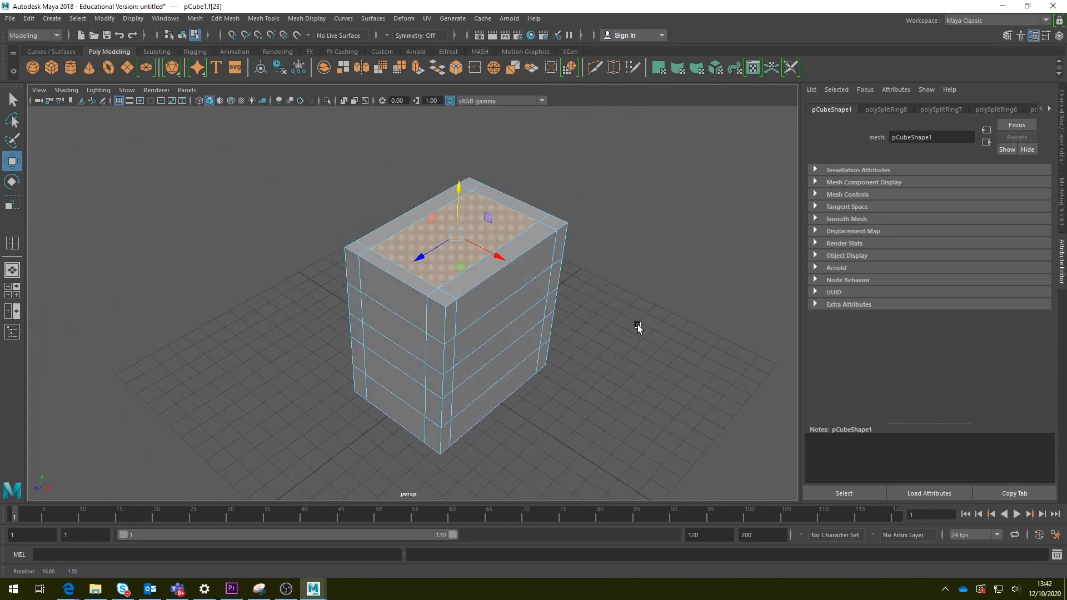
left_click(414, 67)
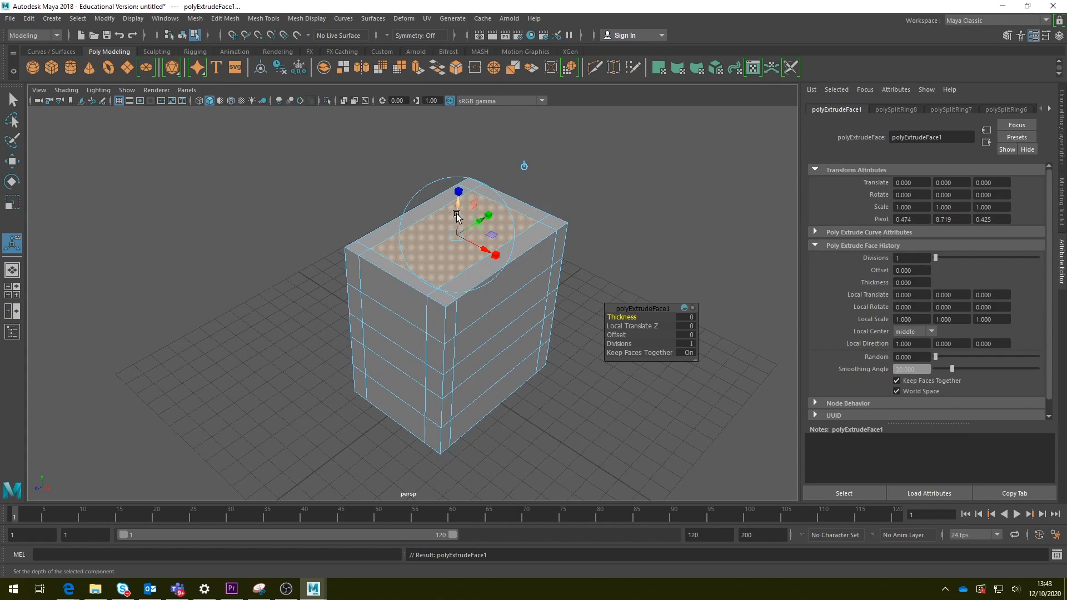
left_click_drag(456, 216, 457, 125)
left_click_drag(617, 262, 393, 200, "alt")
left_click_drag(538, 216, 574, 240, "alt")
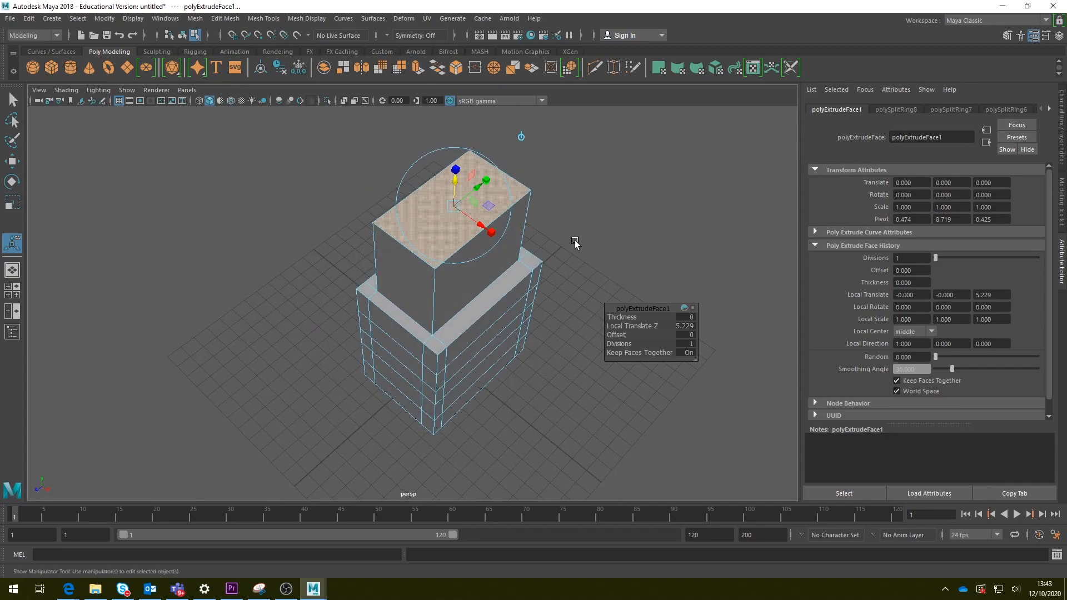
Raise the extruded block's top face a little further and scale it down uniformly so the block tapers
key("w")
left_click_drag(454, 168, 429, 152)
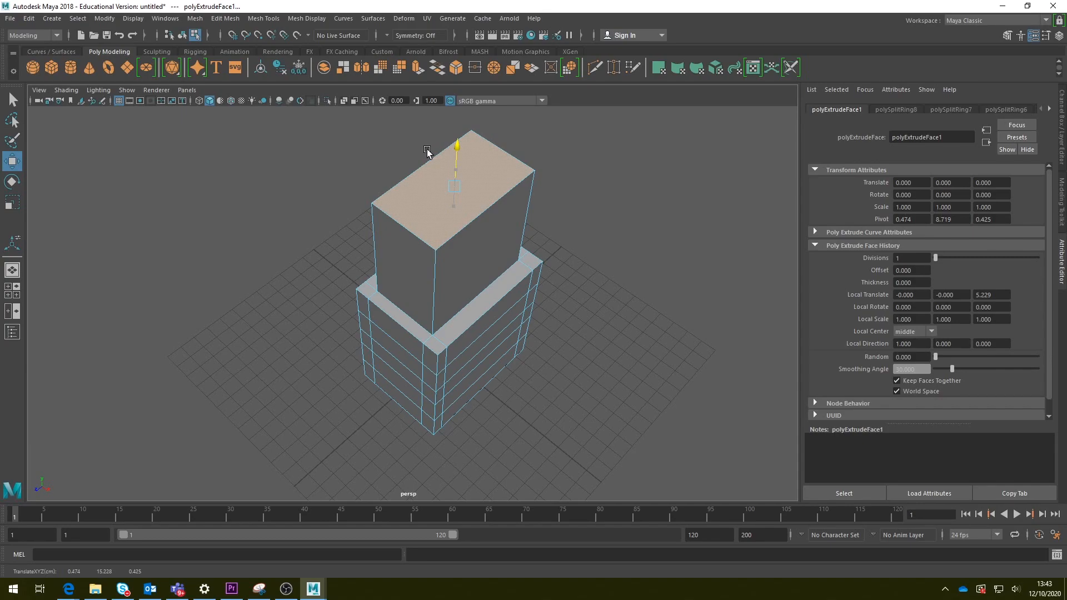
key("e")
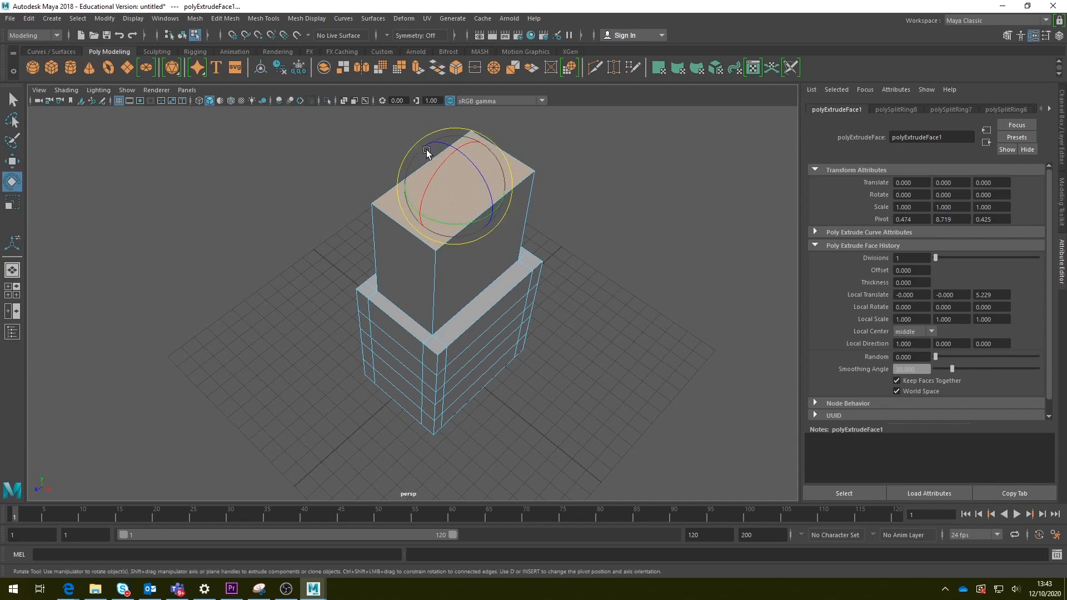
key("r")
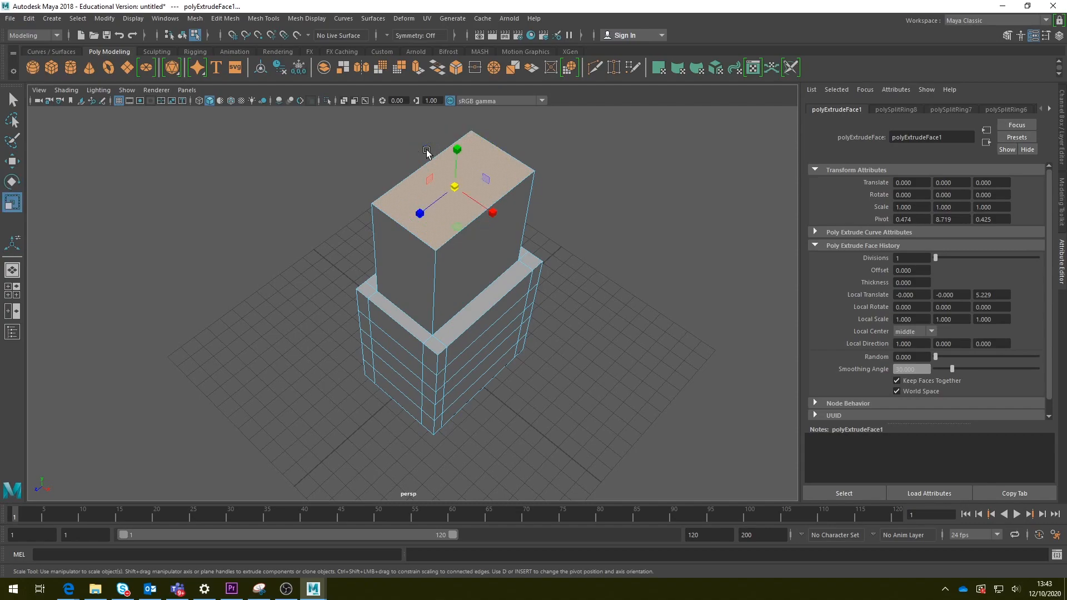
middle_click_drag(426, 152, 427, 192)
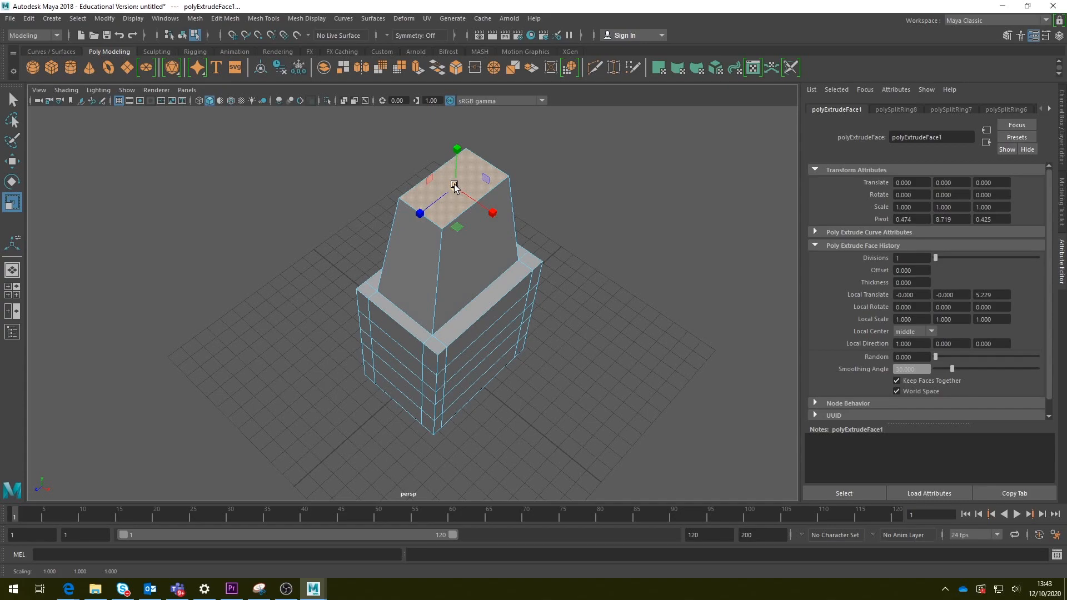
Extrude the tapered block's top face and move it up to form a short upper section
left_click(415, 69)
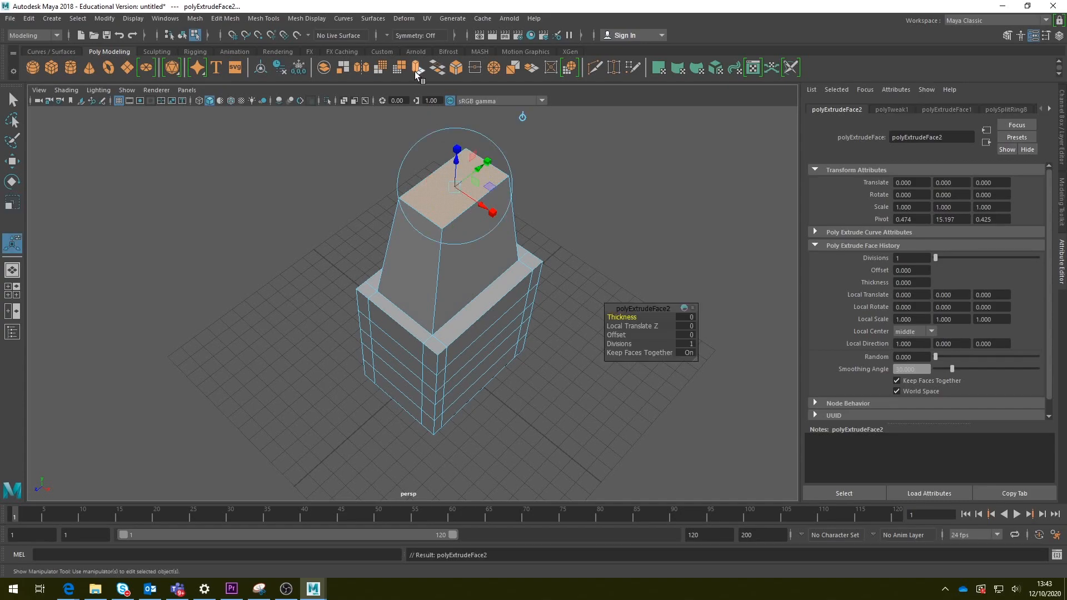
key("w")
left_click_drag(459, 155, 454, 99)
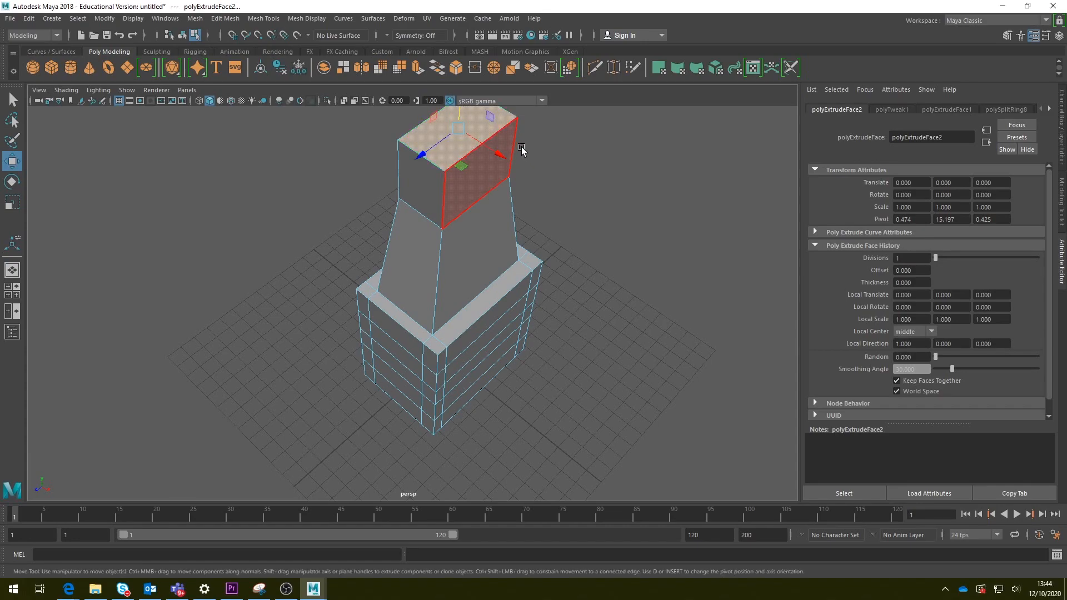
Extrude the short section's top face upward and scale the new face down into a second tapered section
left_click(455, 142)
key("f")
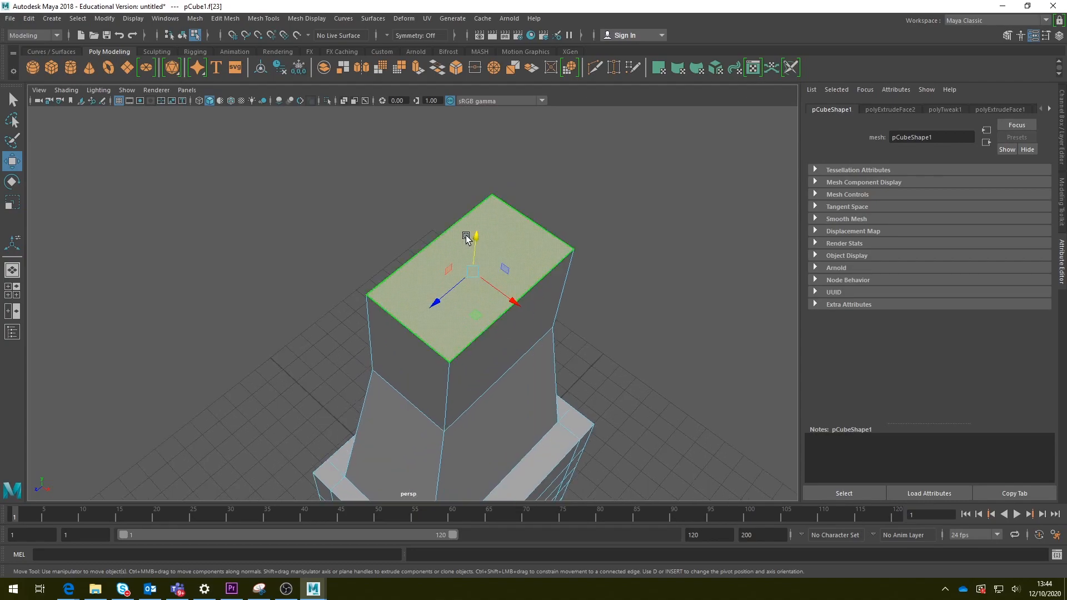
scroll(465, 240, "down", 2)
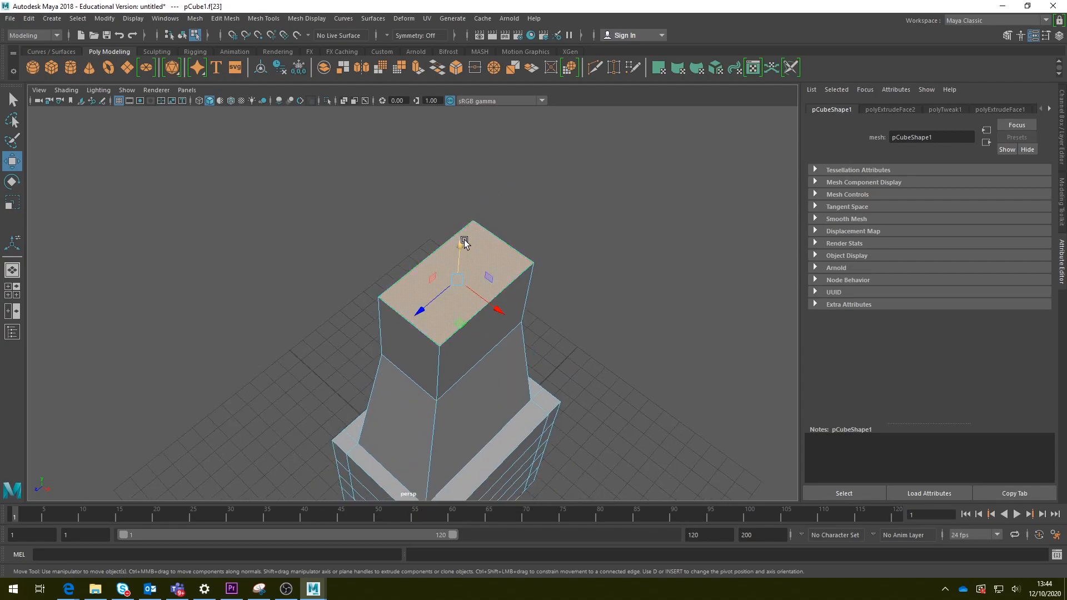
left_click(417, 70)
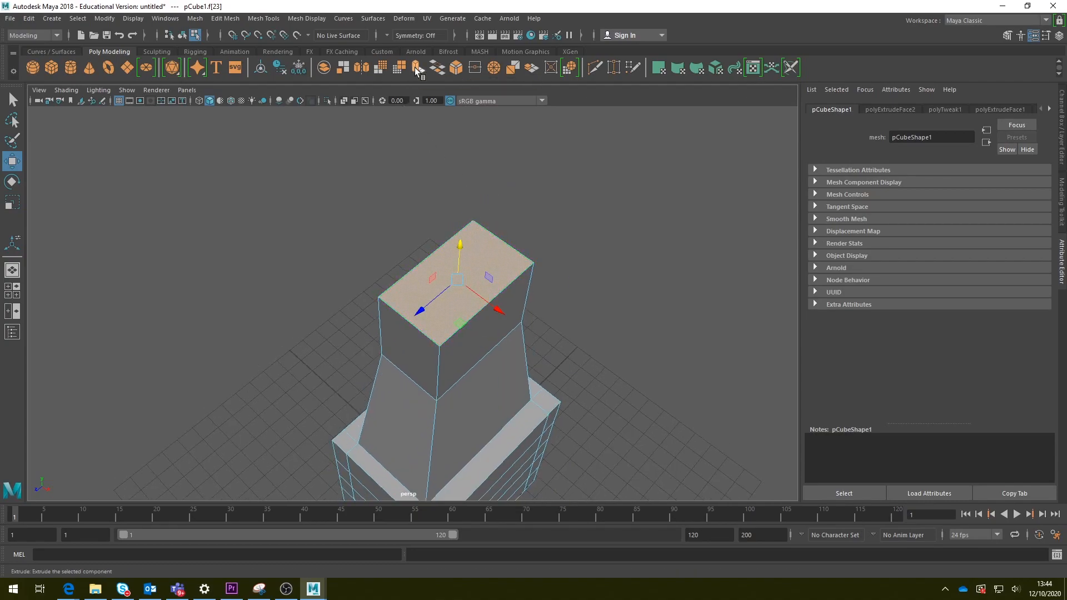
left_click_drag(459, 257, 422, 178)
key("r")
Extrude the top face of the second tapered section and move it straight up into a tall narrow section
left_click(415, 65)
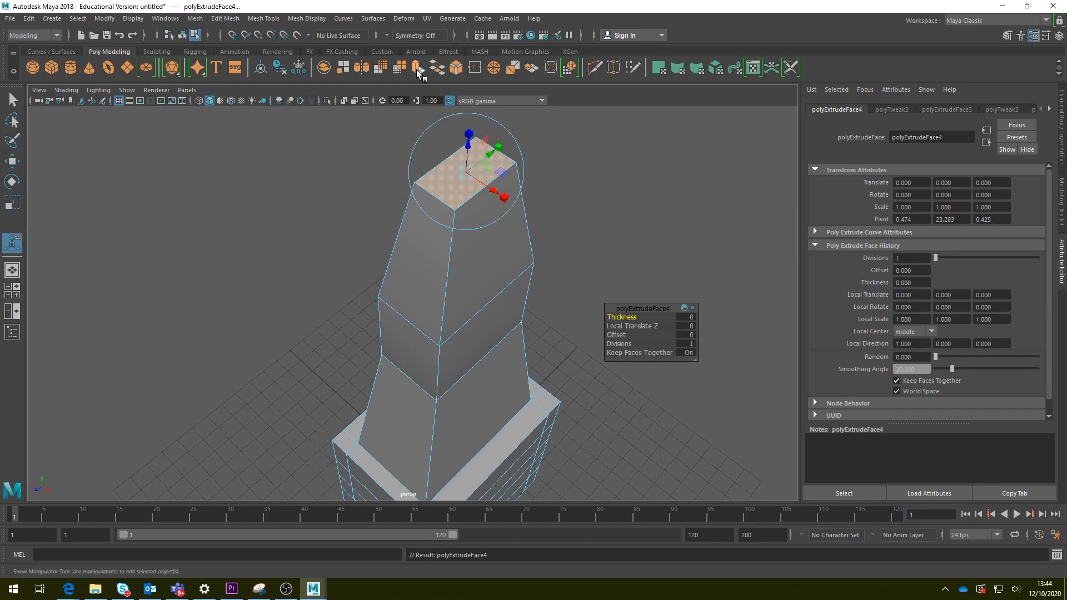
scroll(455, 183, "down", 2)
key("w")
left_click_drag(458, 187, 442, 65)
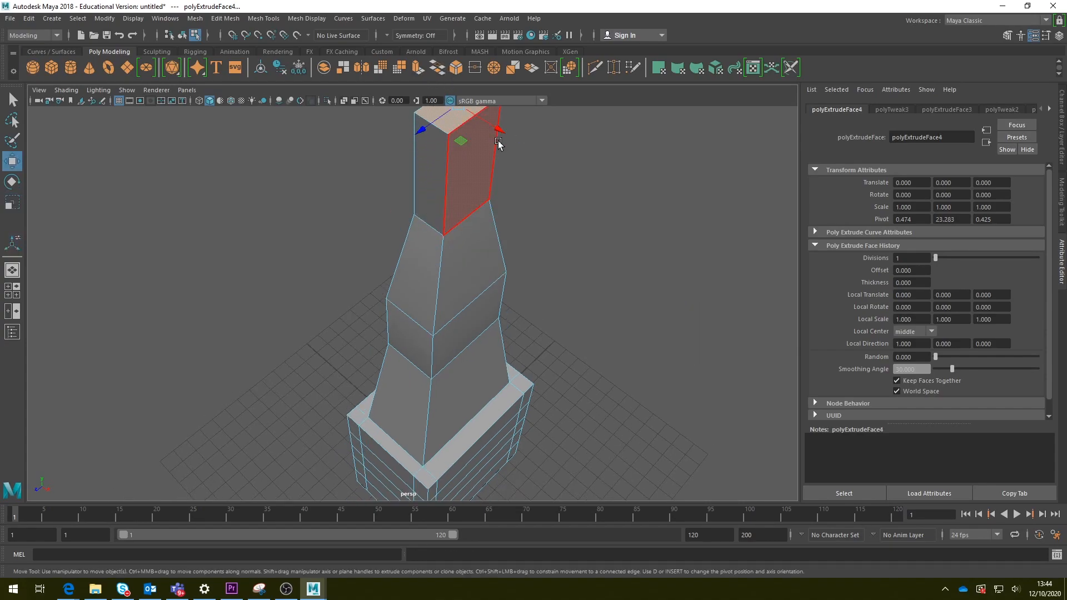
Extrude the tower's top face upward by a Local Translate Z of about 2.074 and scale it down to a point
scroll(497, 208, "down", 2)
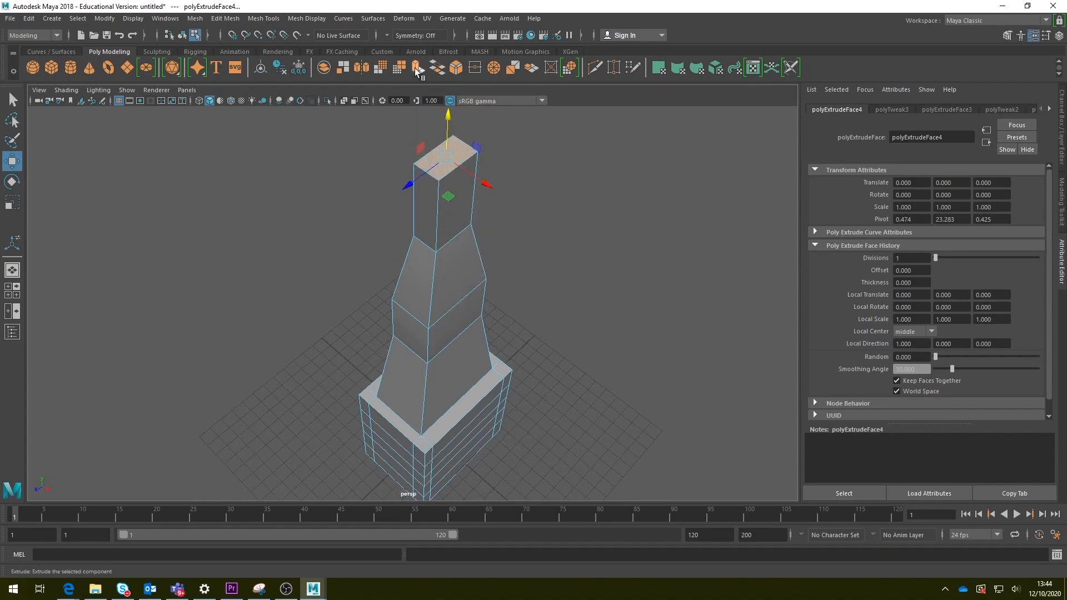
key("ctrl+e")
left_click_drag(447, 139, 420, 120)
key("r")
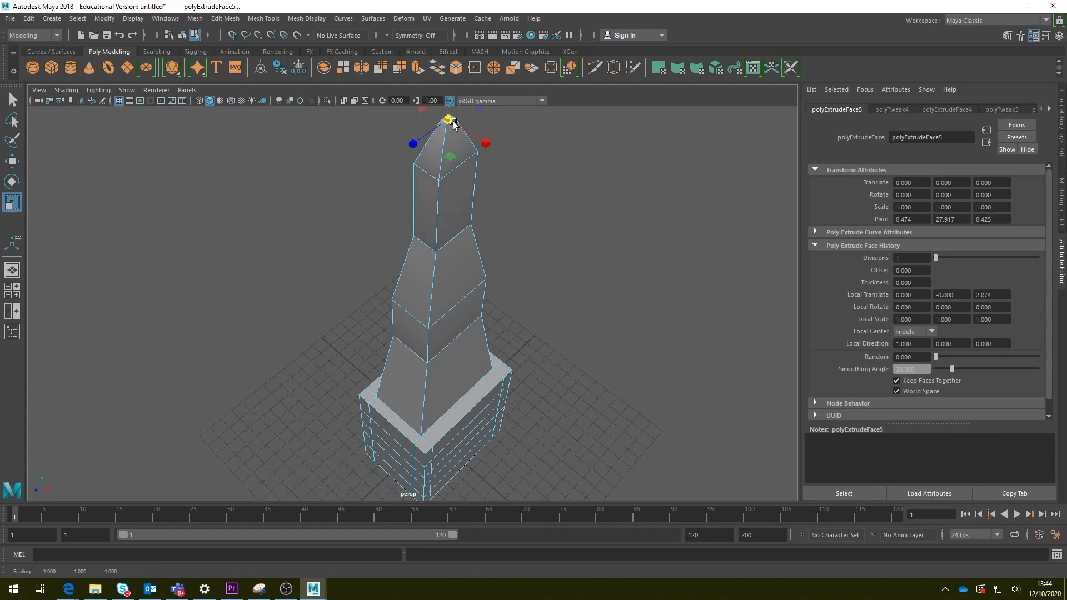
Extrude the tiny face at the tower's tip upward by a Local Translate Z of about 1.687 to form a thin spire
key("ctrl+e")
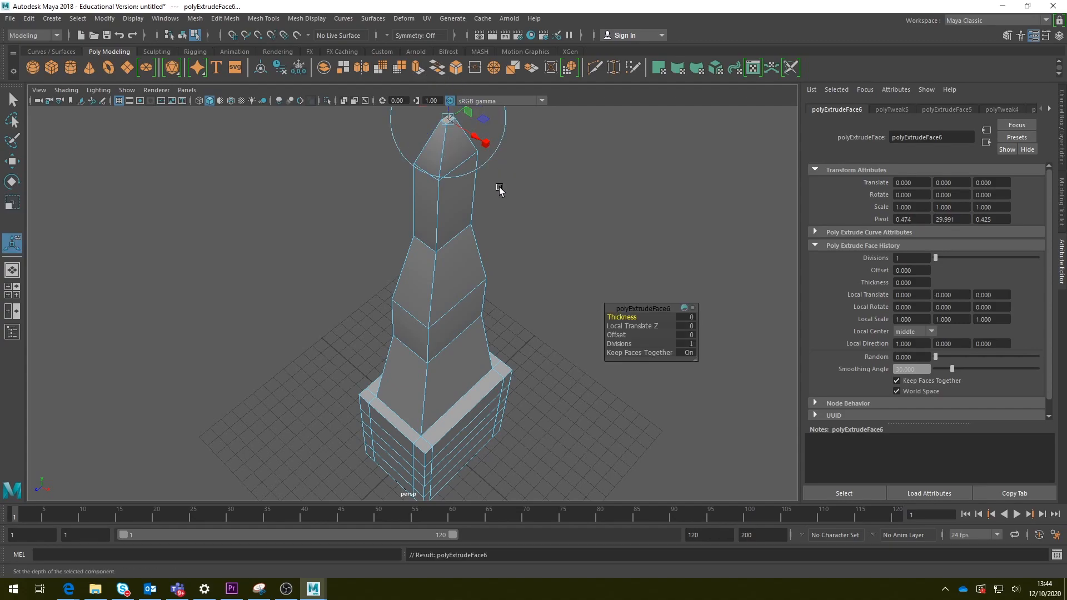
scroll(484, 177, "down", 3)
left_click_drag(442, 182, 443, 164)
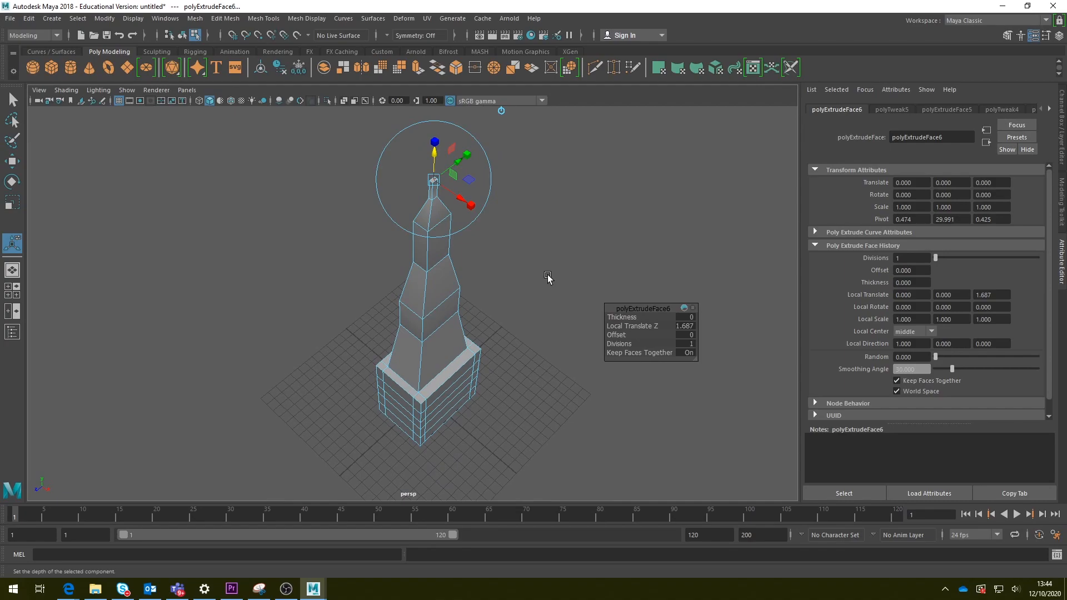
key("w")
key("r")
key("w")
scroll(543, 354, "up", 2)
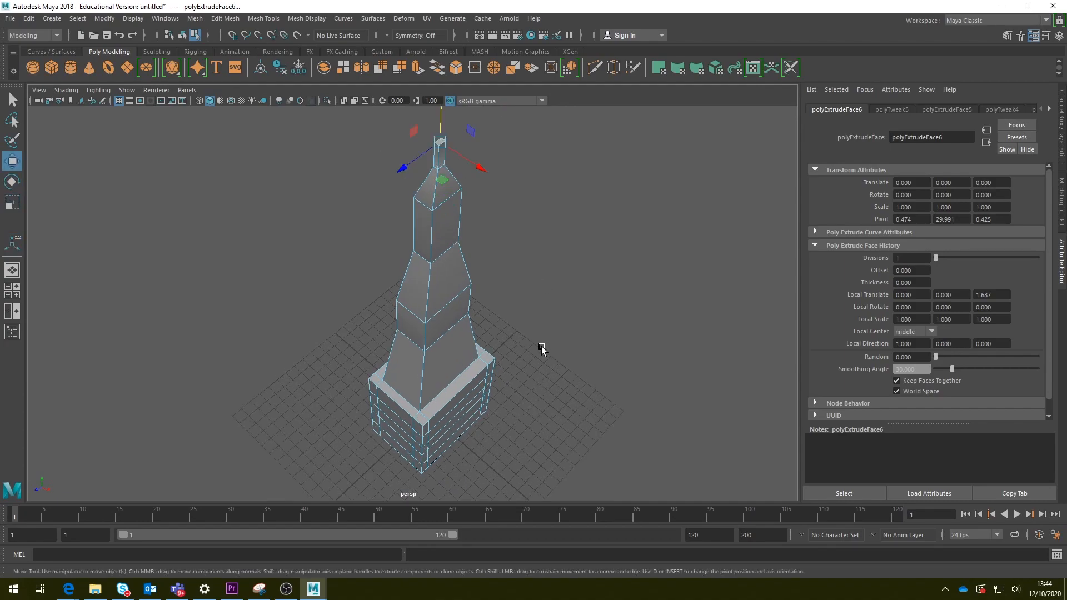
Select the four small corner faces on the top rim of the tower's base block
left_click_drag(441, 431, 593, 439, "alt")
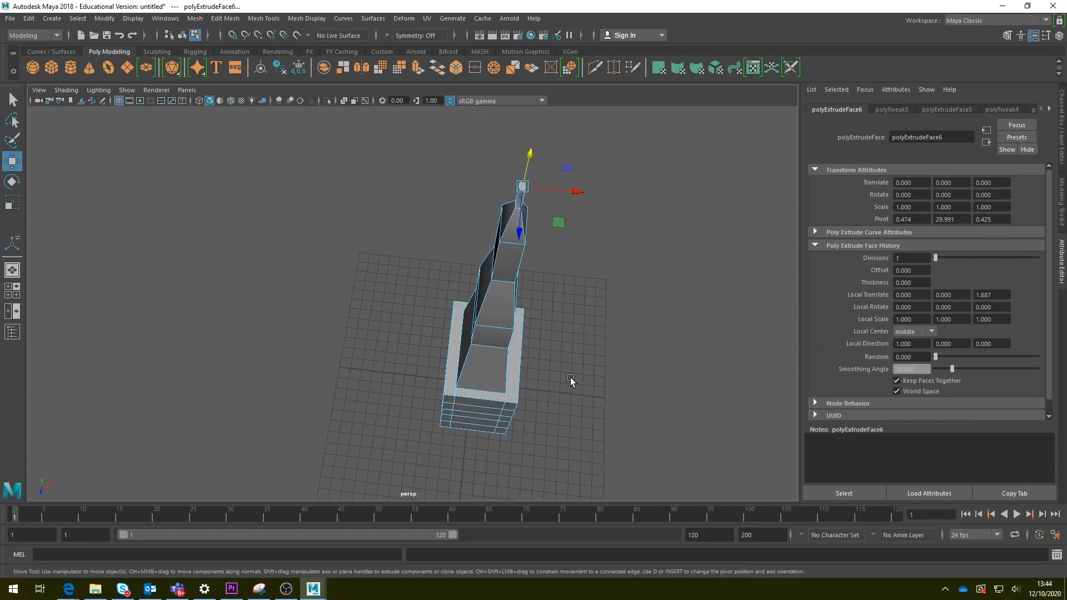
left_click(449, 391)
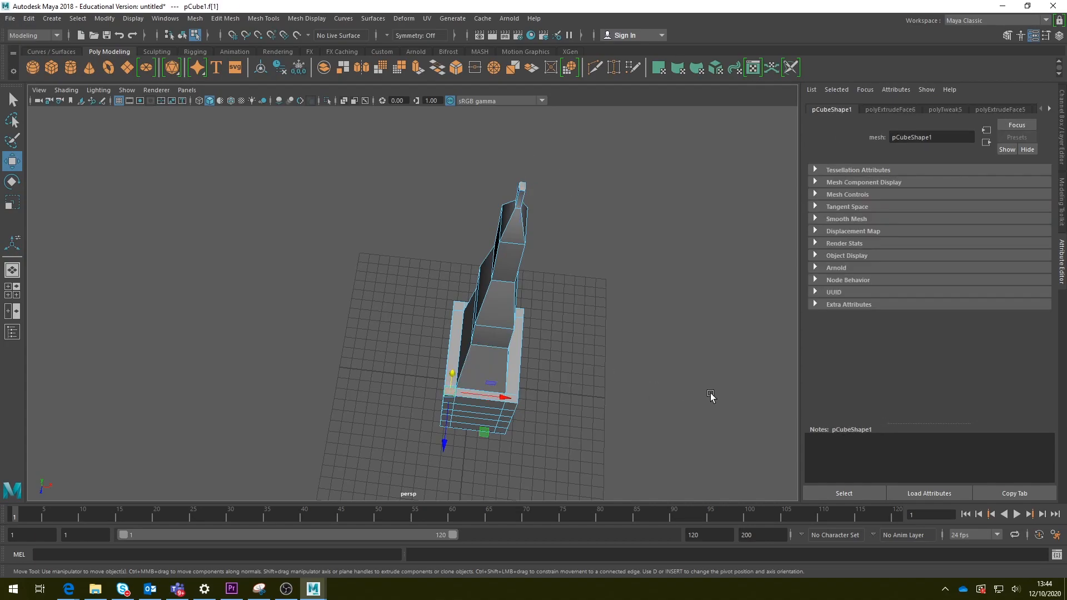
left_click(519, 401, "shift")
left_click(521, 312, "shift")
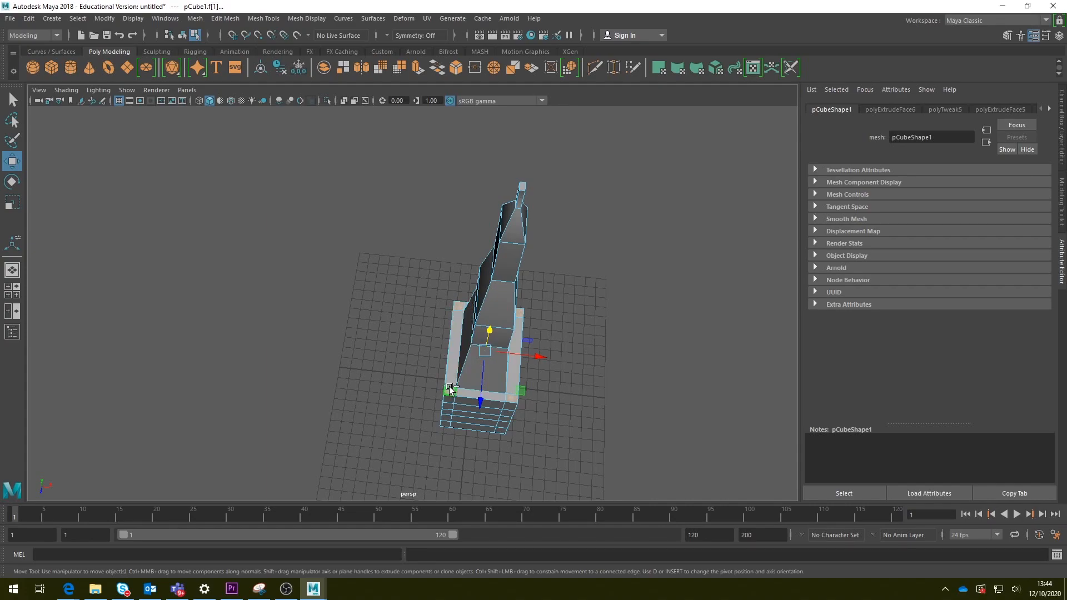
scroll(472, 371, "up", 4)
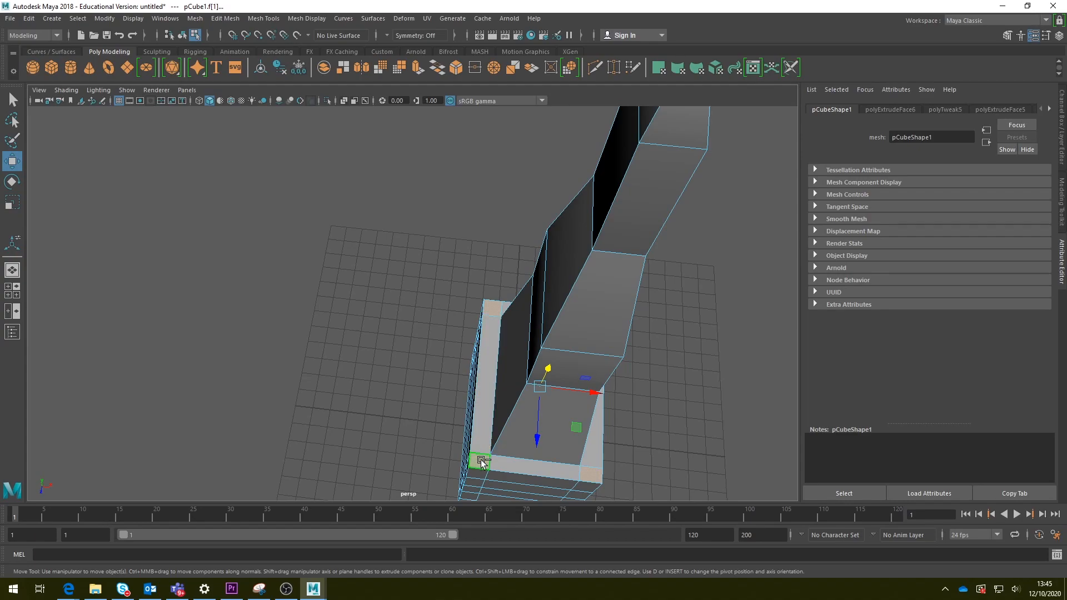
left_click(591, 474, "shift")
left_click(481, 461, "shift")
left_click_drag(782, 381, 543, 360, "alt")
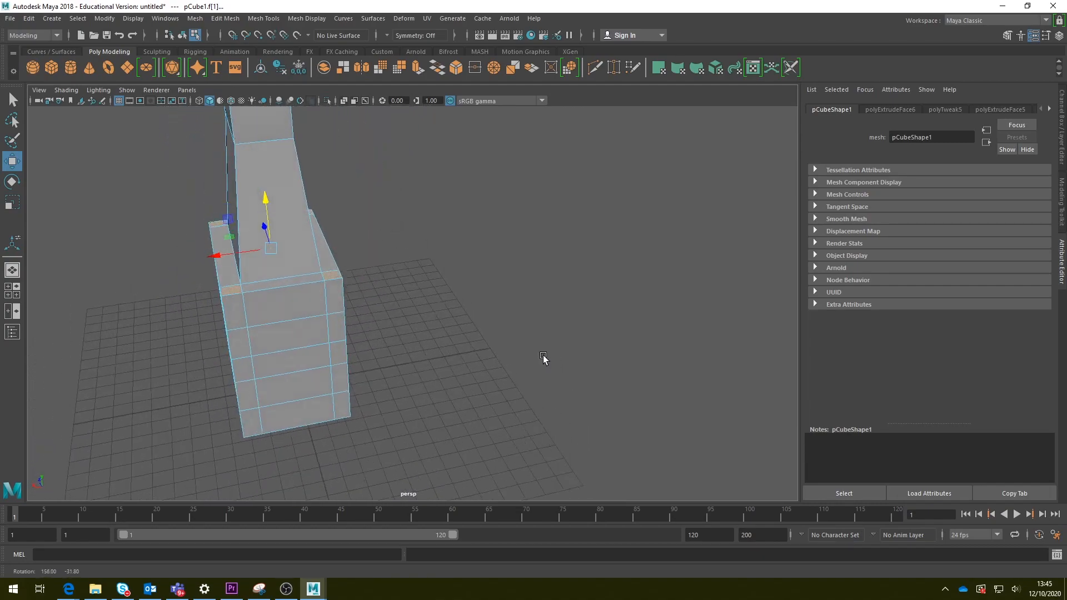
Extrude the four selected corner faces and move them straight up into upright pillars
left_click(417, 68)
key("w")
left_click_drag(265, 210, 254, 127)
left_click_drag(400, 325, 479, 139, "alt")
Extrude the pillar tops again, move them up and scale them together so the upper segments lean in toward the tower
left_click(416, 67)
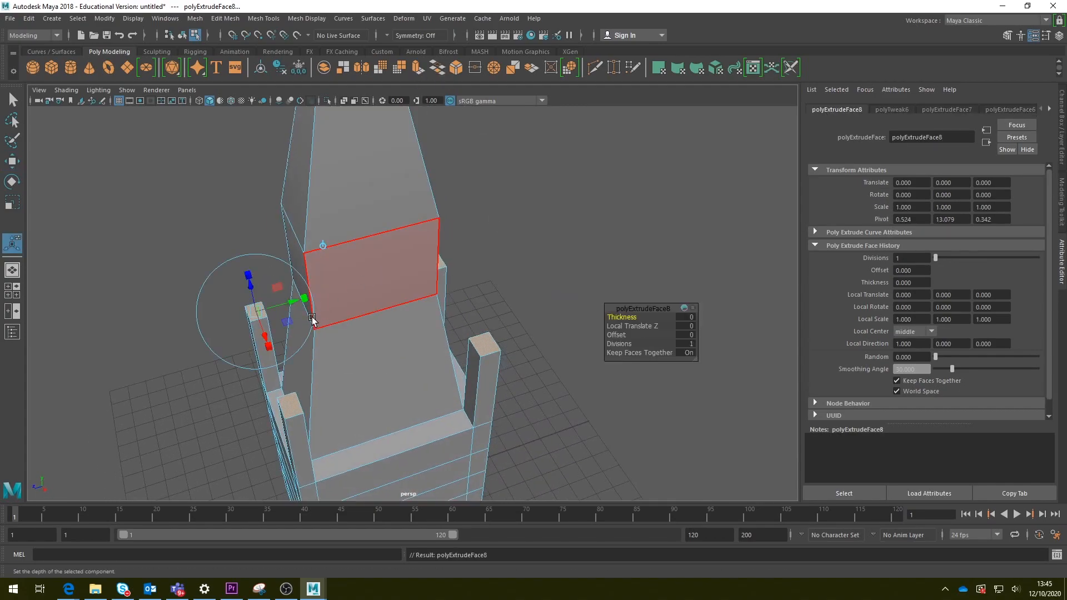
key("w")
left_click_drag(368, 297, 317, 255)
key("r")
left_click_drag(429, 350, 502, 357, "alt")
left_click_drag(483, 281, 515, 300, "alt")
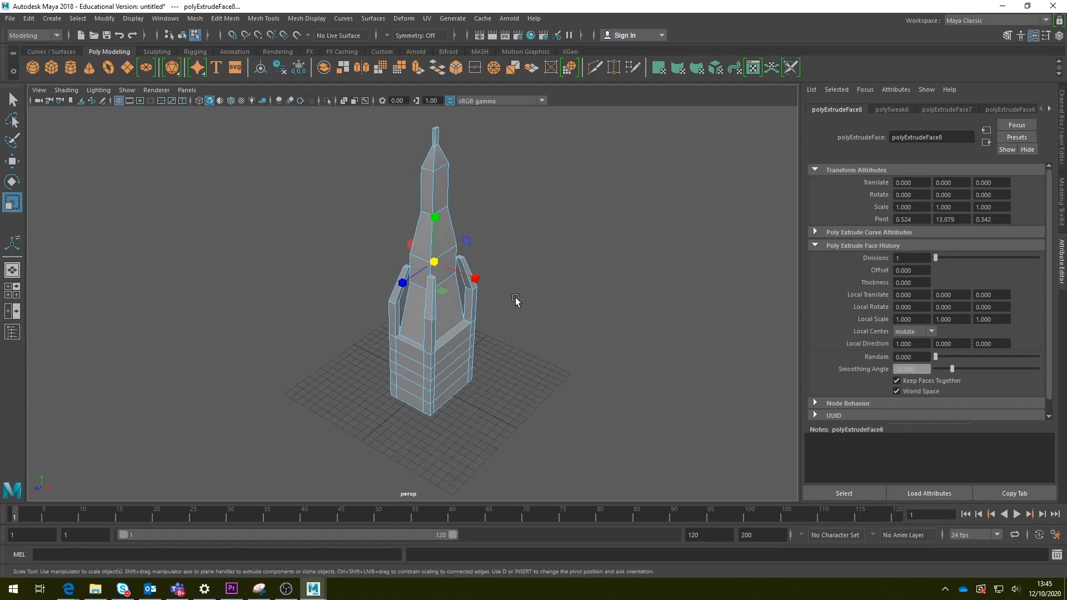
Select all nine faces on the underside of the base block, including the edge strips and corners
left_click_drag(511, 359, 503, 284, "alt")
scroll(448, 307, "up", 10)
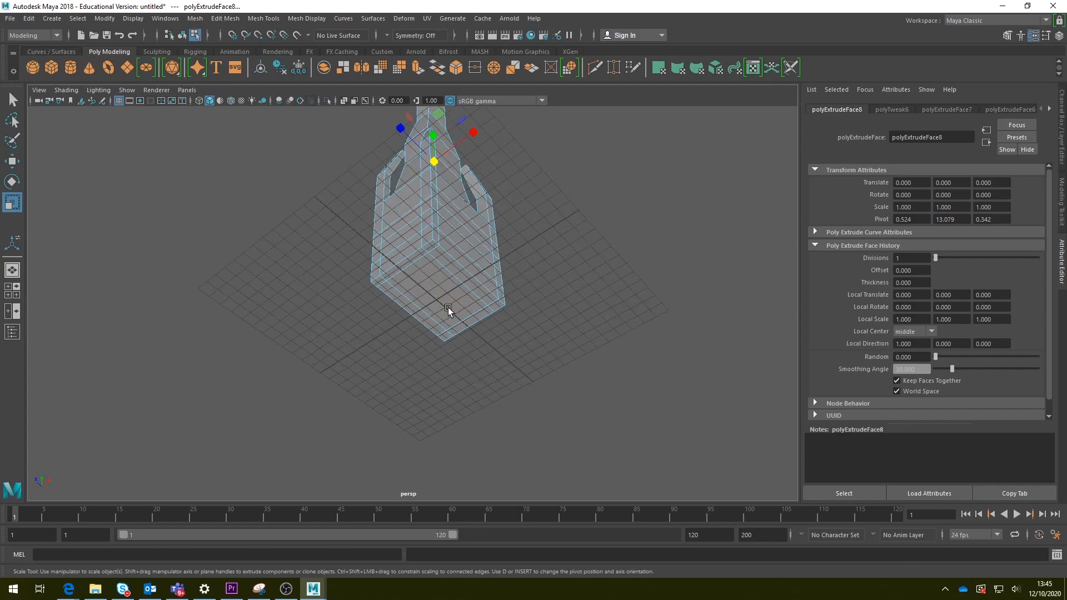
left_click(450, 261)
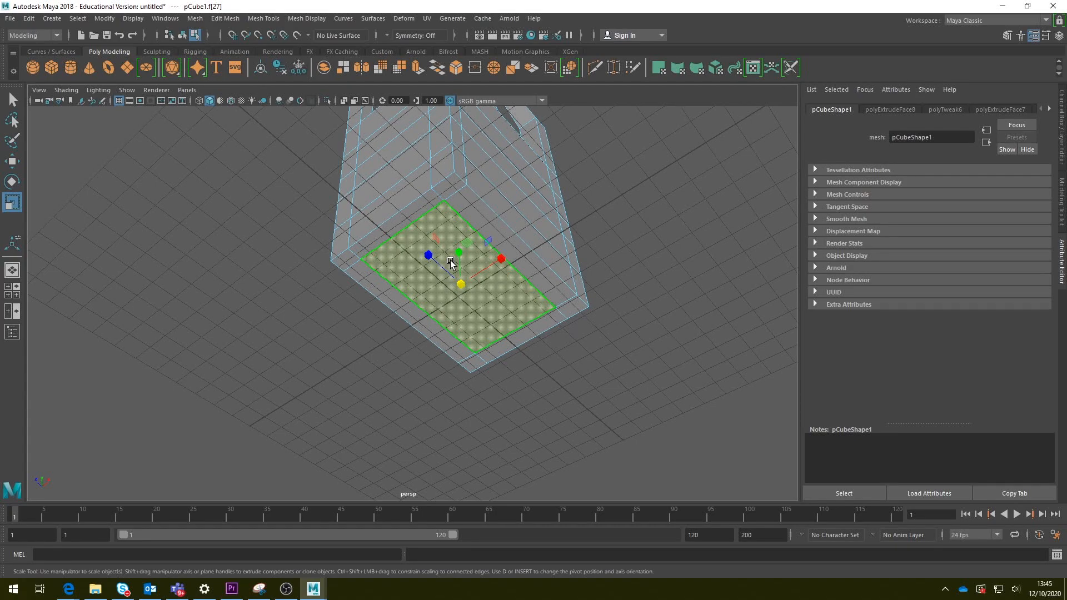
right_click_drag(441, 246, 442, 276)
left_click(448, 189, "shift")
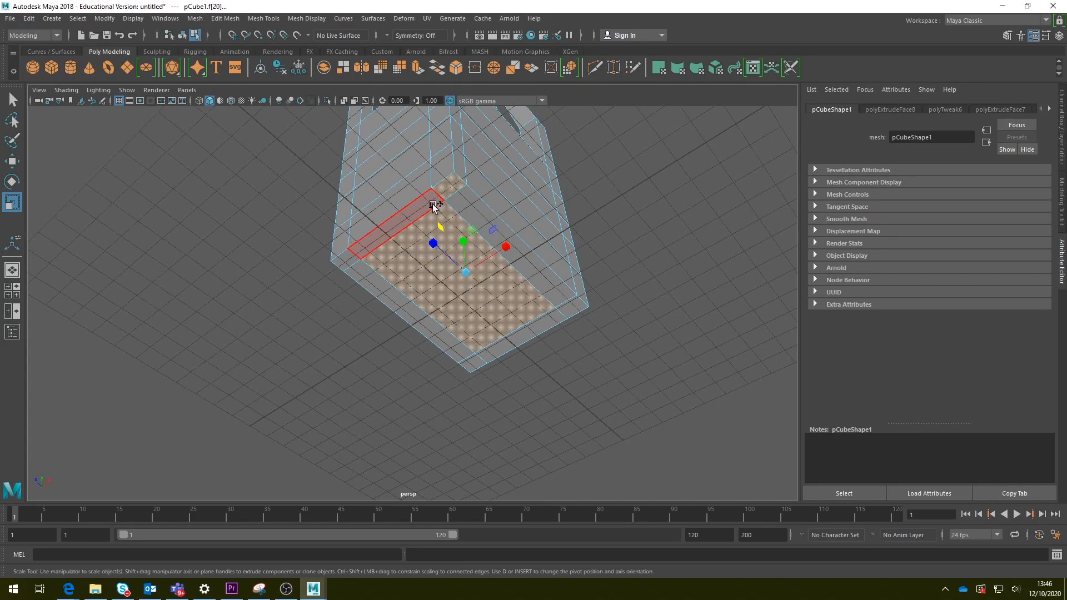
left_click(435, 203, "shift")
left_click(525, 267, "shift")
left_click(572, 306, "shift")
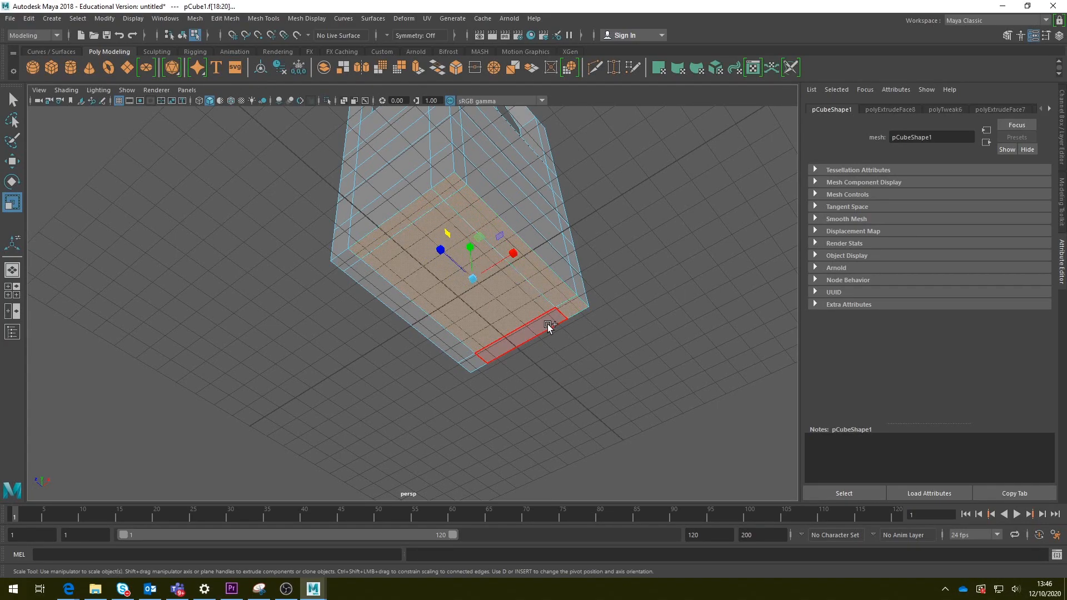
left_click(475, 365, "shift")
left_click(428, 332, "shift")
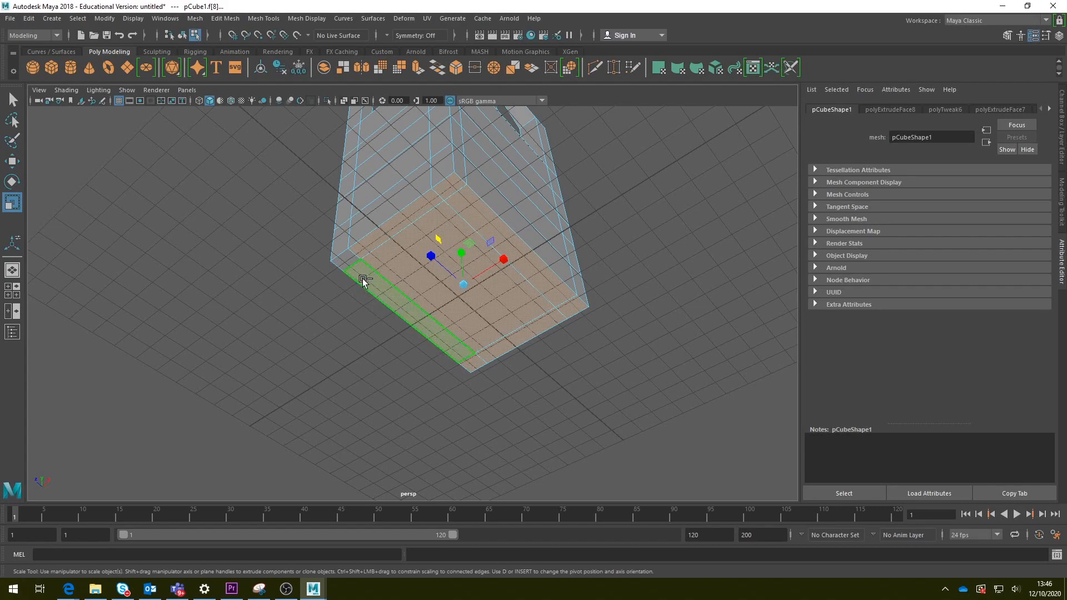
left_click(347, 261, "shift")
left_click_drag(646, 269, 567, 283, "alt")
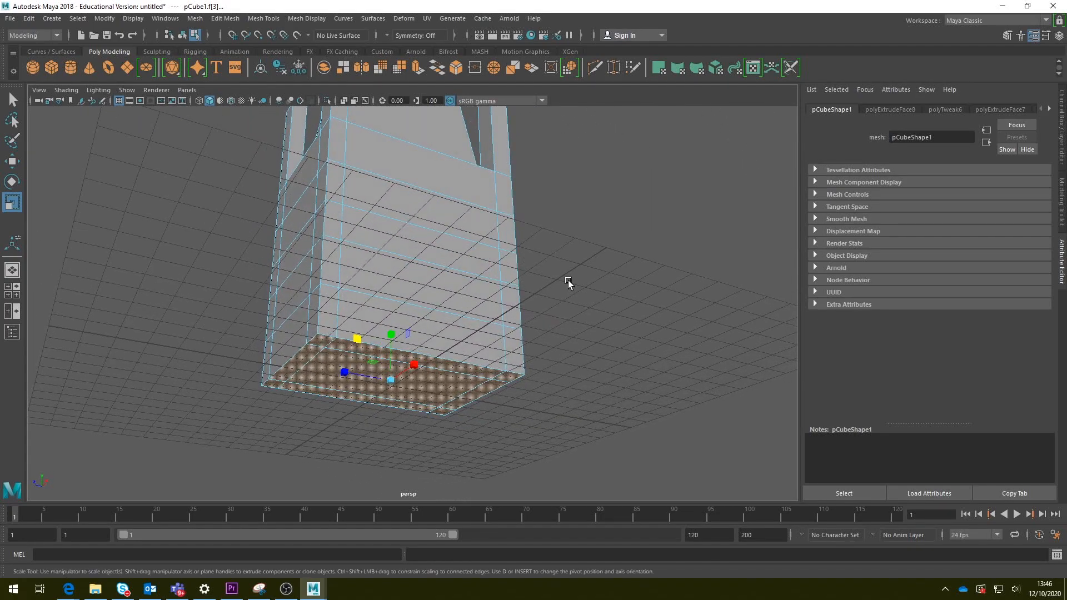
Move the selected underside faces down to a Y position of about -18.212, stretching the base into a tall shaft
key("w")
left_click_drag(391, 332, 383, 501)
scroll(442, 431, "down", 8)
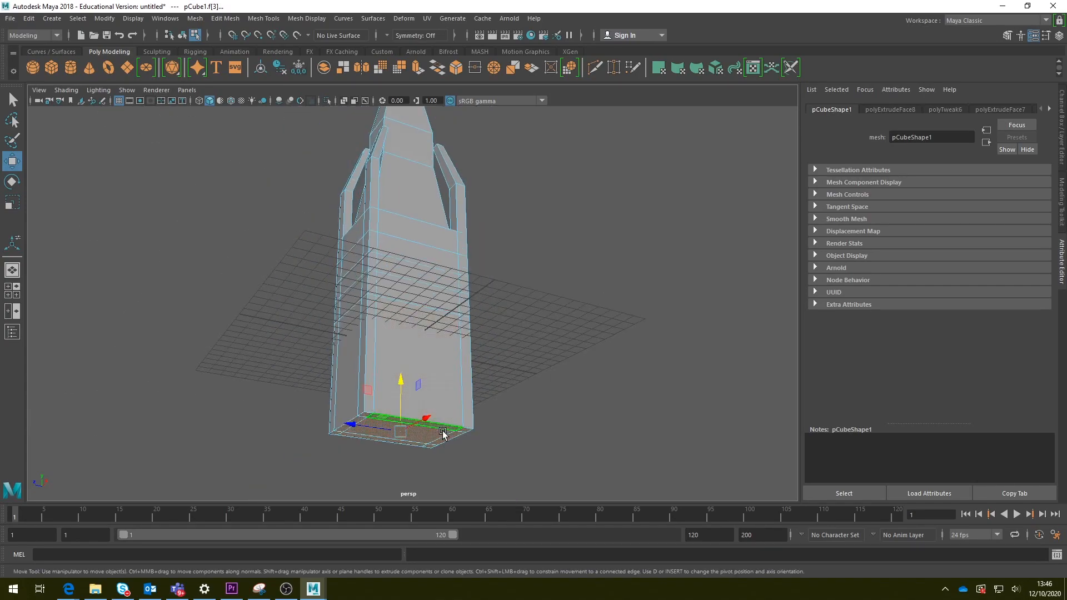
left_click_drag(406, 335, 406, 426)
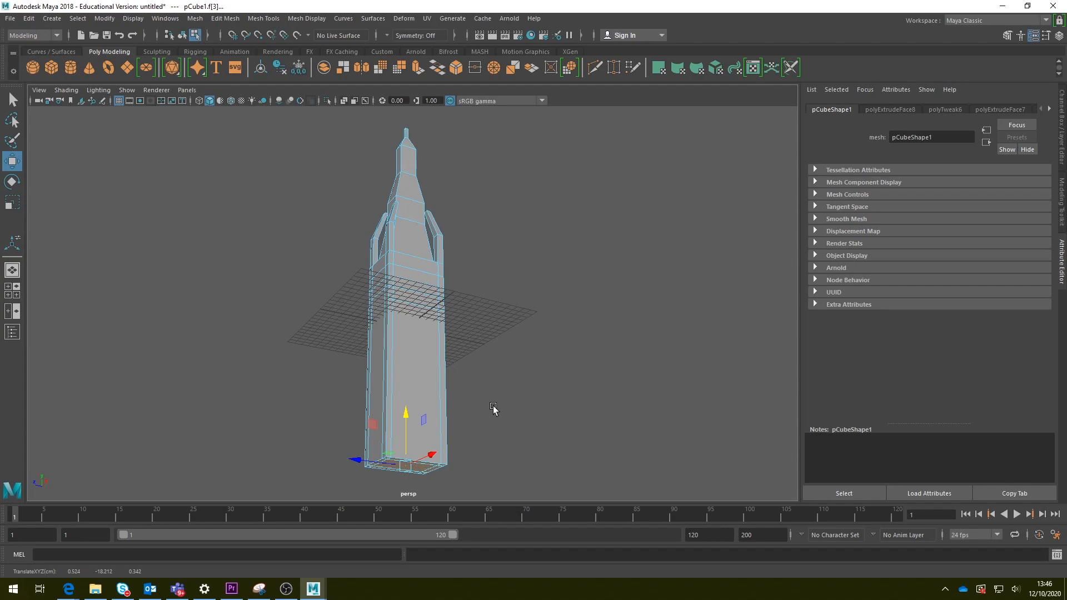
Switch to object selection and raise the whole tower until its base sits on the grid
right_click_drag(414, 358, 472, 257)
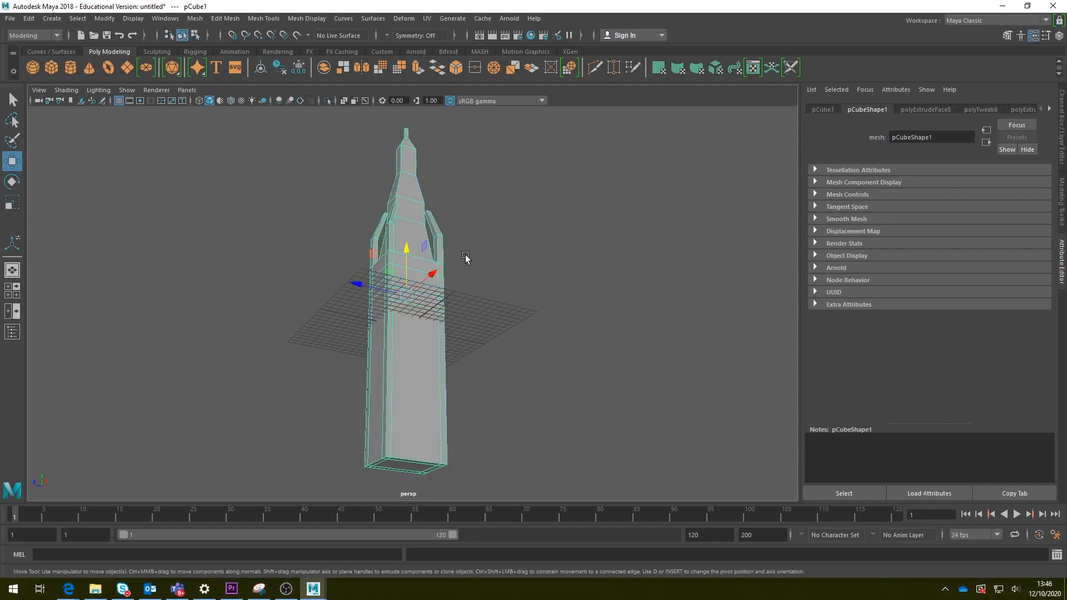
left_click_drag(406, 267, 407, 150)
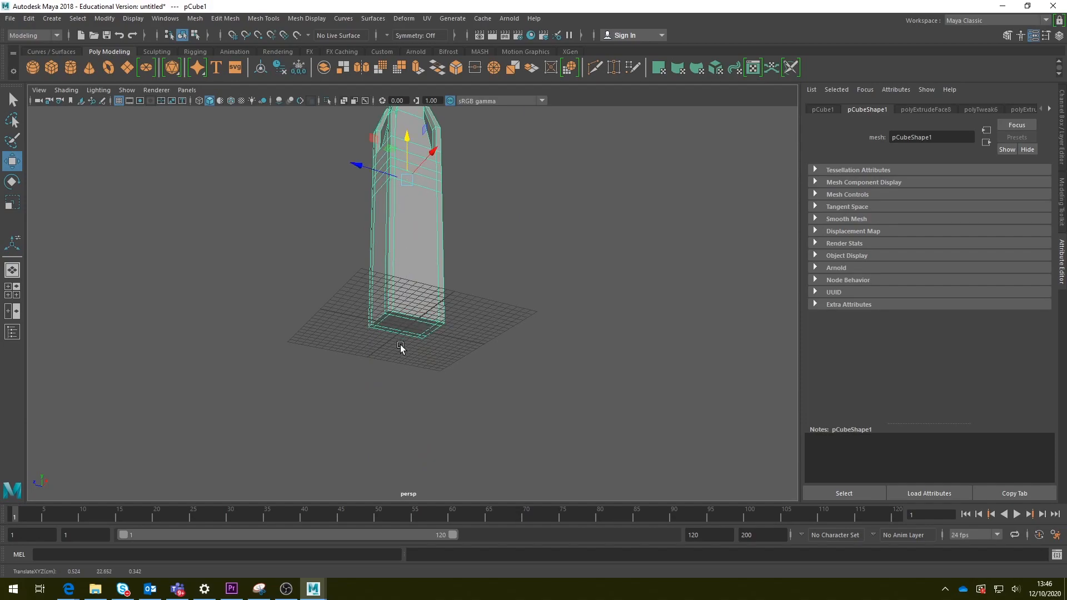
left_click_drag(454, 345, 499, 389, "alt")
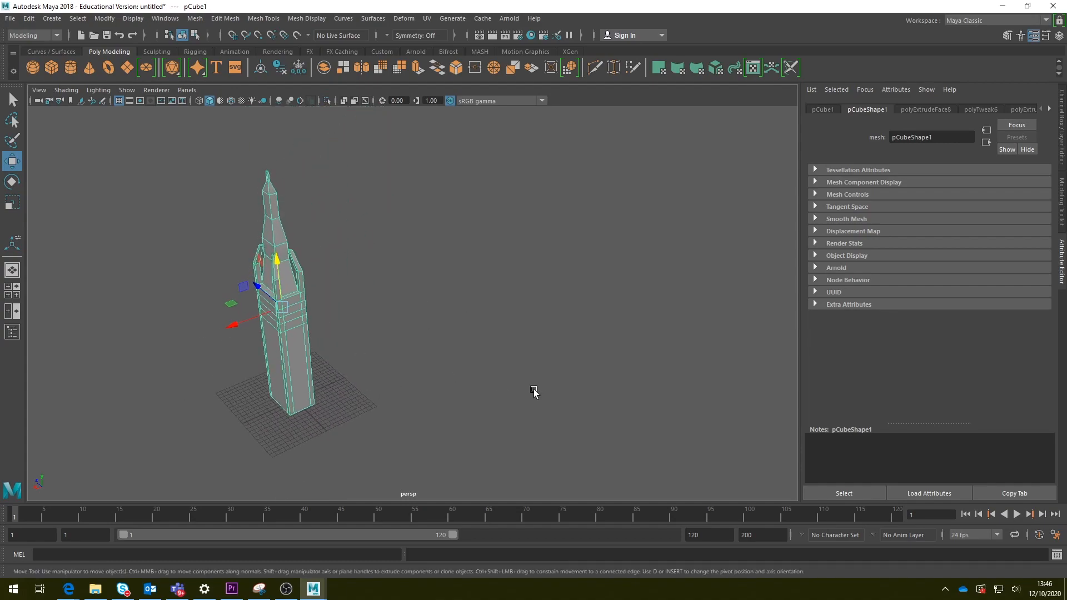
left_click_drag(393, 417, 514, 388, "alt")
Extrude the wide face in the second band below the pillars inward by a Local Translate Z of about -0.527
scroll(512, 388, "up", 5)
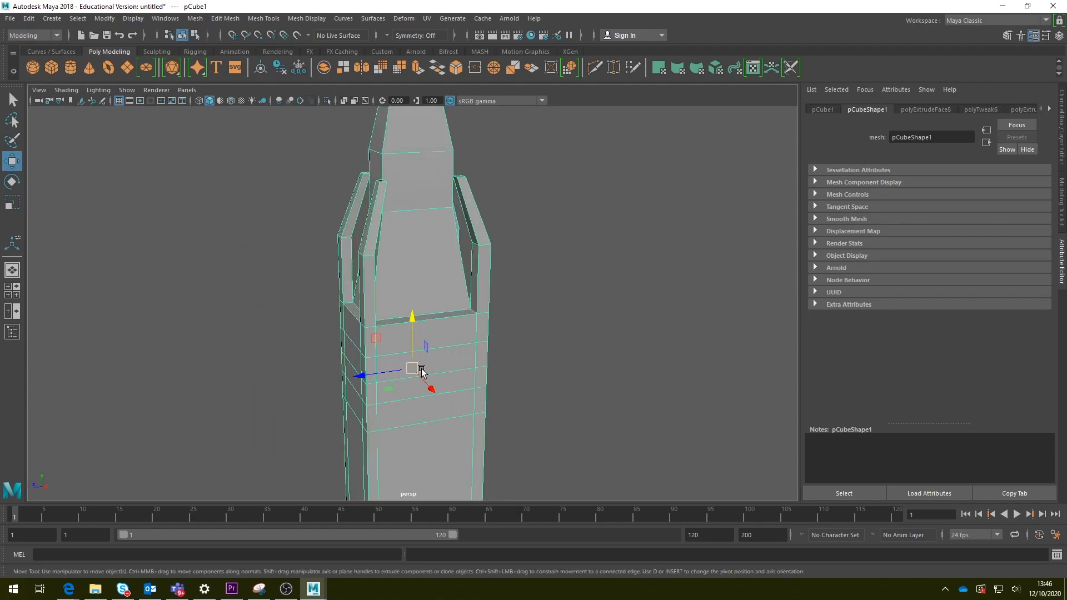
right_click(446, 360)
left_click(446, 300)
left_click(446, 364)
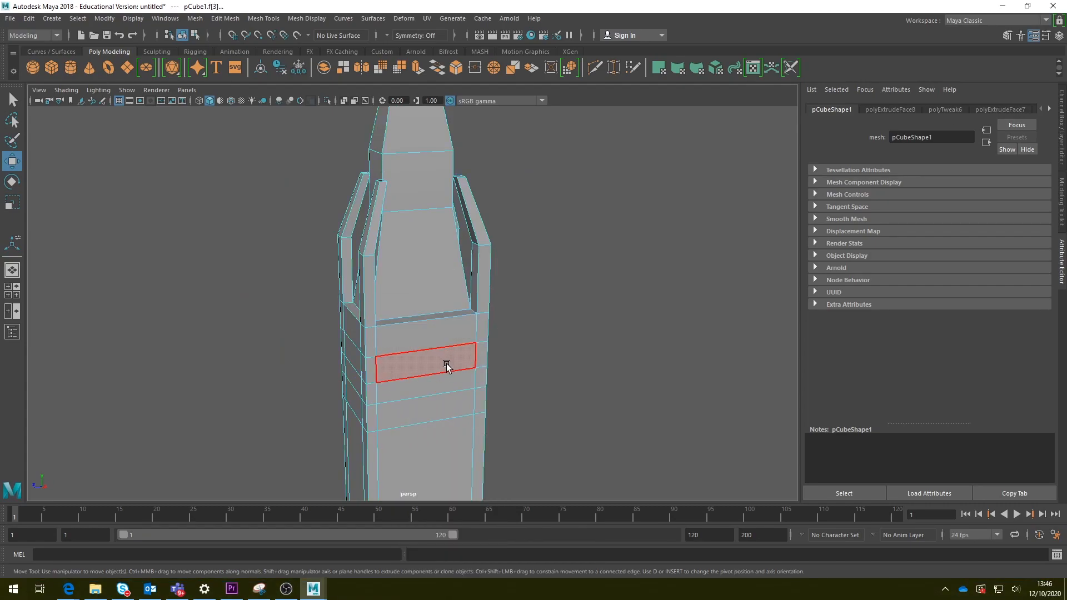
left_click(443, 365)
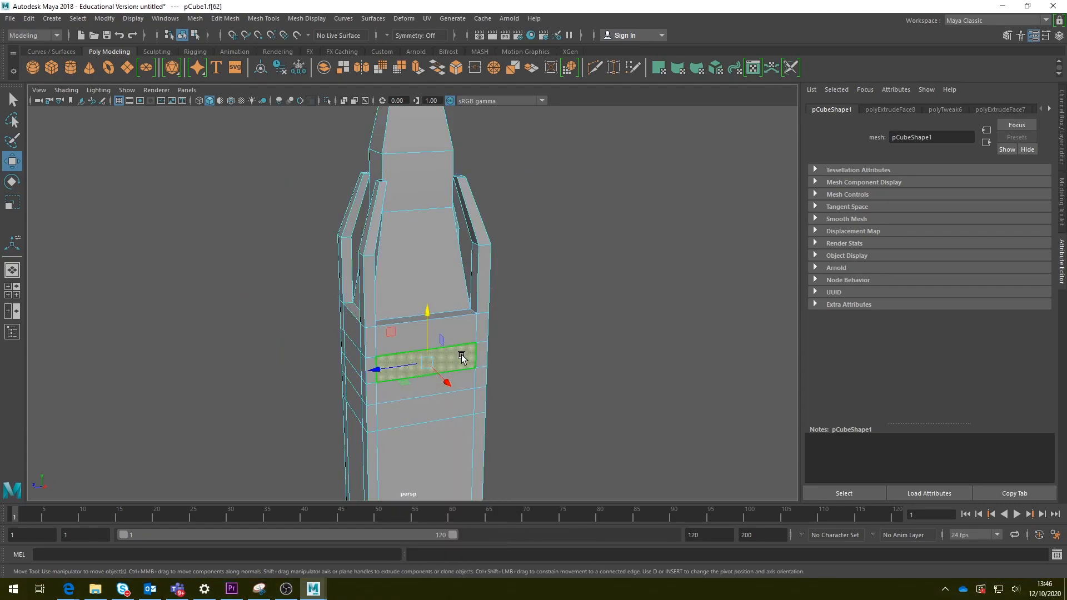
left_click(417, 68)
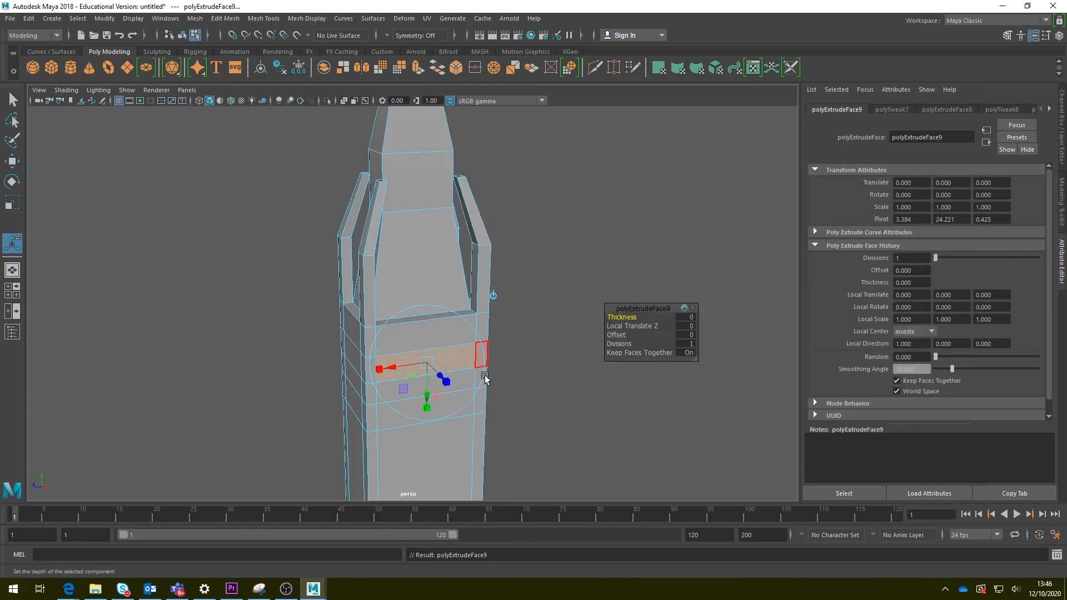
left_click_drag(439, 376, 433, 375)
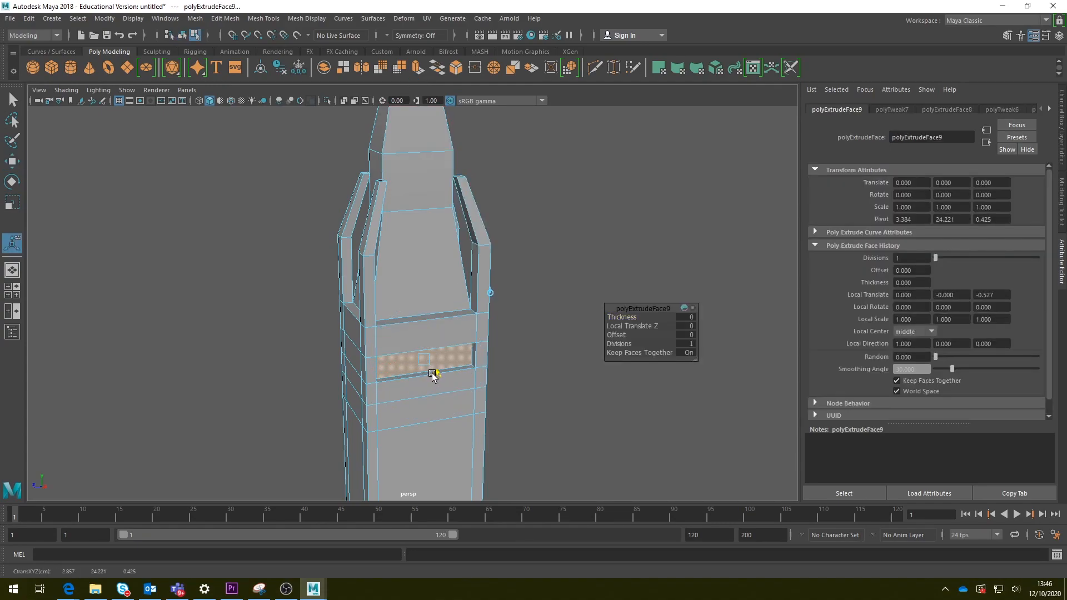
Extrude the wide face in the fourth band of the same side inward by a Local Translate Z of about -0.366
left_click(438, 404)
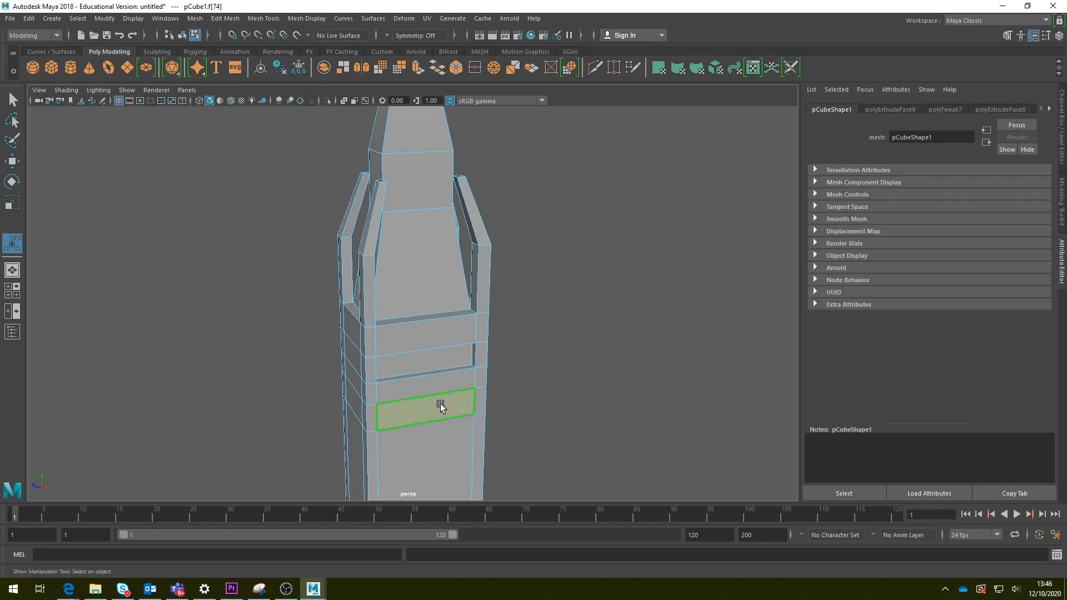
left_click(416, 67)
left_click_drag(436, 422, 430, 423)
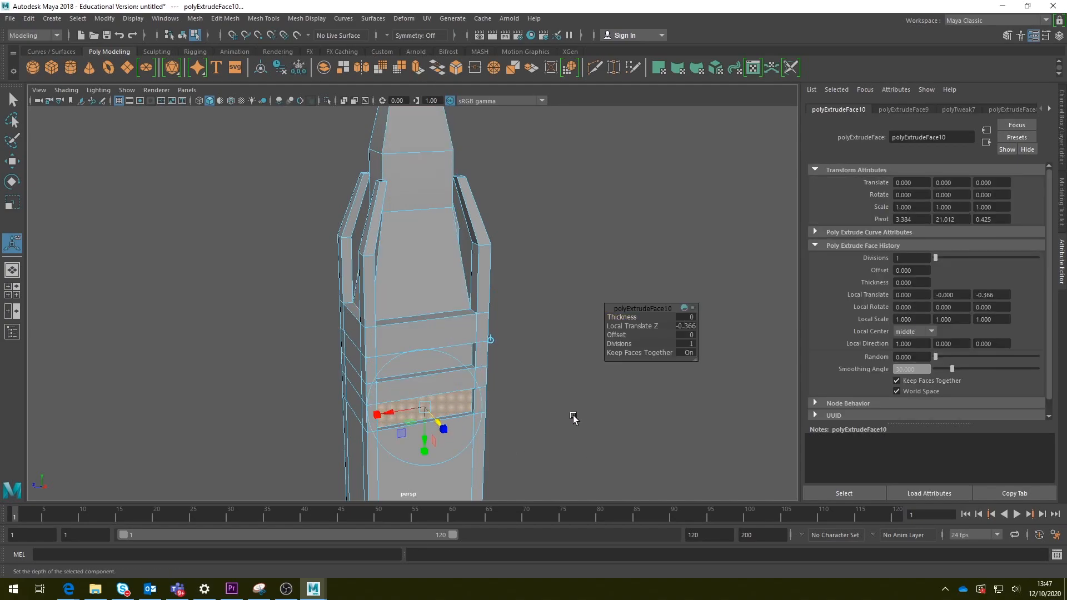
left_click(566, 434)
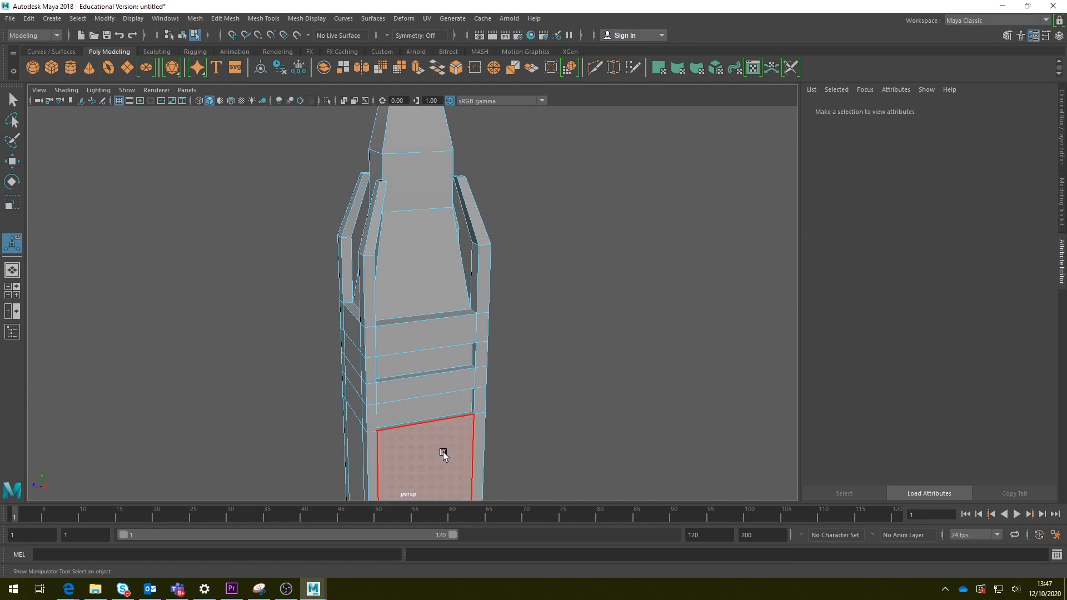
Extrude the second and fourth band faces on the adjacent side together, recessing them by a Local Translate Z of about -0.253
left_click(356, 408)
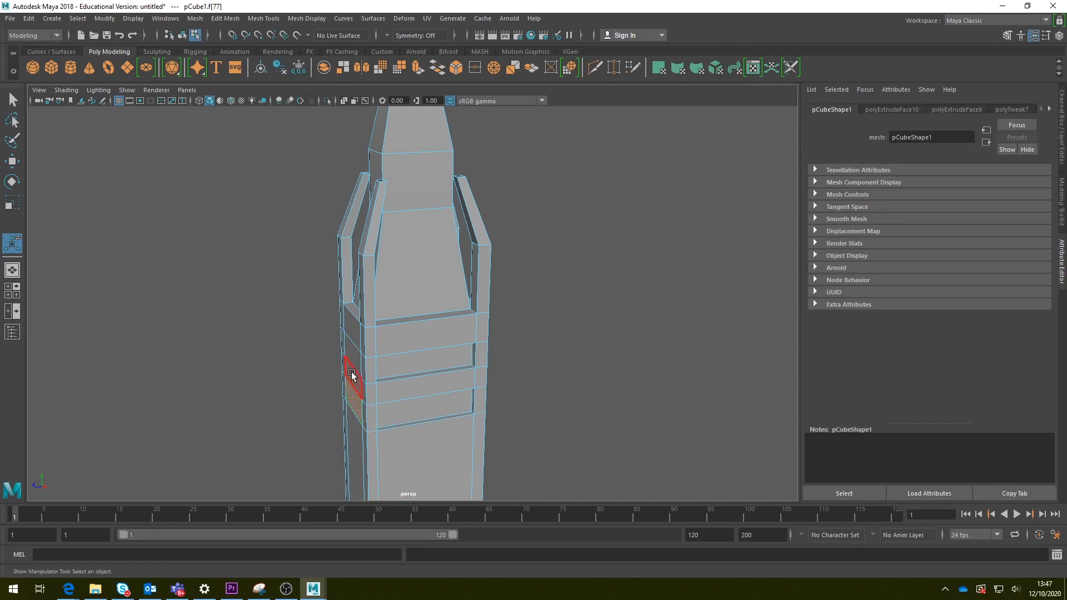
left_click(356, 358, "shift")
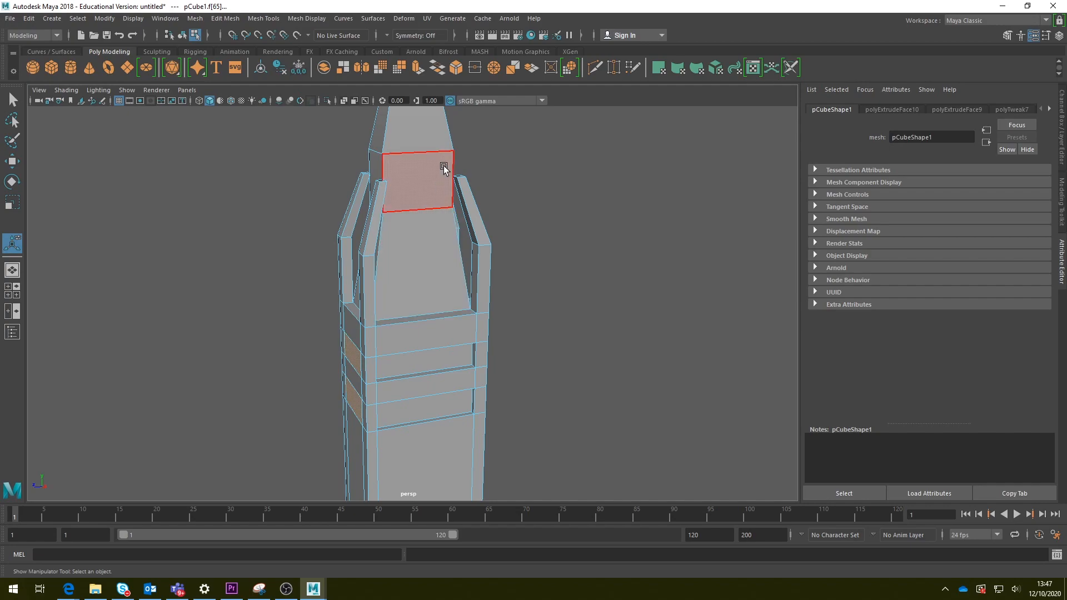
left_click(417, 71)
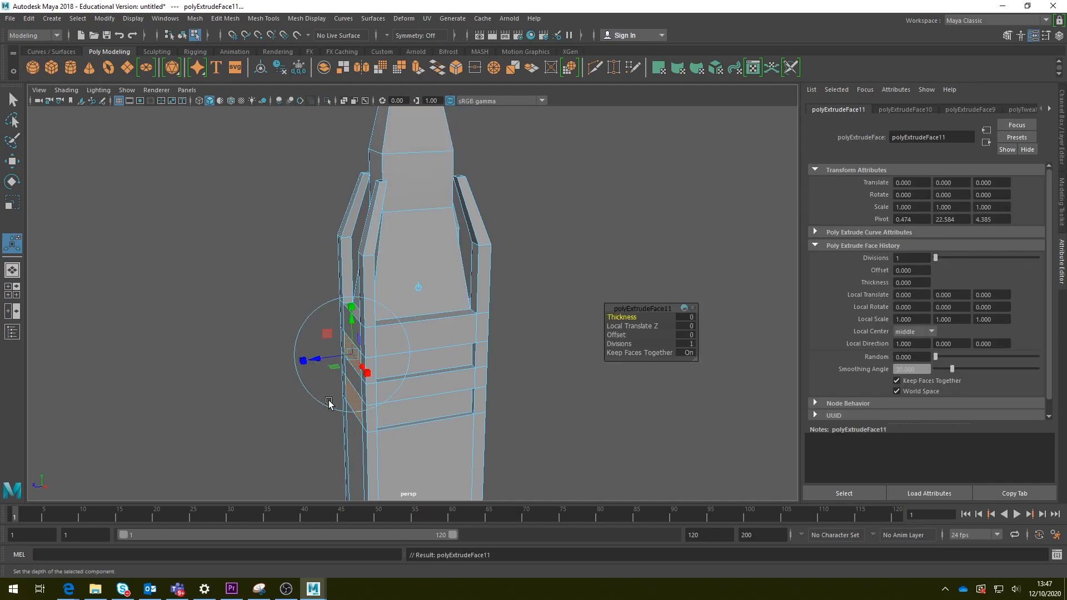
left_click_drag(332, 362, 320, 362)
left_click_drag(598, 424, 500, 431, "alt")
left_click_drag(328, 386, 507, 361, "alt")
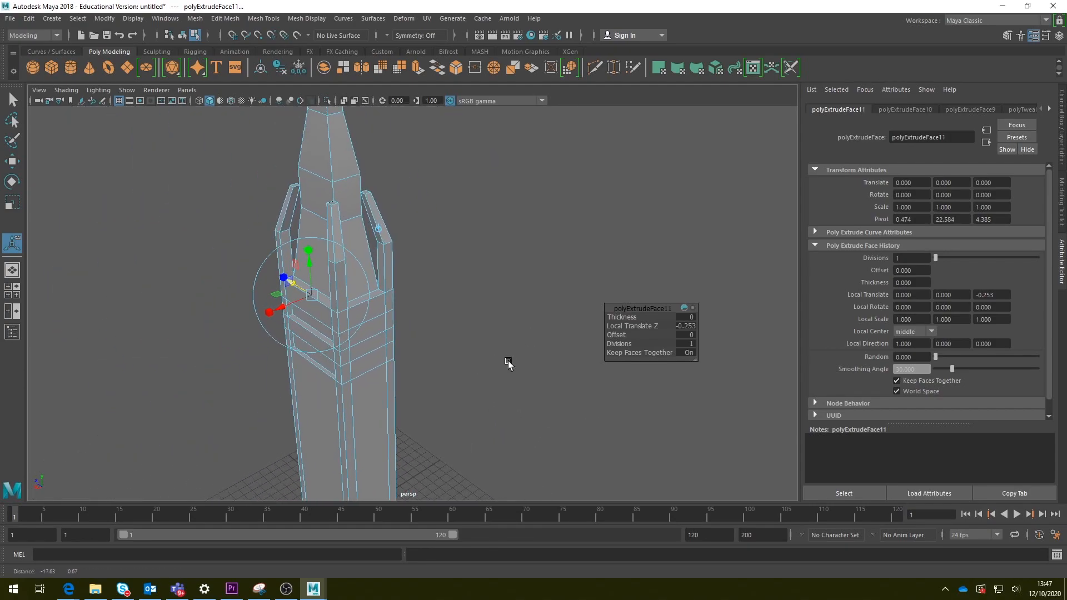
Extrude the second and fourth band faces on the third side together, recessing them by a Local Translate Z of about -0.427
left_click(372, 332)
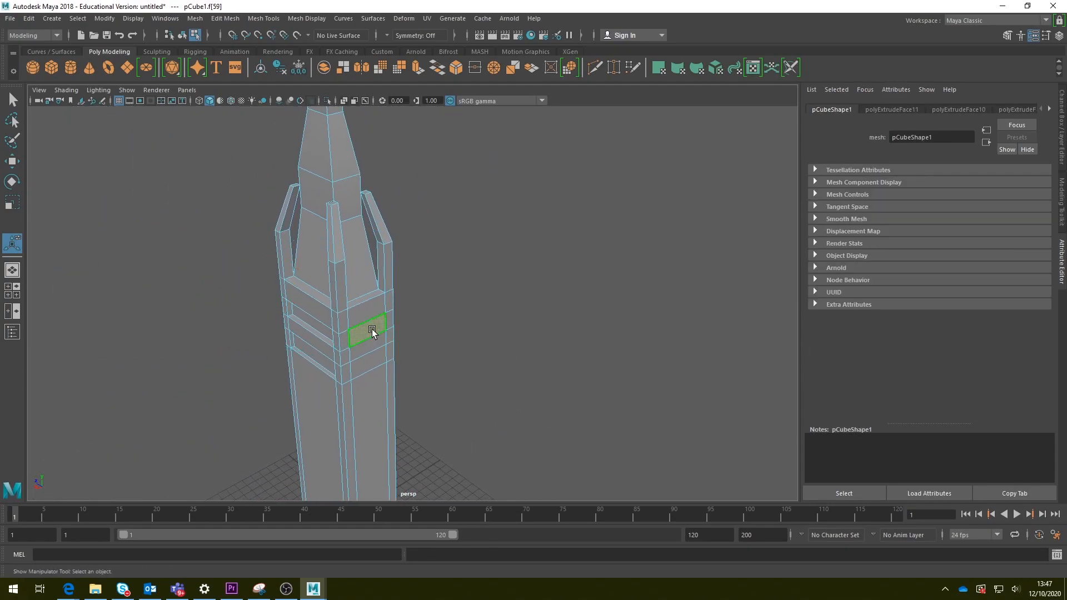
left_click(369, 362, "shift")
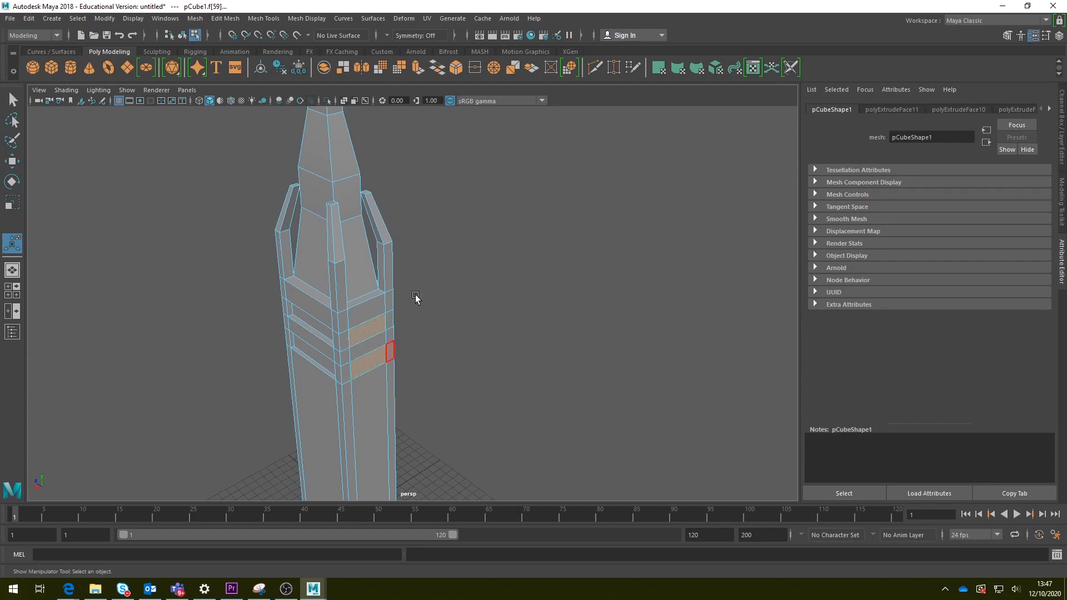
left_click(418, 70)
left_click_drag(384, 342, 409, 359)
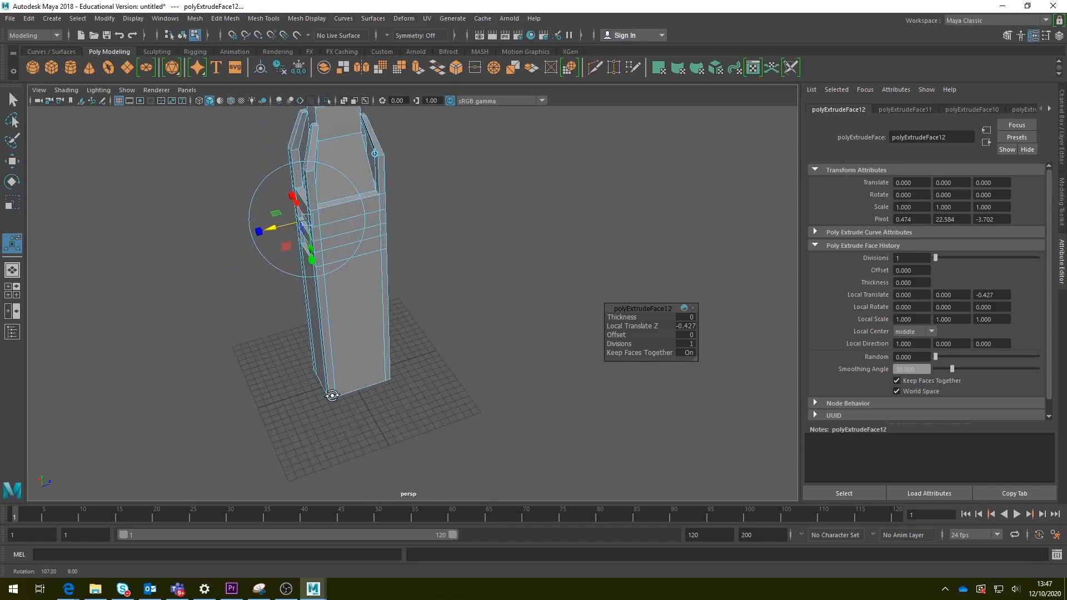
Extrude the second and fourth band faces on the remaining side inward by a Local Translate Z of about -0.46, and deselect
left_click(351, 219)
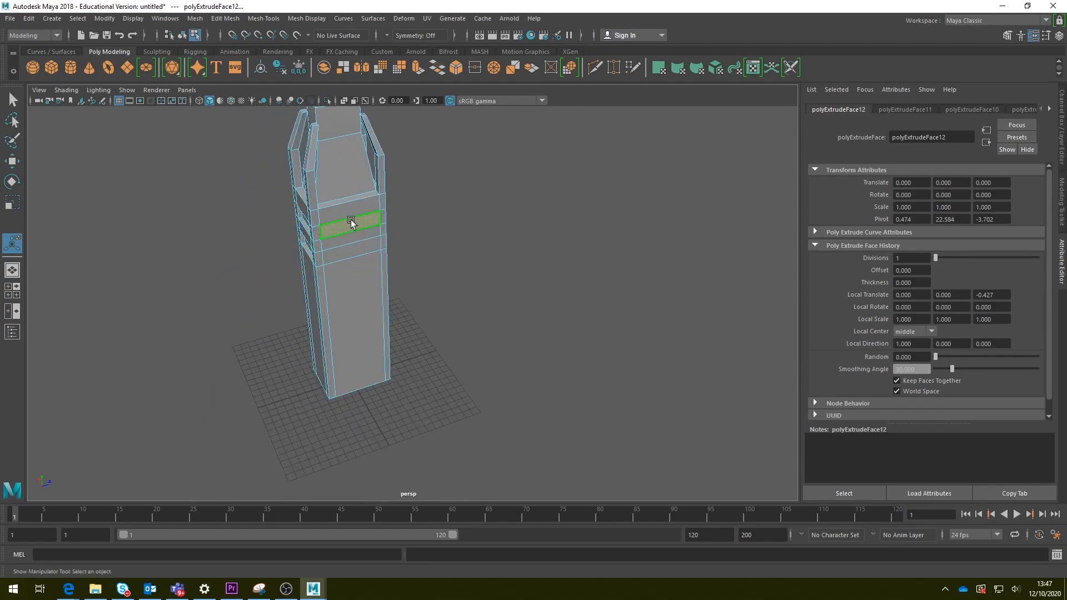
left_click(359, 250, "shift")
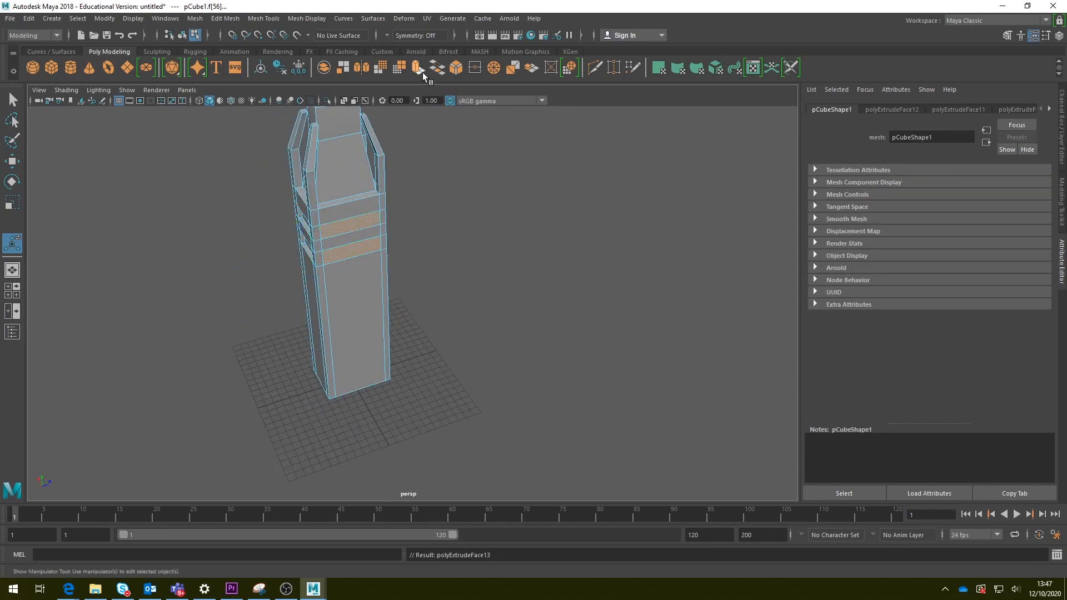
left_click(421, 69)
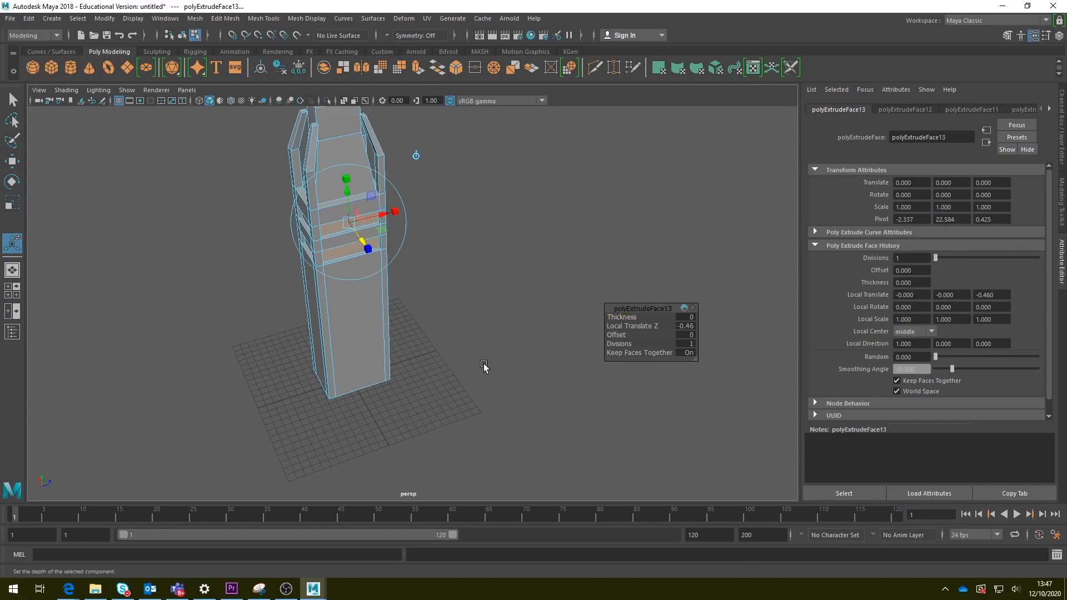
left_click(458, 285)
Return to object selection, copy and paste the whole tower, and move the copy about 11.615 along Z beside the original
middle_click_drag(458, 285, 571, 346, "alt")
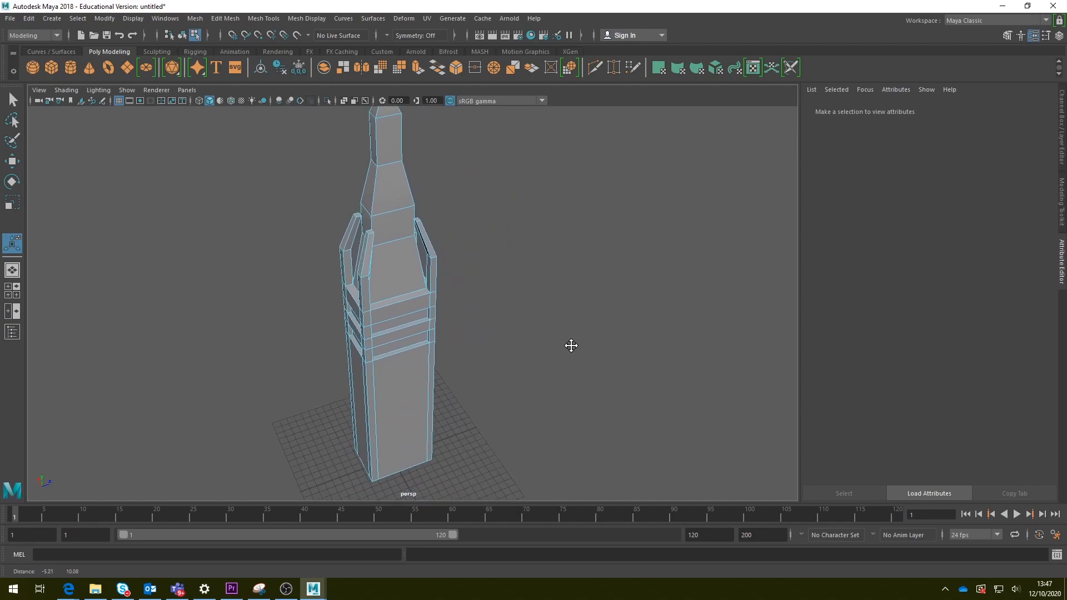
left_click_drag(571, 345, 555, 394, "alt")
middle_click_drag(543, 302, 459, 307, "alt")
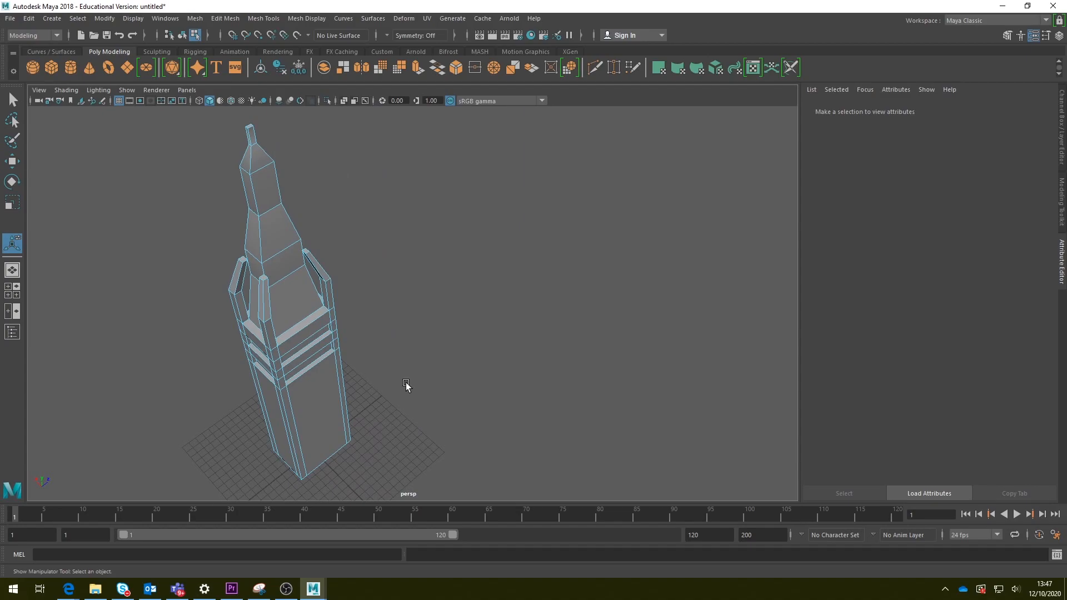
left_click_drag(369, 391, 325, 356, "alt")
left_click_drag(357, 357, 361, 381, "alt")
right_click(317, 376)
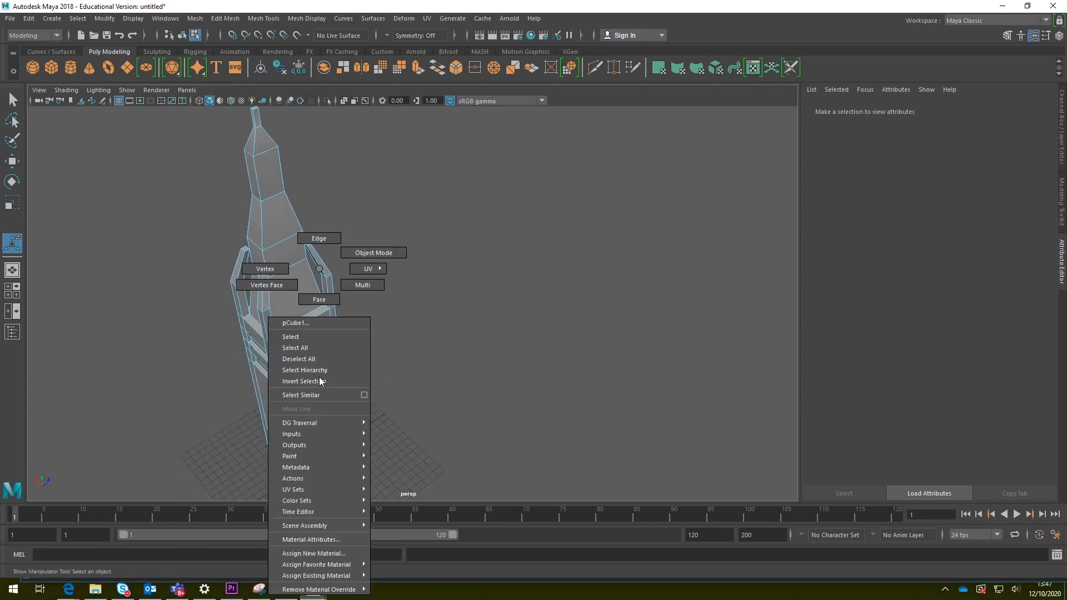
left_click(369, 255)
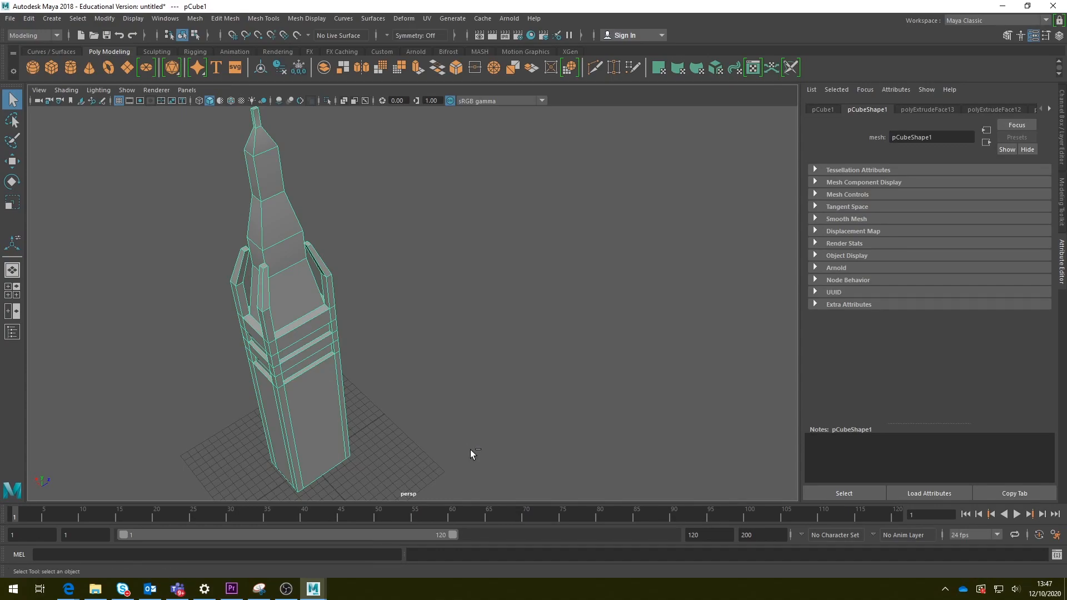
key("ctrl+v")
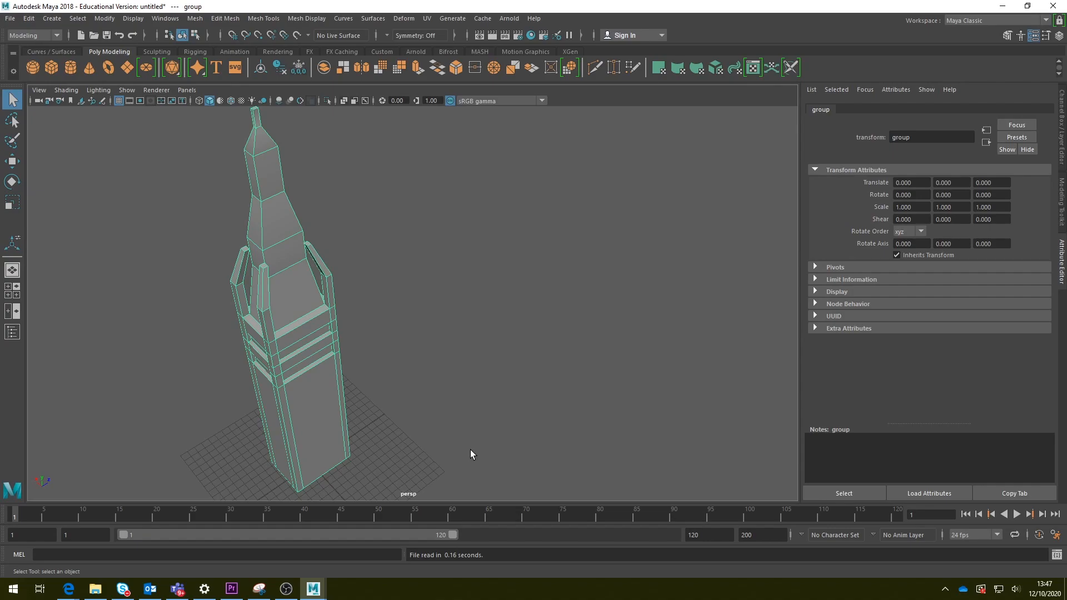
key("w")
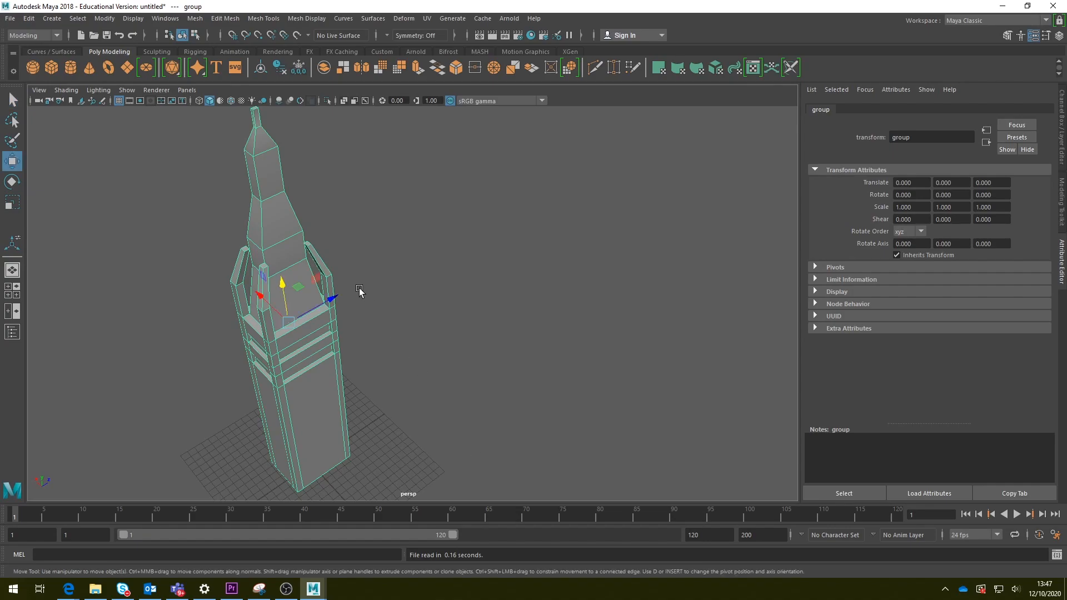
left_click_drag(321, 305, 401, 262)
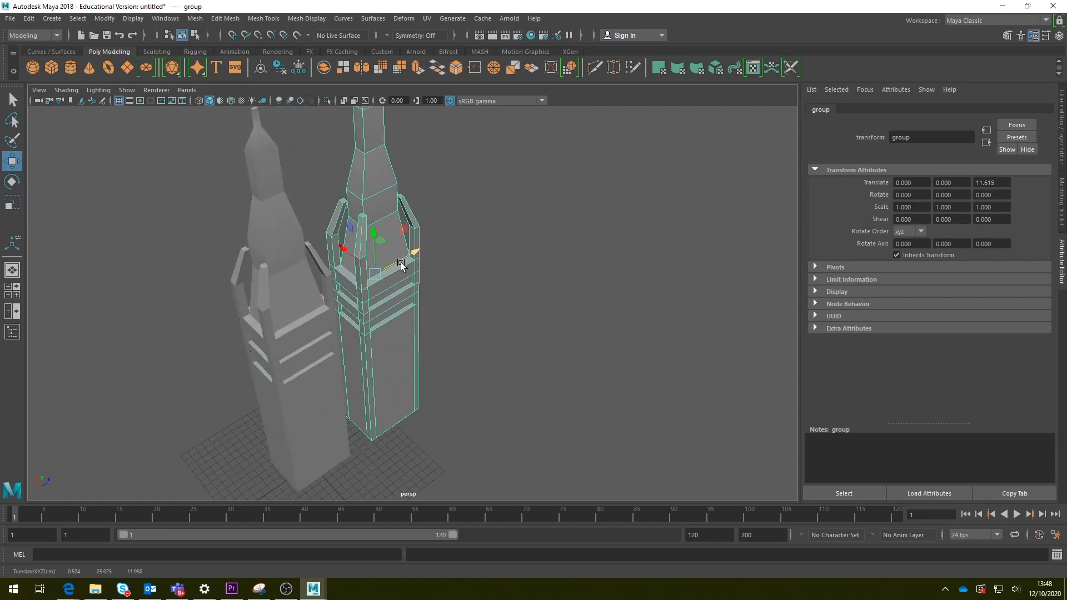
Add a third tower about 11.280 farther along Z and shorten it to a Y scale of about 0.544
key("ctrl+d")
left_click_drag(401, 262, 479, 210)
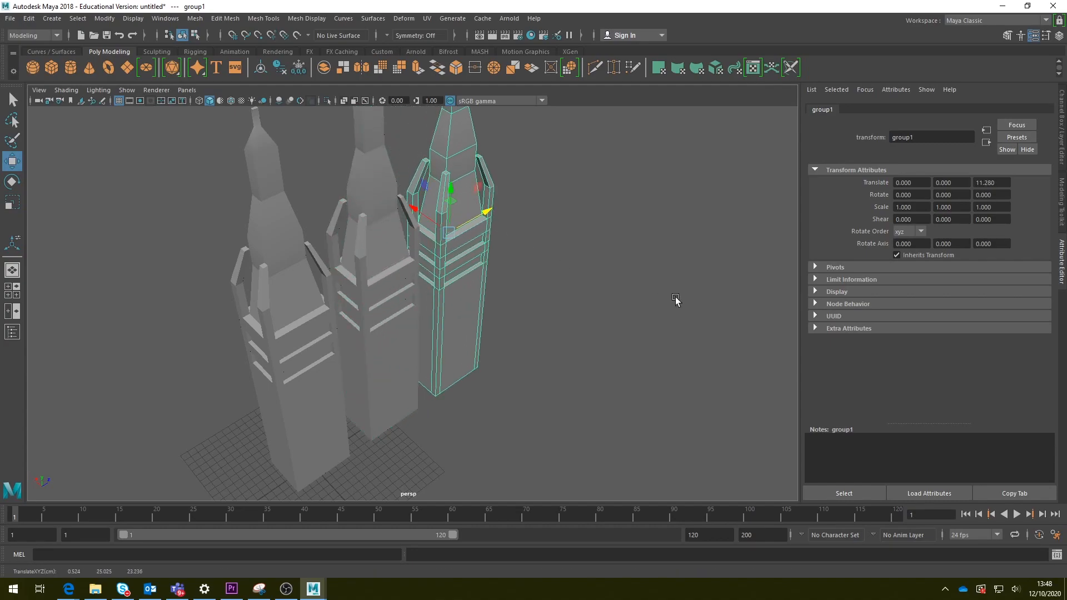
scroll(600, 328, "down", 3)
key("r")
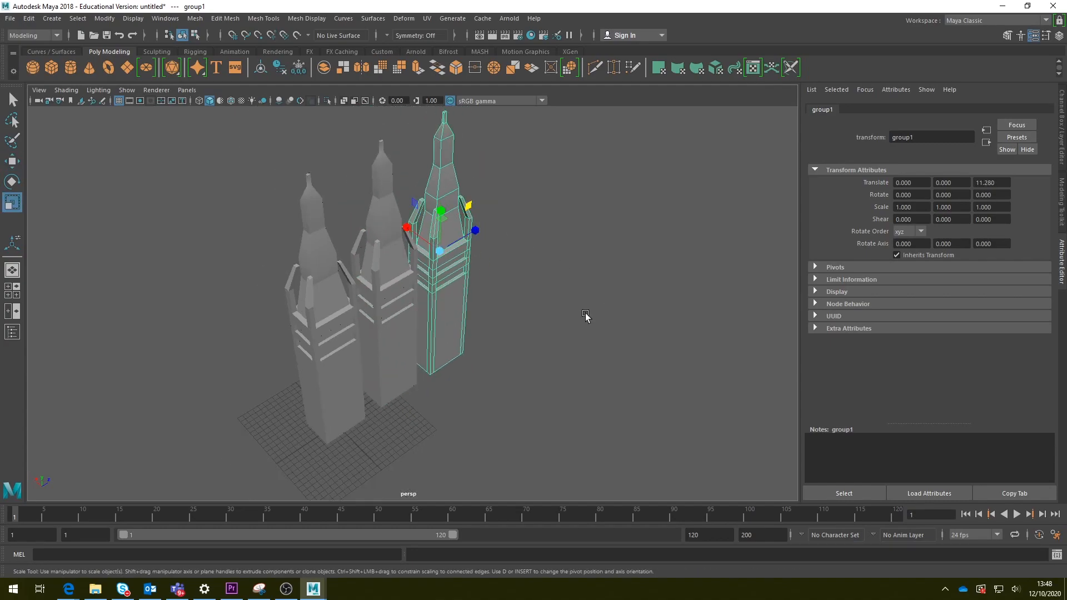
left_click_drag(440, 209, 443, 237)
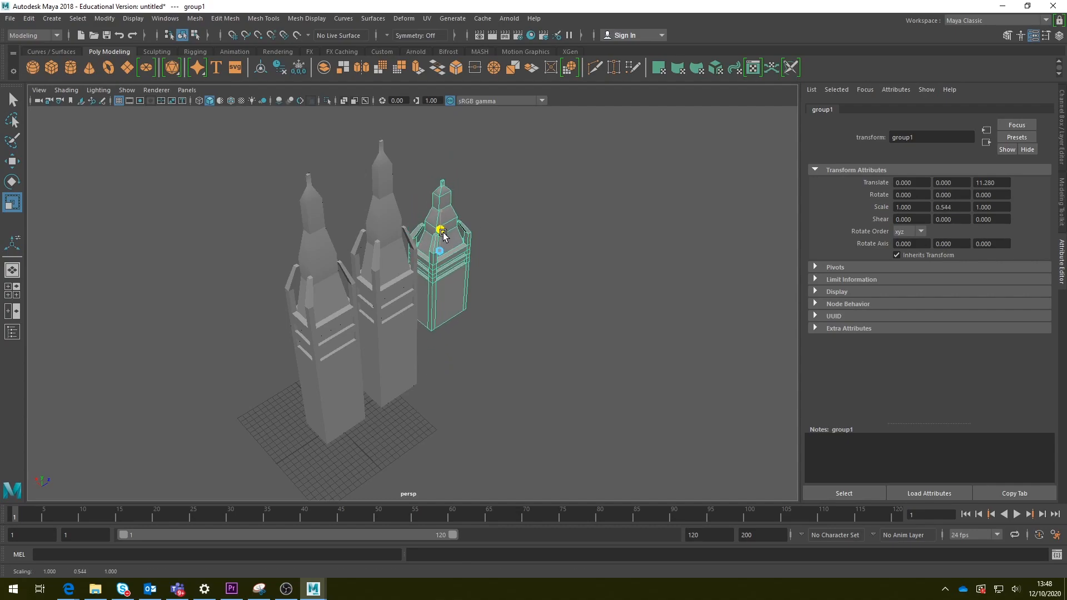
Lower the shortened tower until its base is level with the other two towers, and clear the selection
key("w")
left_click(539, 278)
left_click_drag(535, 297, 507, 354, "alt")
left_click(515, 268)
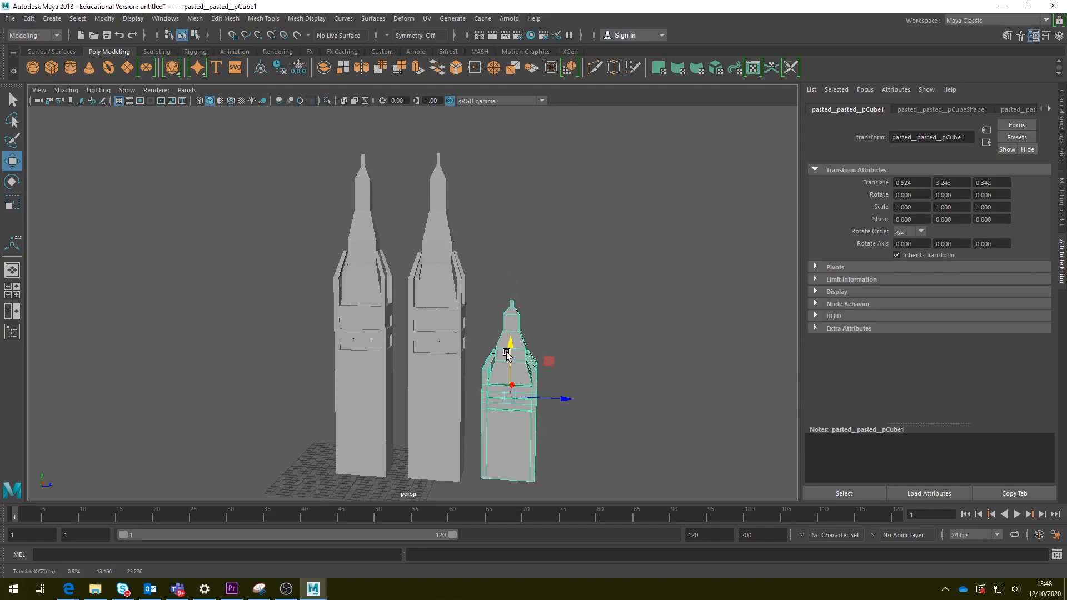
left_click_drag(619, 386, 383, 395, "alt")
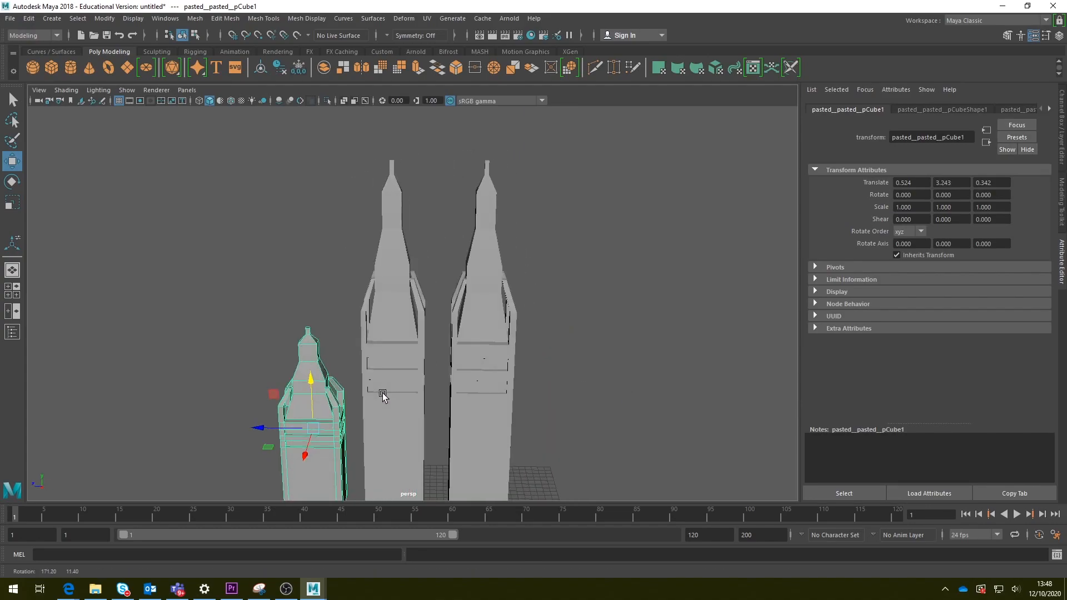
scroll(597, 430, "down", 3)
left_click(475, 514)
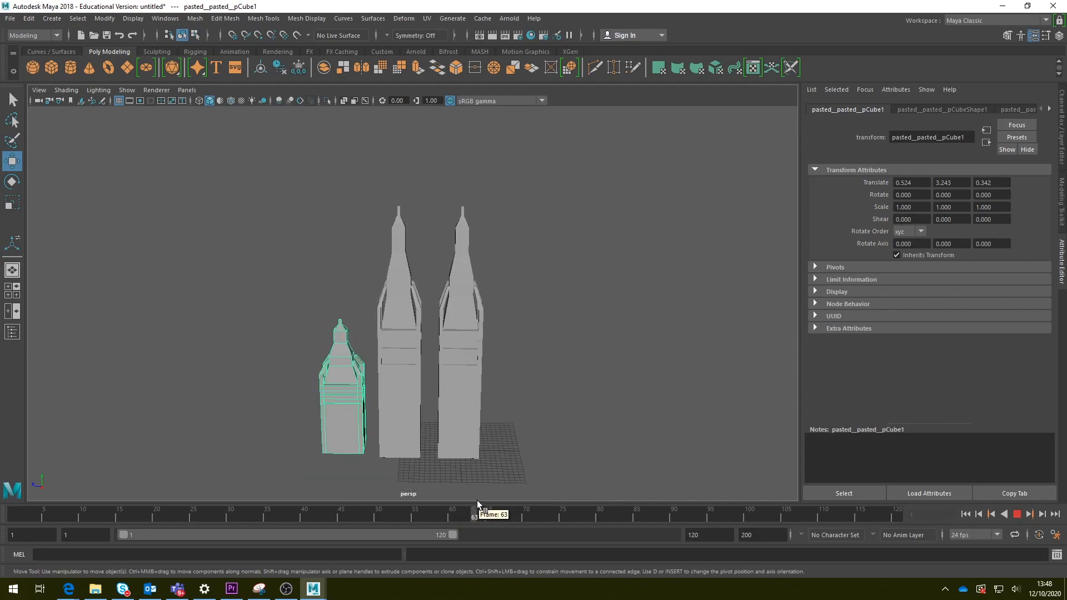
left_click_drag(532, 403, 576, 431, "alt")
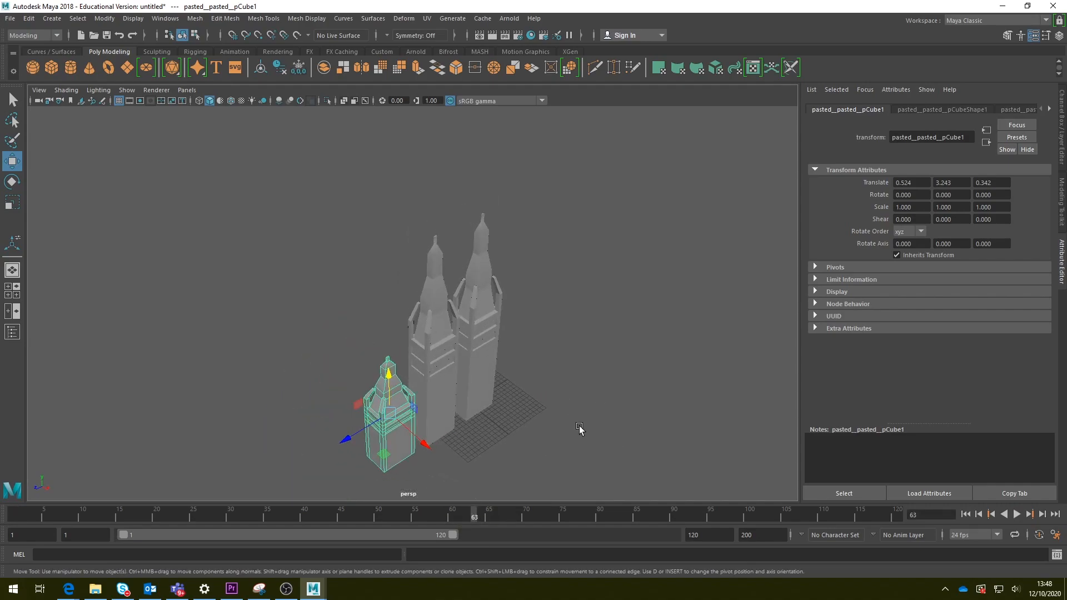
left_click(579, 429)
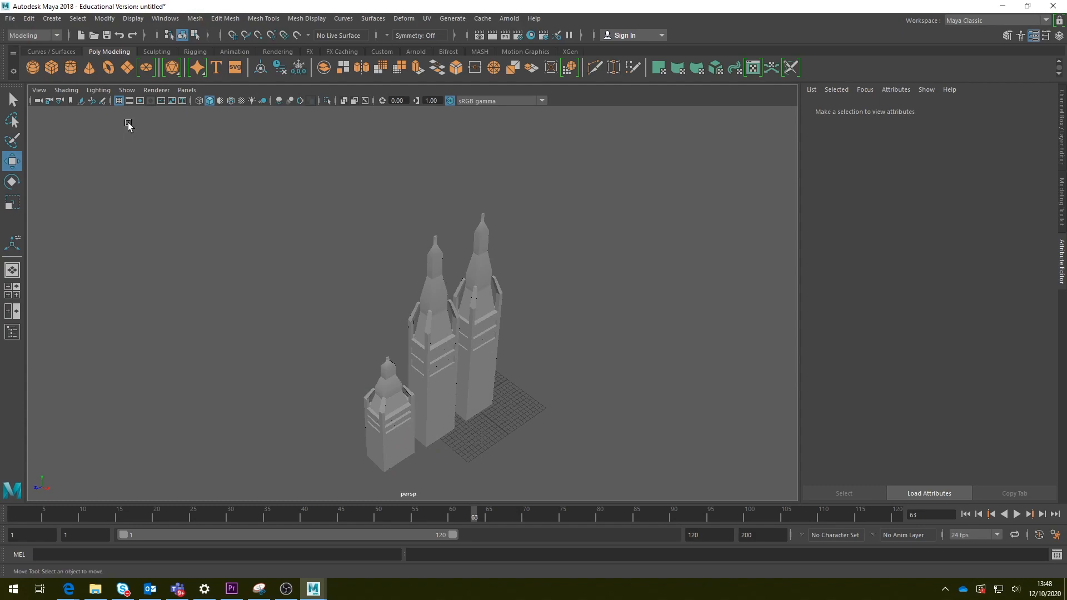
Create a polygon cube as a plain block building on the grid in front of the tall towers
scroll(546, 430, "up", 6)
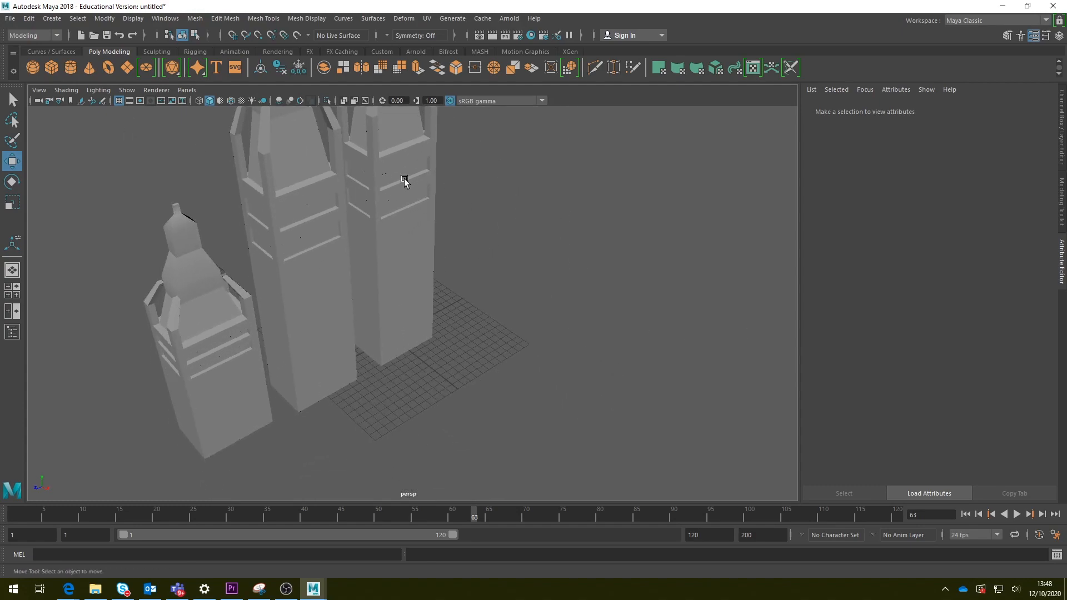
left_click(52, 65)
left_click_drag(440, 365, 419, 280)
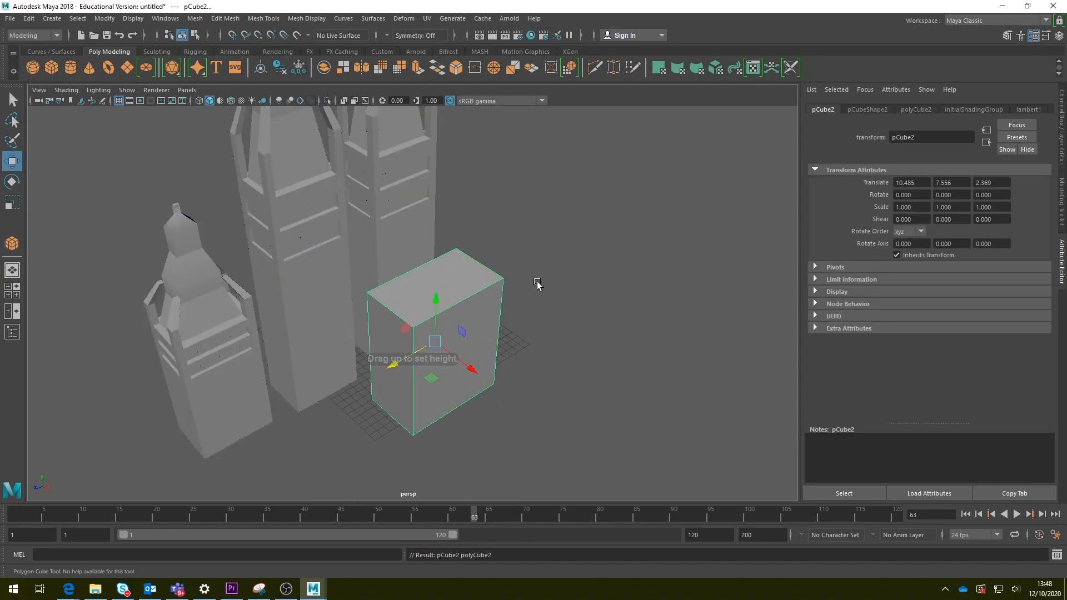
Insert two edge loops in each horizontal direction of the block building to outline a small rectangle on its roof
left_click(261, 20)
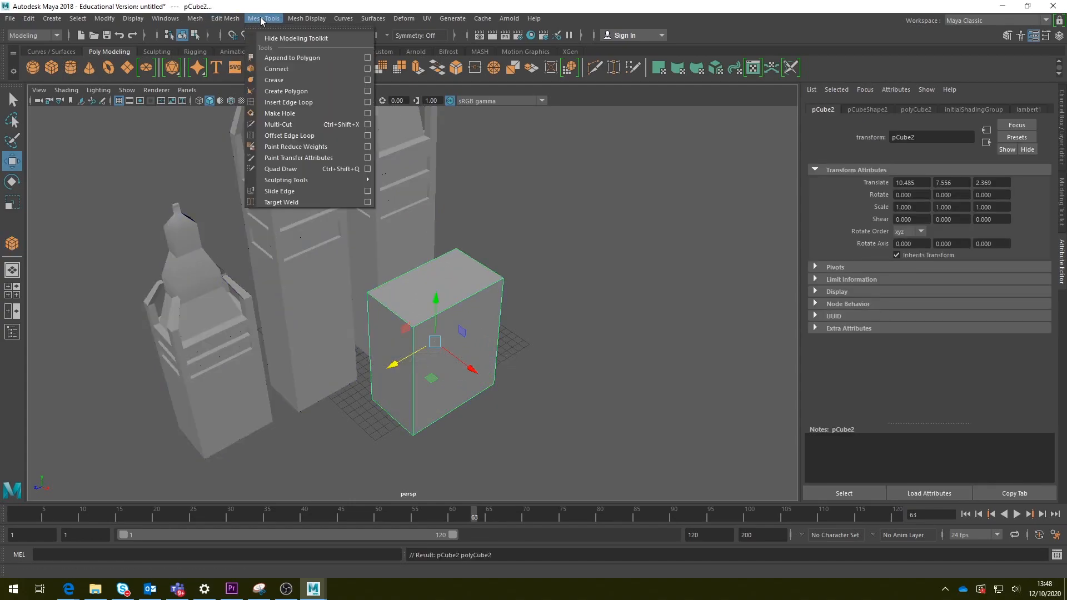
left_click(287, 103)
left_click_drag(450, 255, 477, 267)
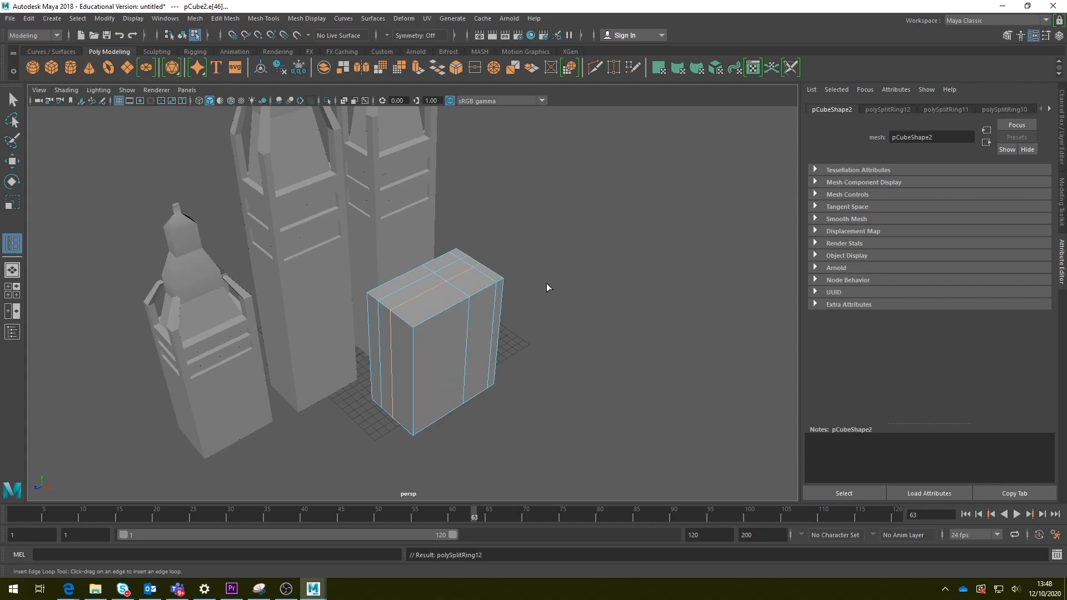
key("q")
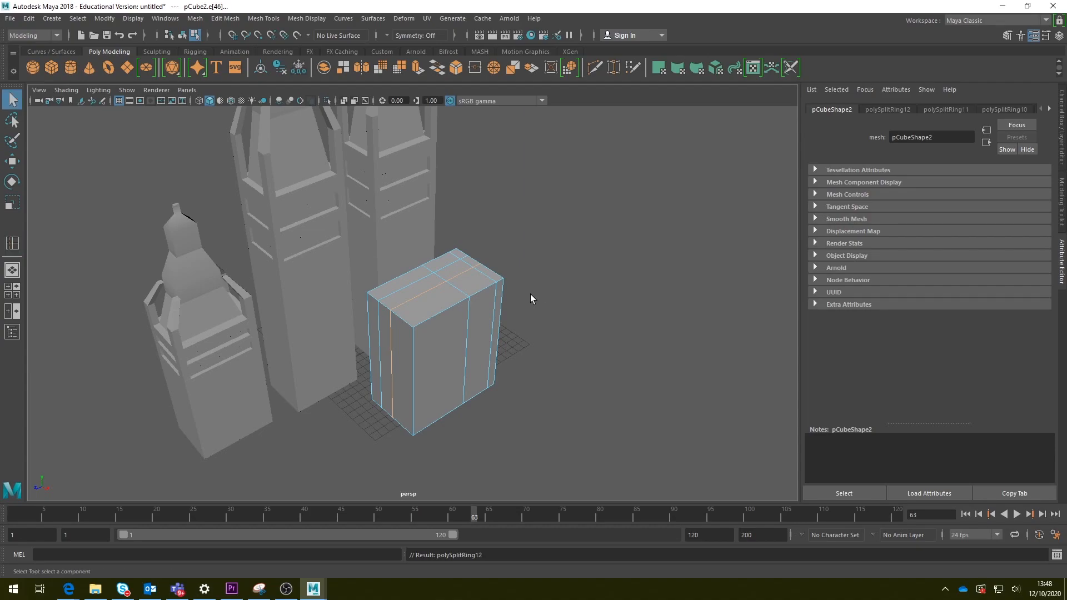
Extrude the small rectangular roof face of the block building downward by a Local Translate Z of about -0.339
right_click_drag(448, 269, 450, 301)
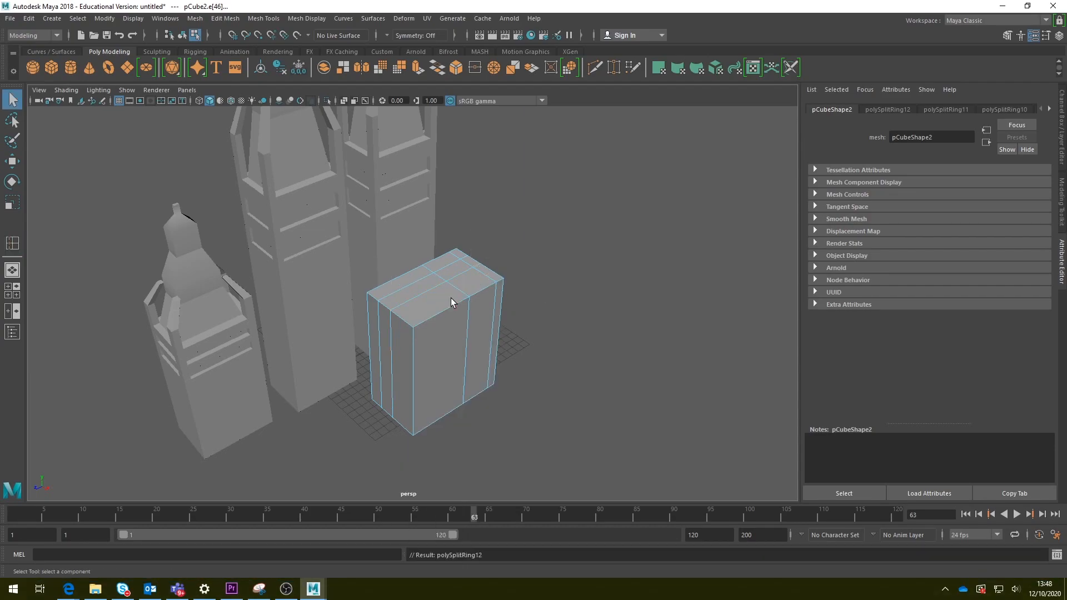
left_click(455, 270)
left_click(418, 67)
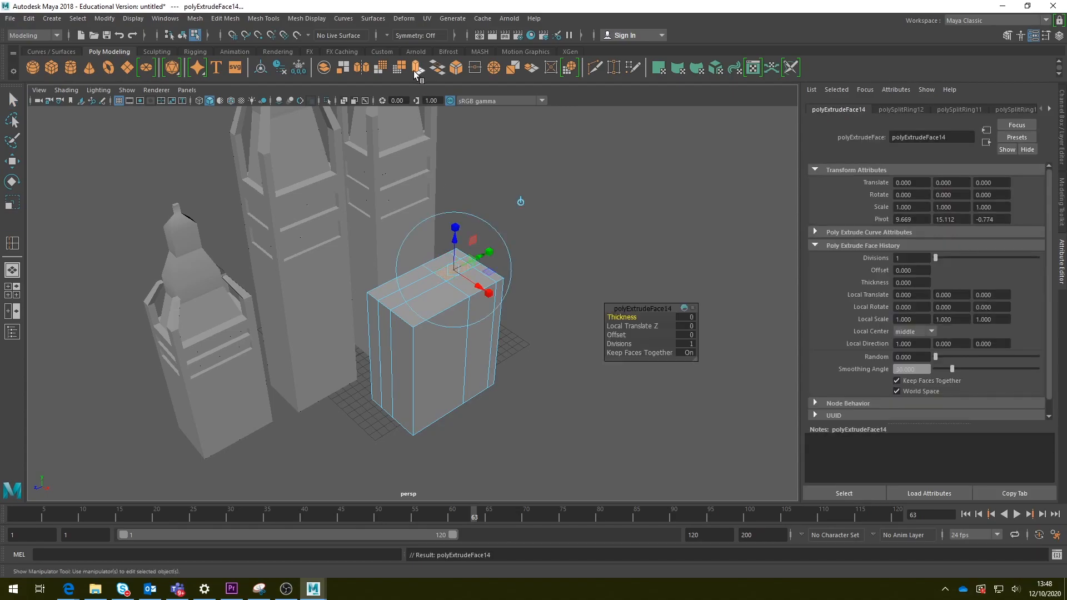
left_click_drag(455, 229, 456, 249)
scroll(555, 328, "up", 3)
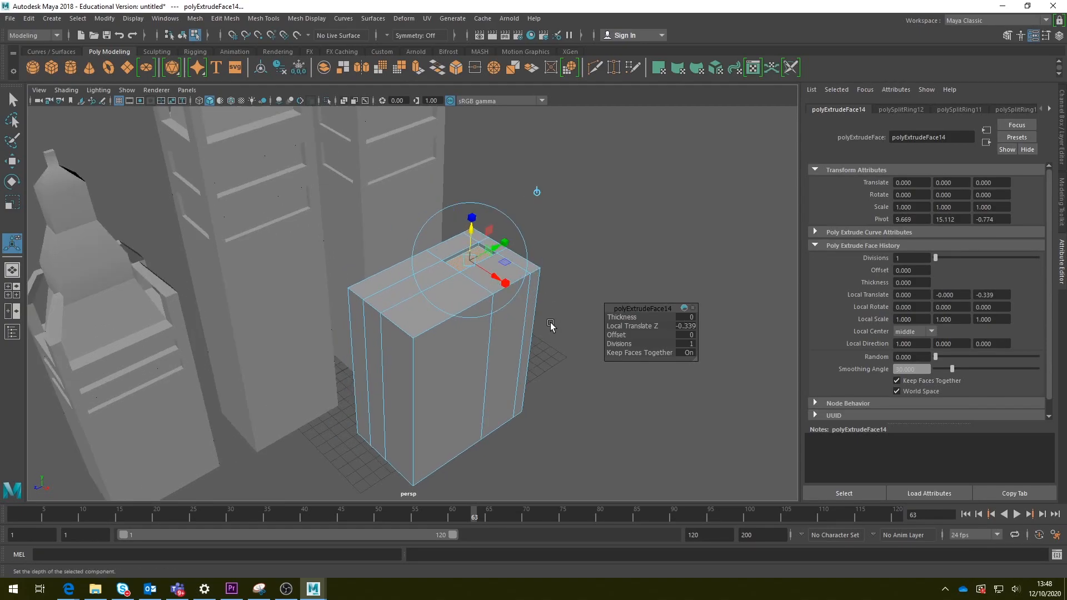
left_click(625, 406)
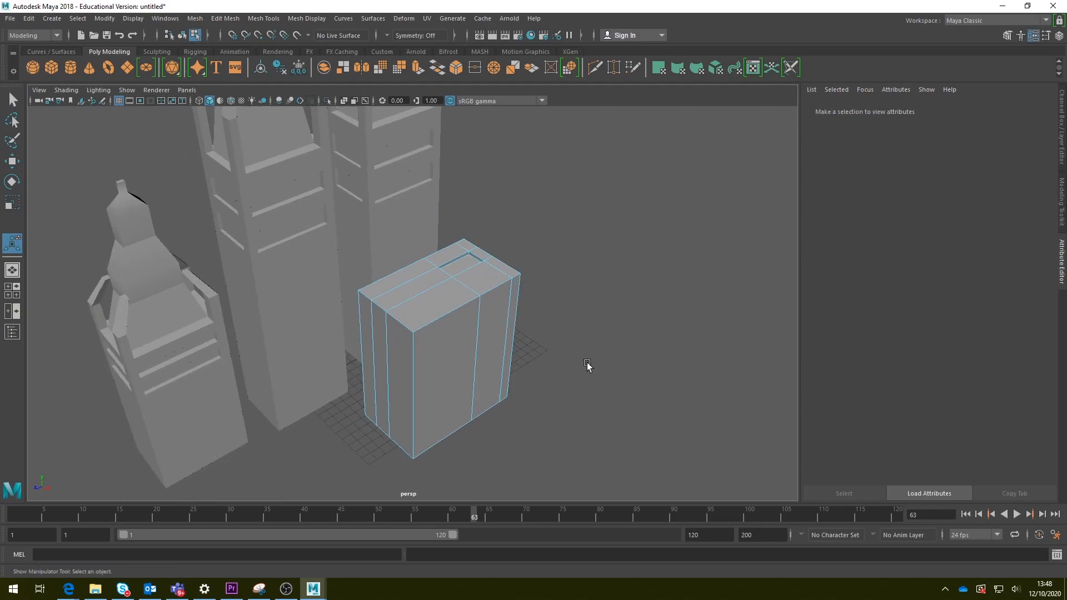
Create a thin, flat rectangular polygon cube on the ground beside the block building
left_click(51, 67)
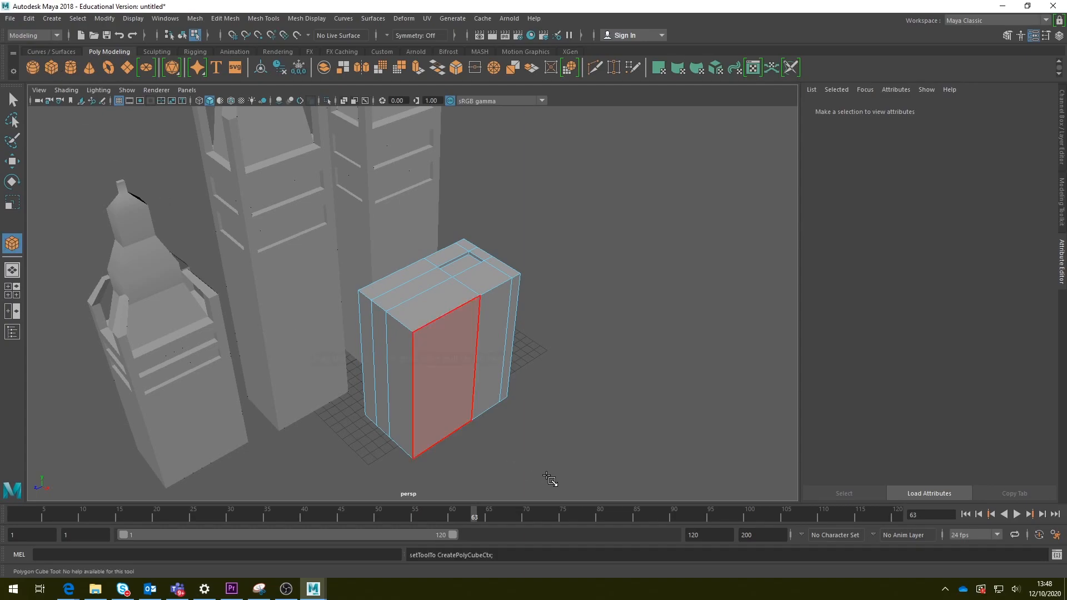
left_click_drag(545, 423, 521, 460)
left_click(535, 436)
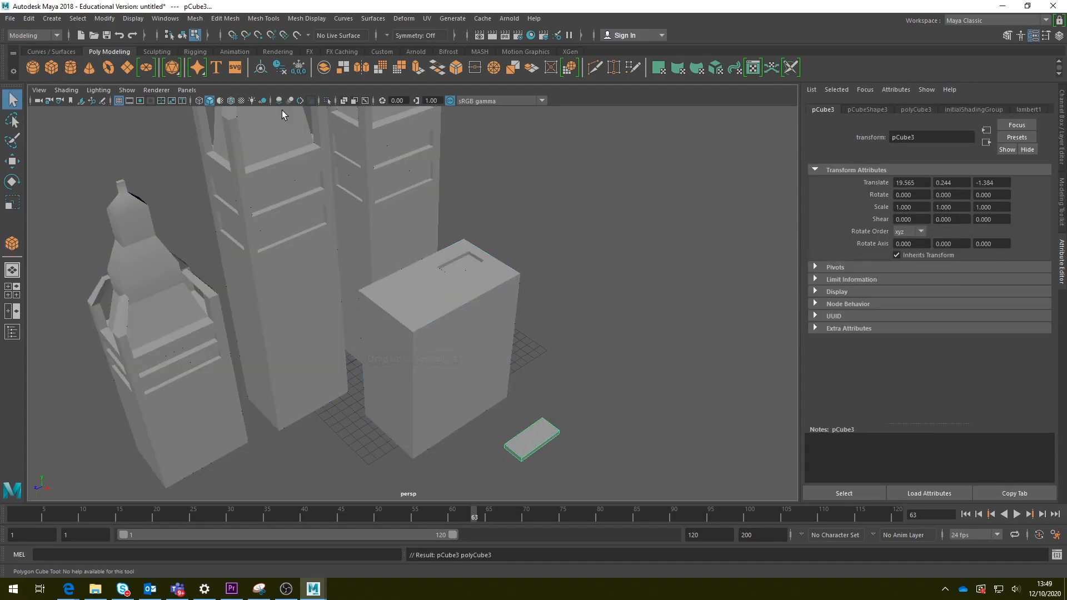
Create a small, short polygon cylinder next to the flat slab and switch to object selection
left_click(72, 67)
left_click_drag(571, 456, 571, 447)
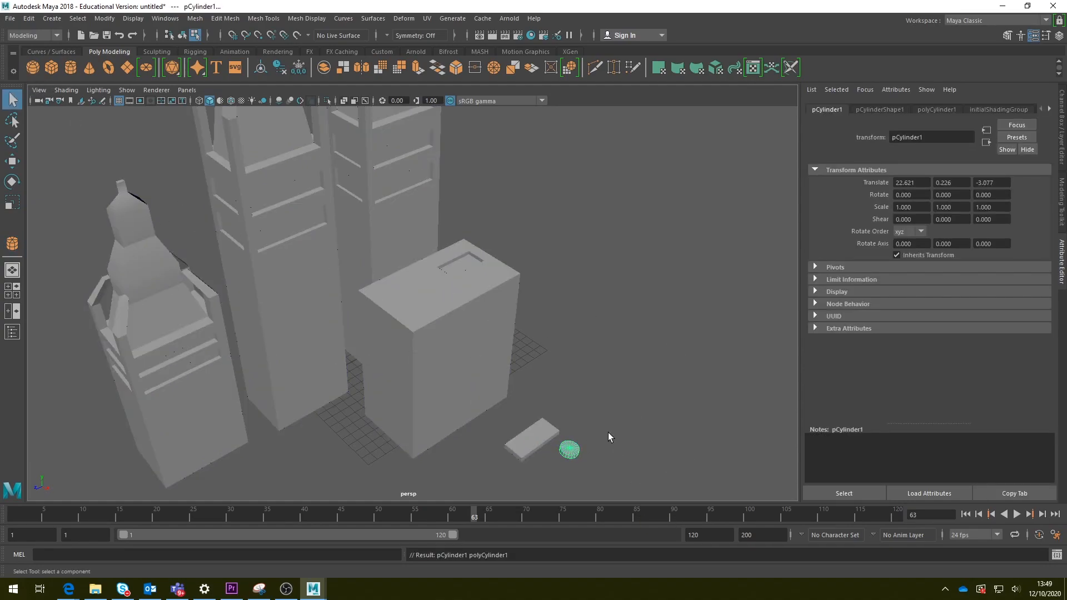
right_click(576, 455)
left_click(631, 253)
Duplicate the small cylinder, set both cylinders side by side on the flat slab, and select the slab and cylinders together
key("ctrl+g")
key("w")
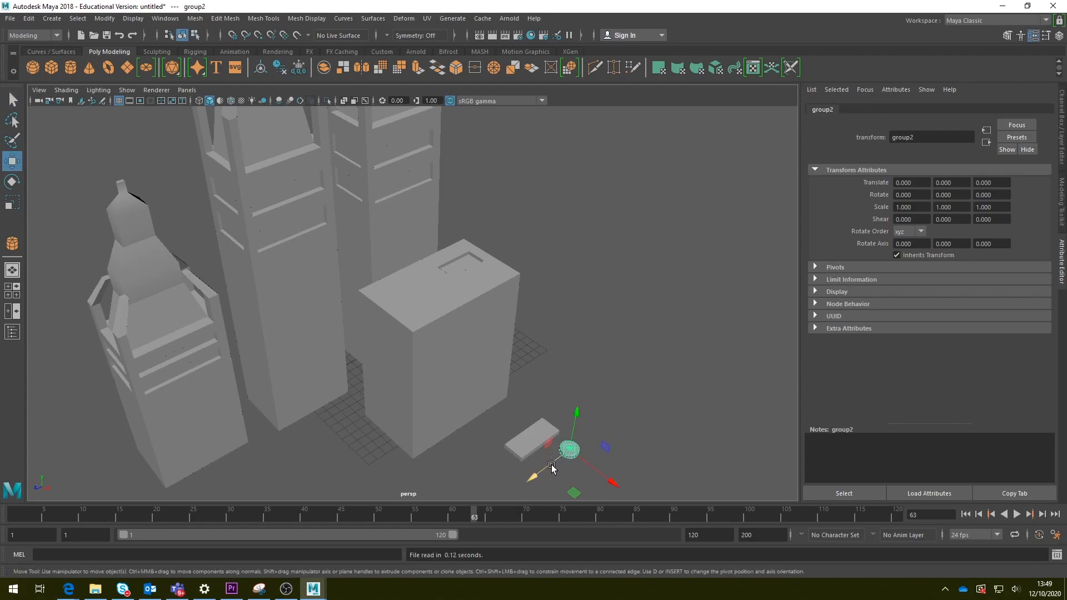
left_click_drag(552, 468, 532, 481)
left_click_drag(616, 447, 581, 460)
left_click_drag(553, 401, 508, 471)
left_click(600, 448)
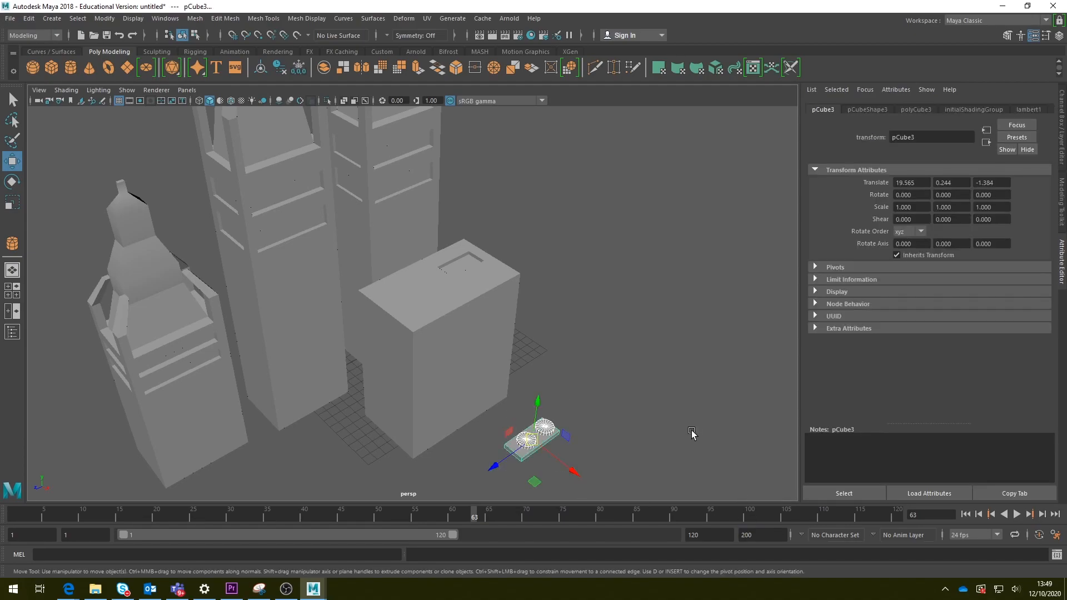
Move the slab with its two cylinders onto the block building's roof, resting at one end away from the recessed rectangle
left_click_drag(537, 410, 570, 262)
left_click_drag(601, 300, 462, 282)
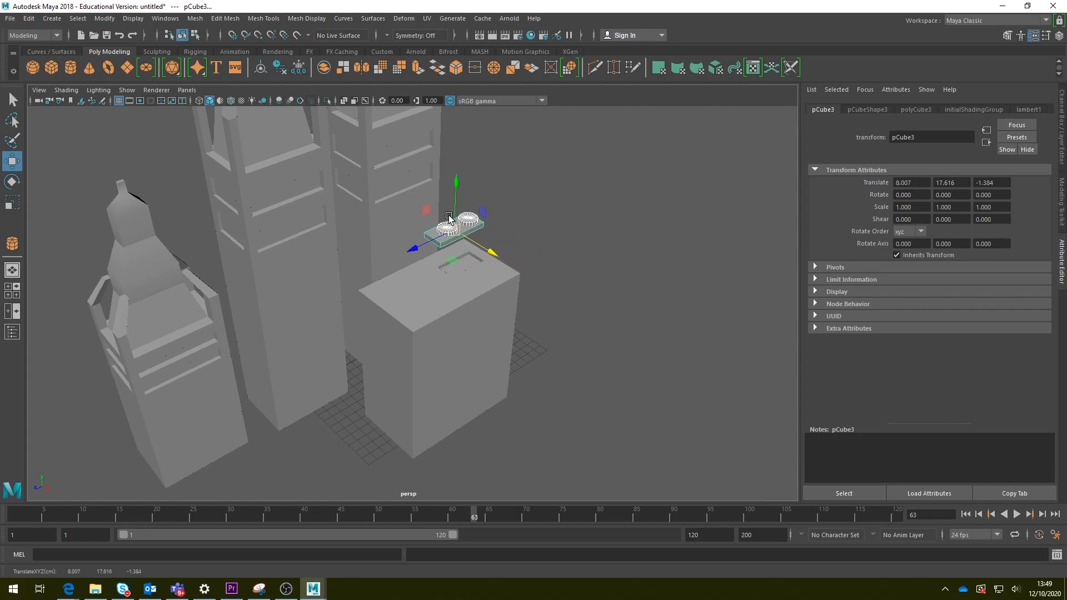
left_click_drag(456, 192, 454, 215)
left_click_drag(431, 273, 427, 296)
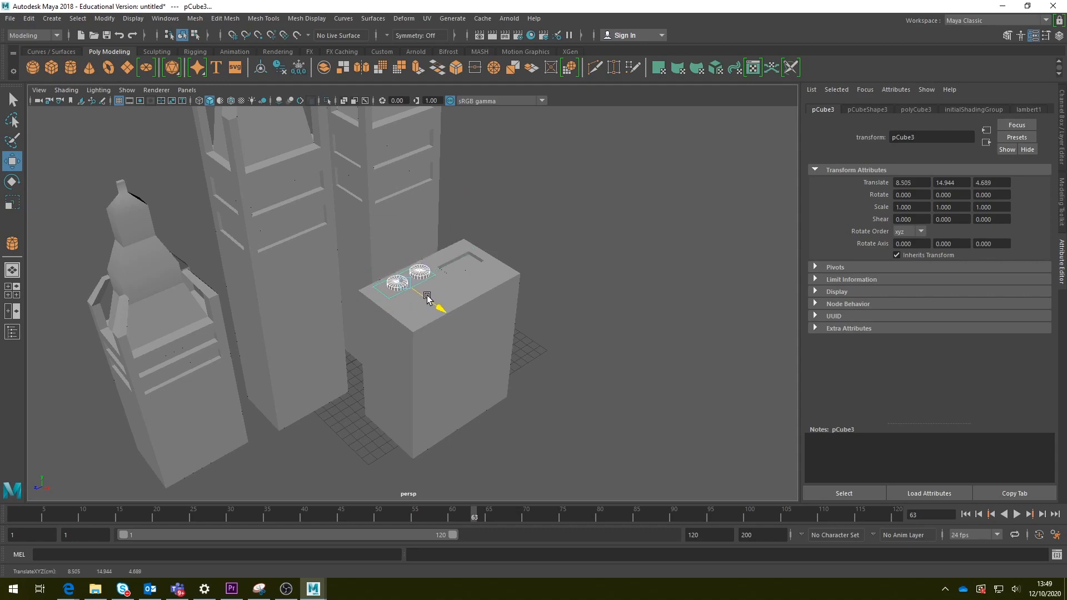
left_click_drag(403, 254, 402, 252)
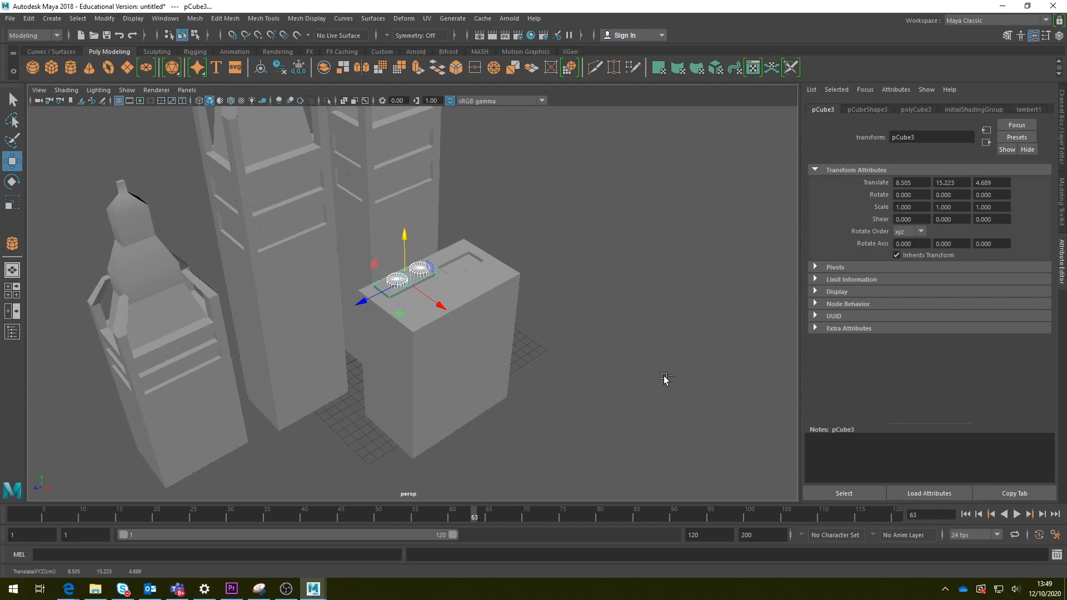
Duplicate the rooftop slab with its cylinders and shift the copy about 2.796 along X so the two units sit in parallel
key("ctrl+g")
left_click_drag(432, 303, 461, 322)
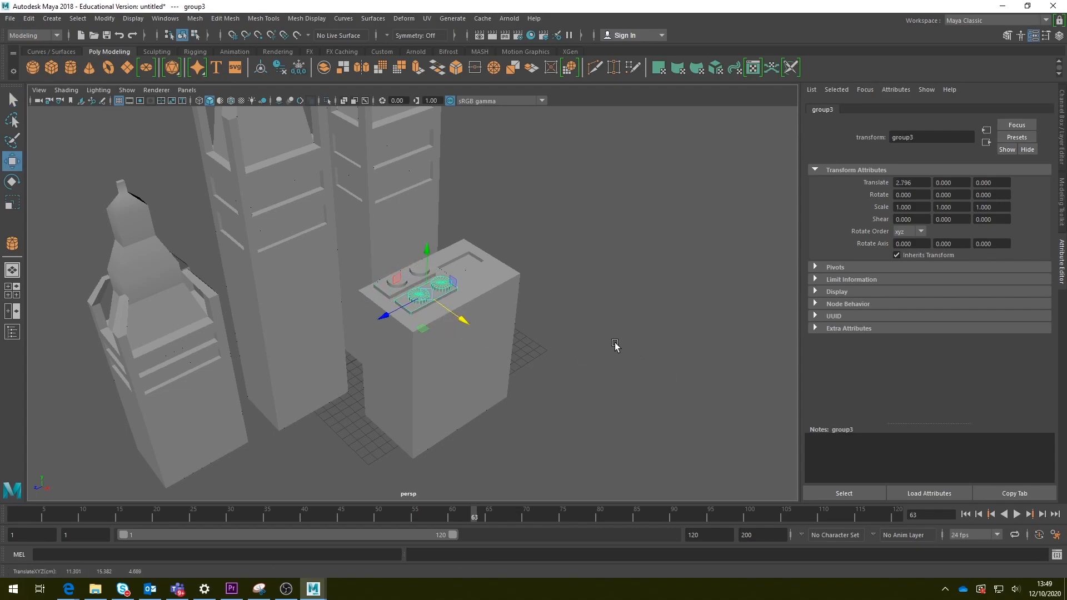
left_click(614, 345)
Create a large, tall polygon cube standing on the open ground beside the block building
left_click_drag(662, 419, 604, 428, "alt")
right_click_drag(604, 428, 556, 382, "alt")
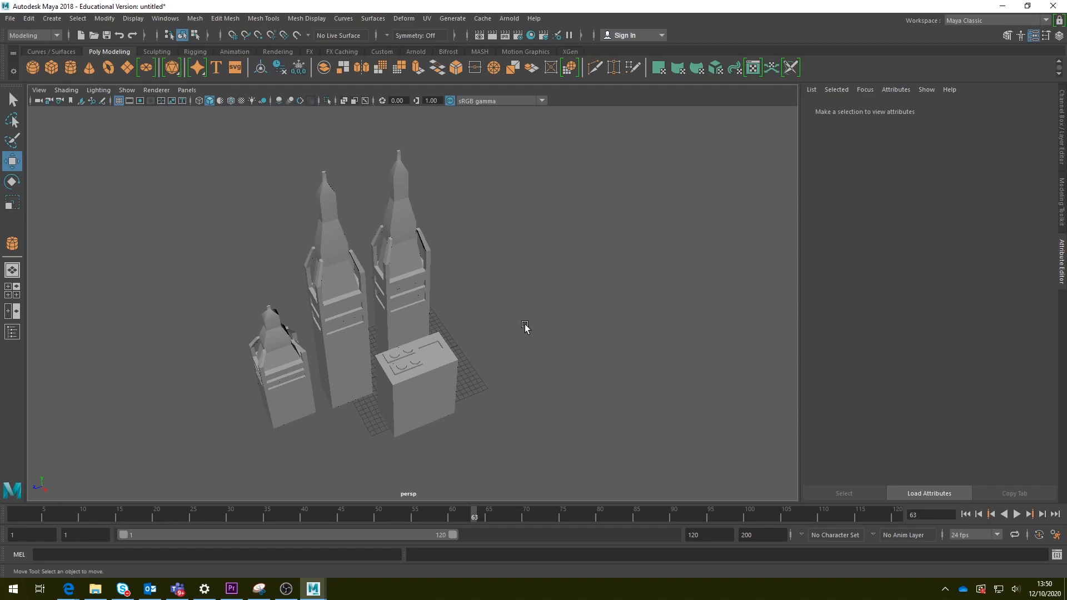
left_click(51, 67)
left_click_drag(519, 339, 500, 286)
Insert four edge loops close to the new cube's vertical sides so they frame its top face with a narrow border
left_click(236, 20)
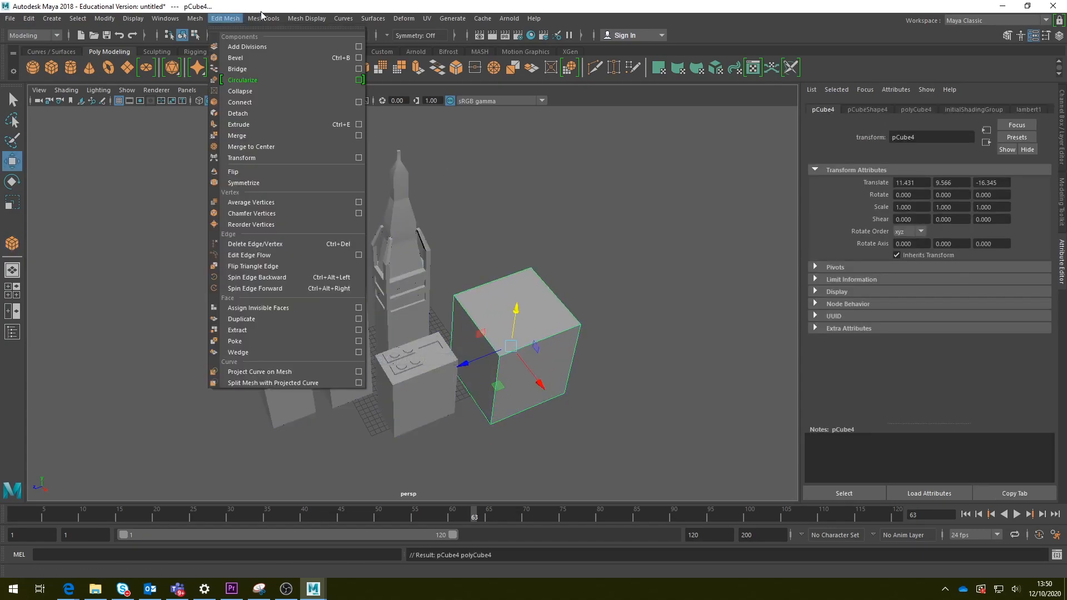
left_click(264, 18)
left_click(263, 18)
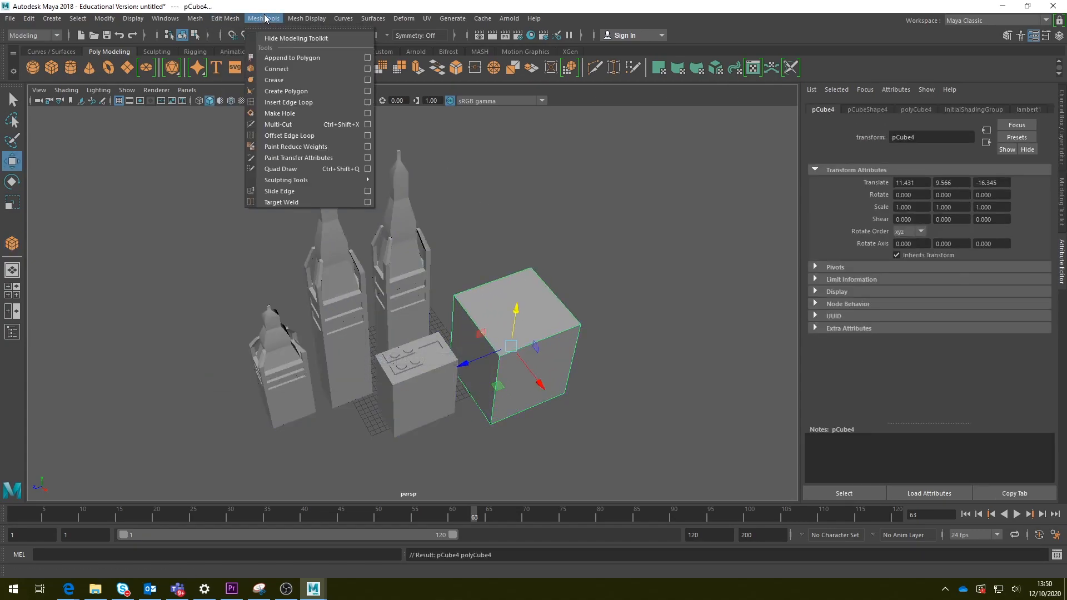
left_click(289, 103)
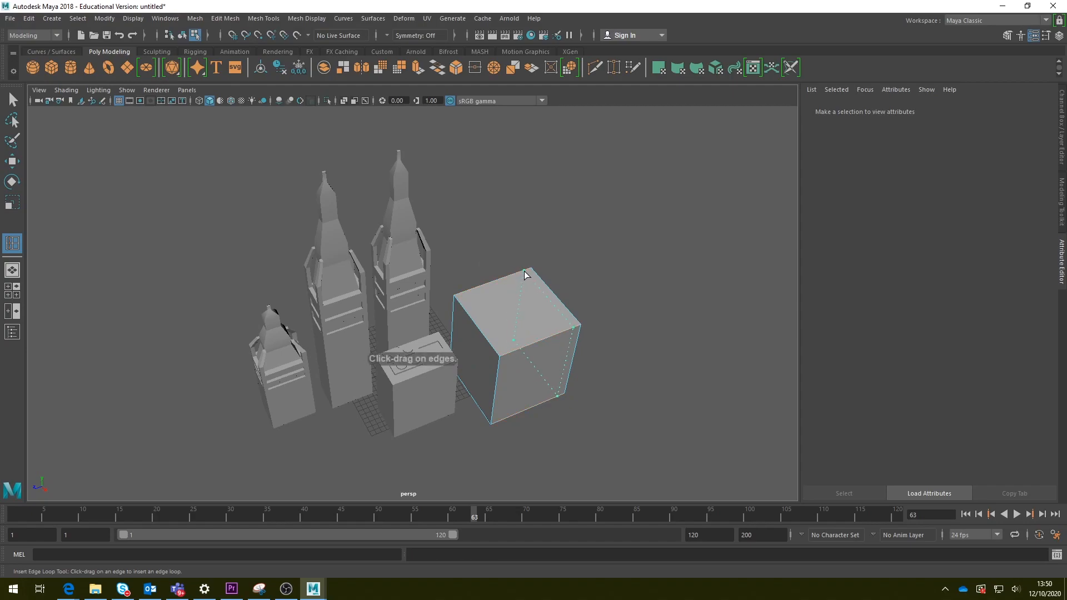
left_click_drag(525, 275, 467, 291)
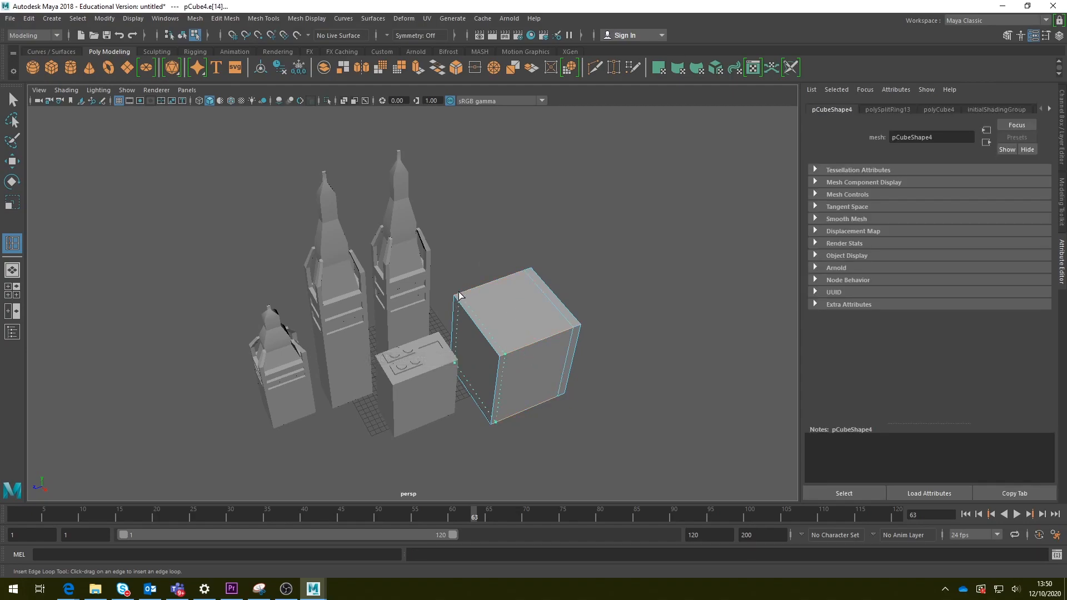
left_click_drag(491, 347, 500, 351)
left_click_drag(459, 305, 460, 304)
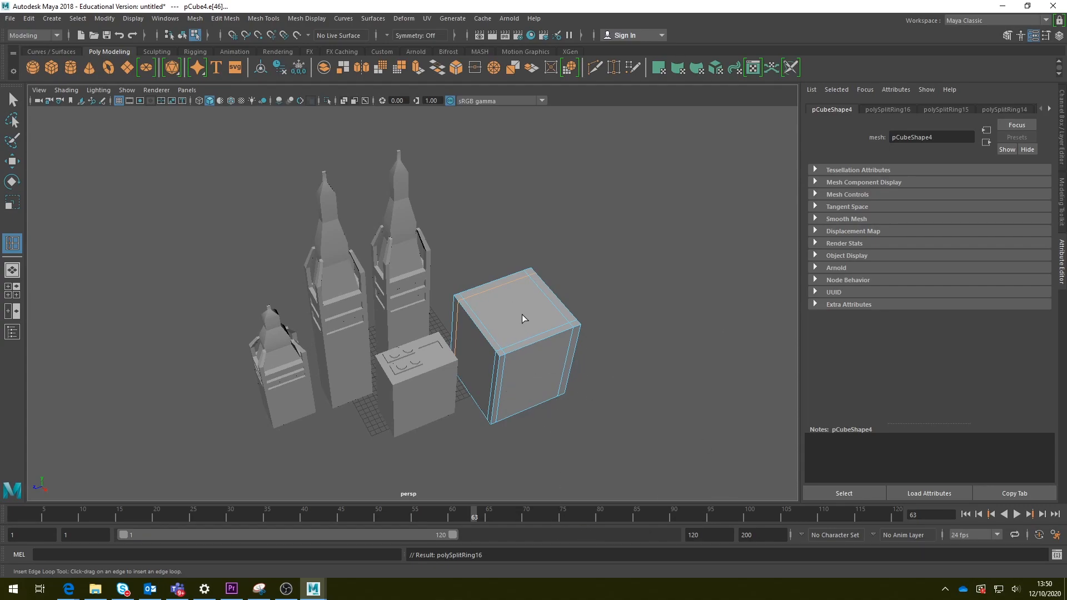
right_click_drag(521, 315, 526, 298)
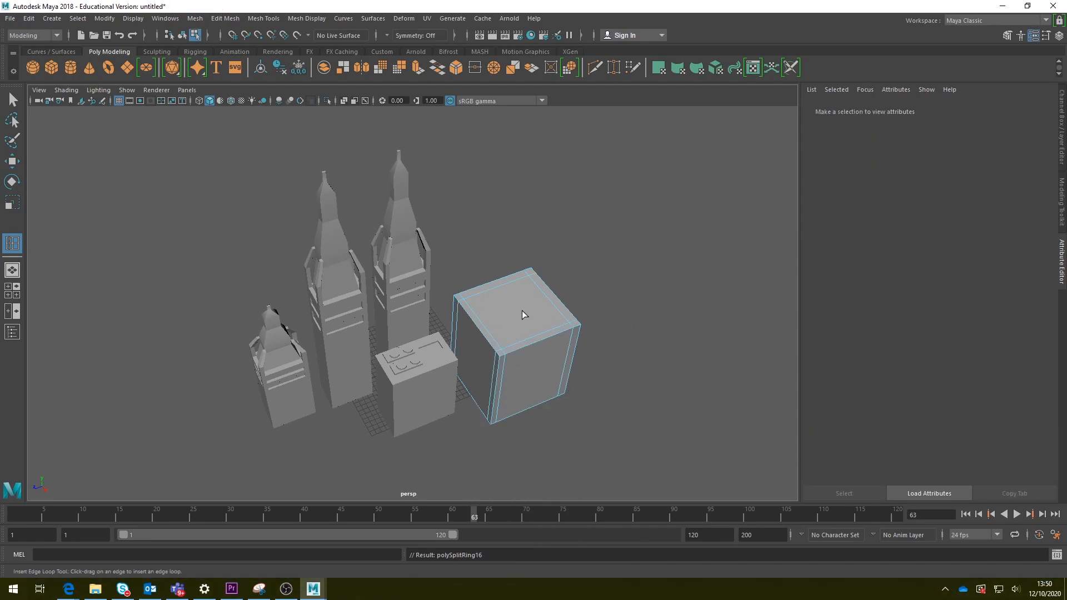
left_click(521, 311)
right_click_drag(525, 269, 528, 300)
left_click(521, 311)
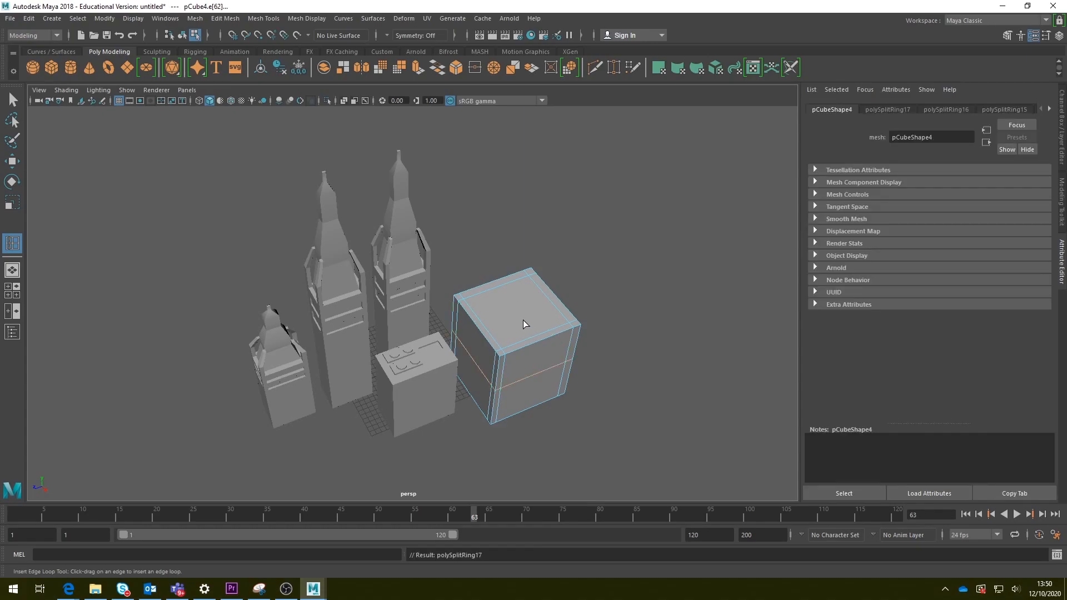
key("ctrl+z")
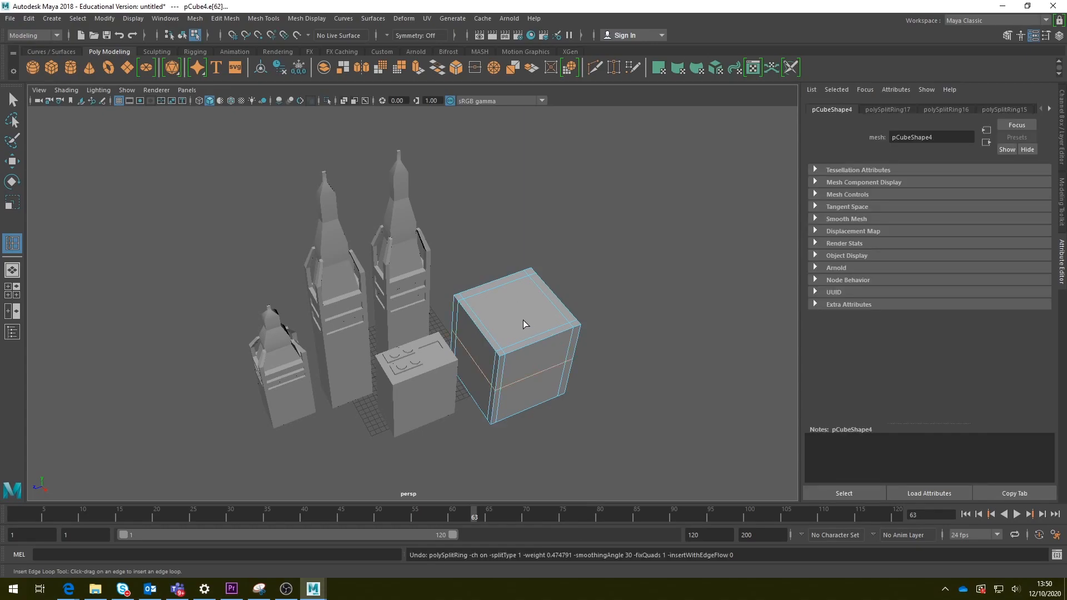
key("ctrl+z")
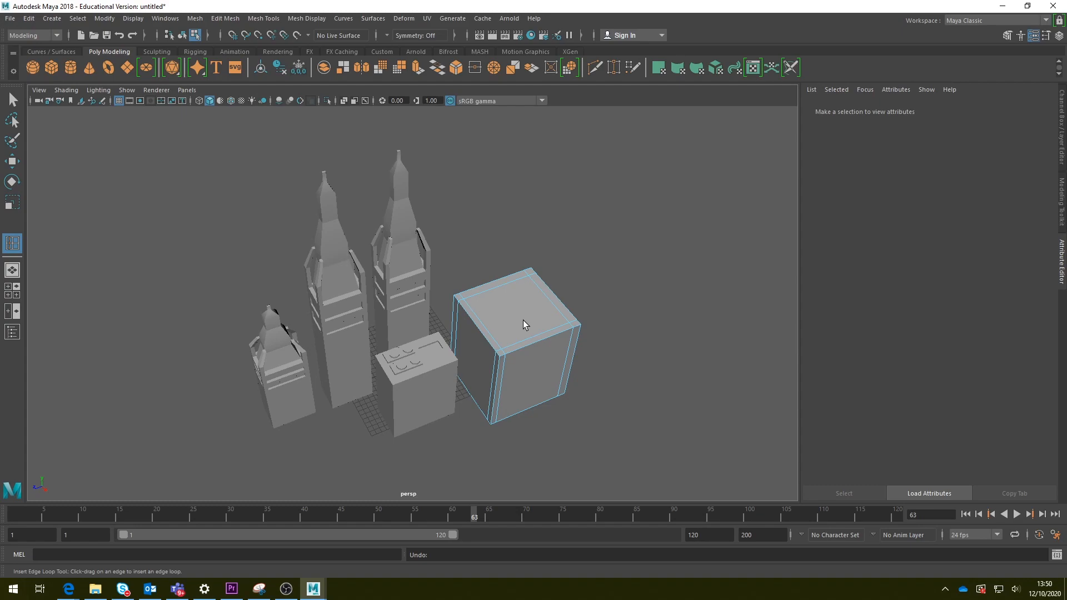
Extrude the cube's inner top face downward by a Local Translate Z of about -16.493 to hollow the building out
key("q")
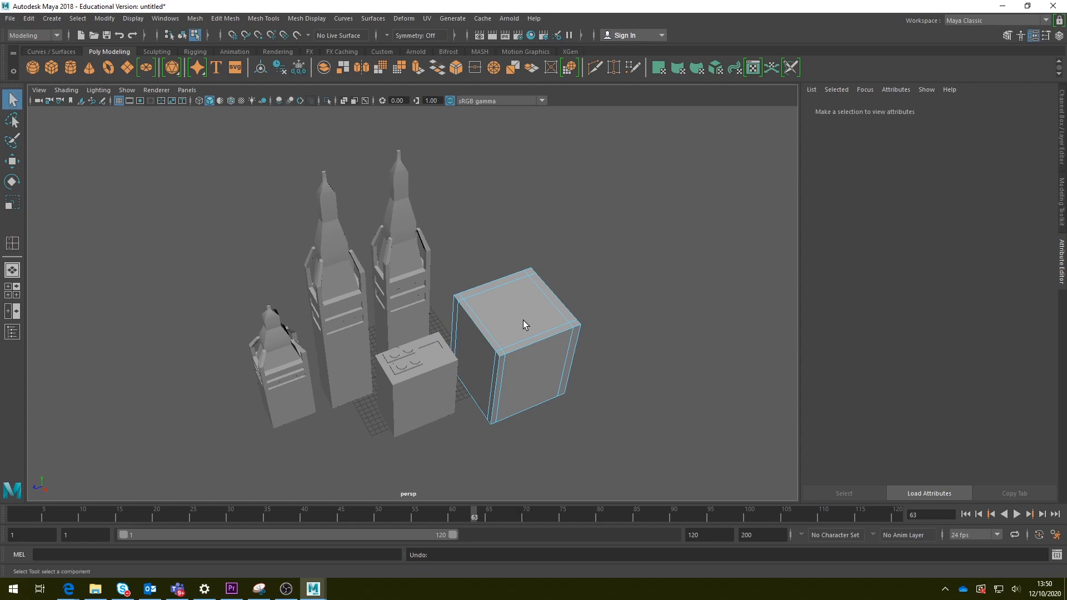
right_click_drag(519, 309, 518, 295)
left_click(515, 311)
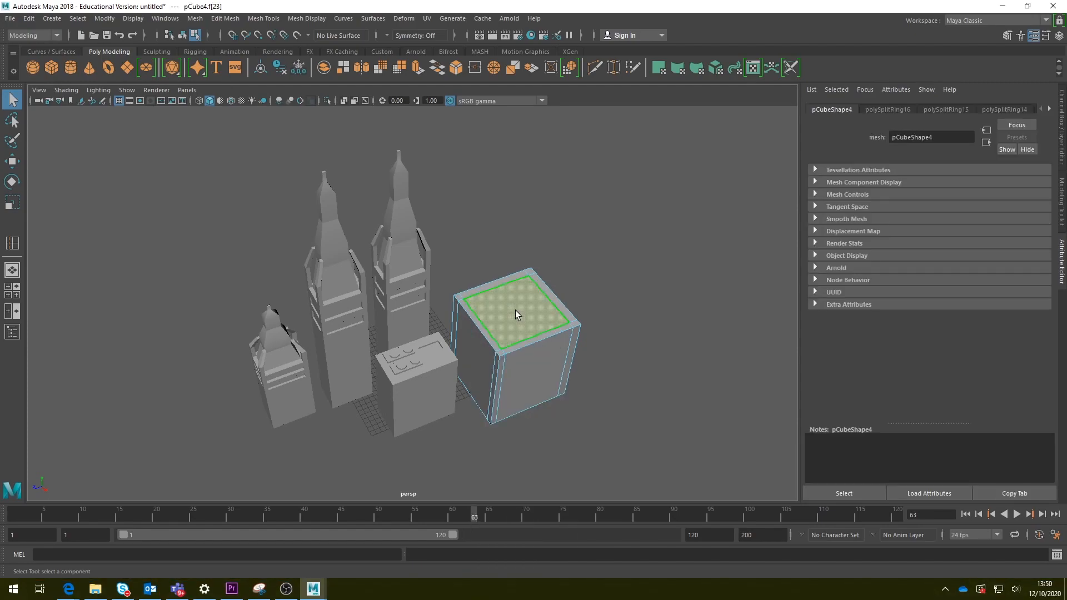
left_click(421, 71)
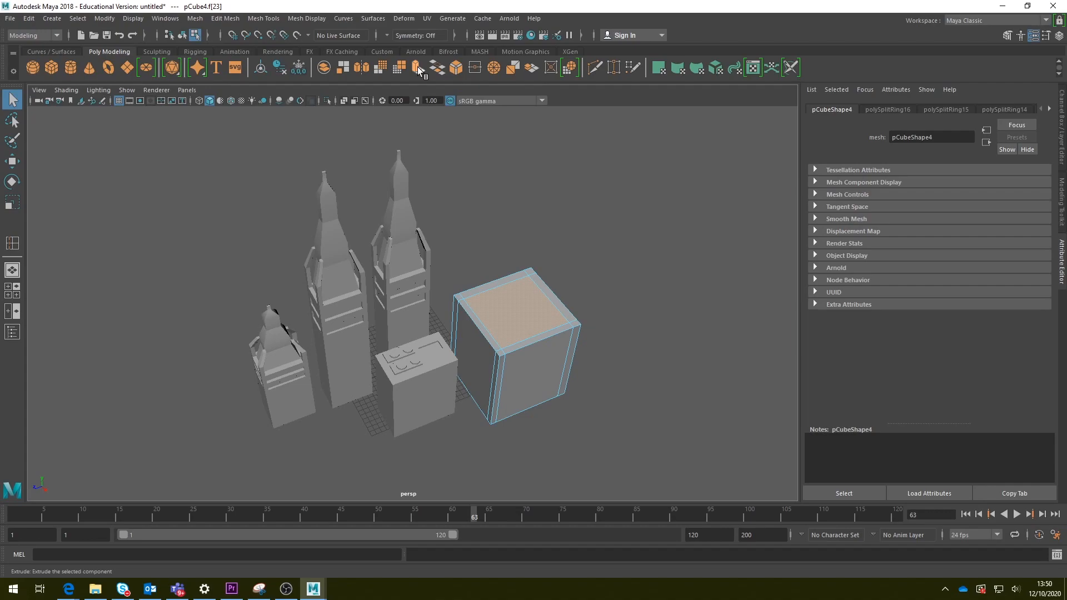
left_click_drag(519, 295, 527, 428)
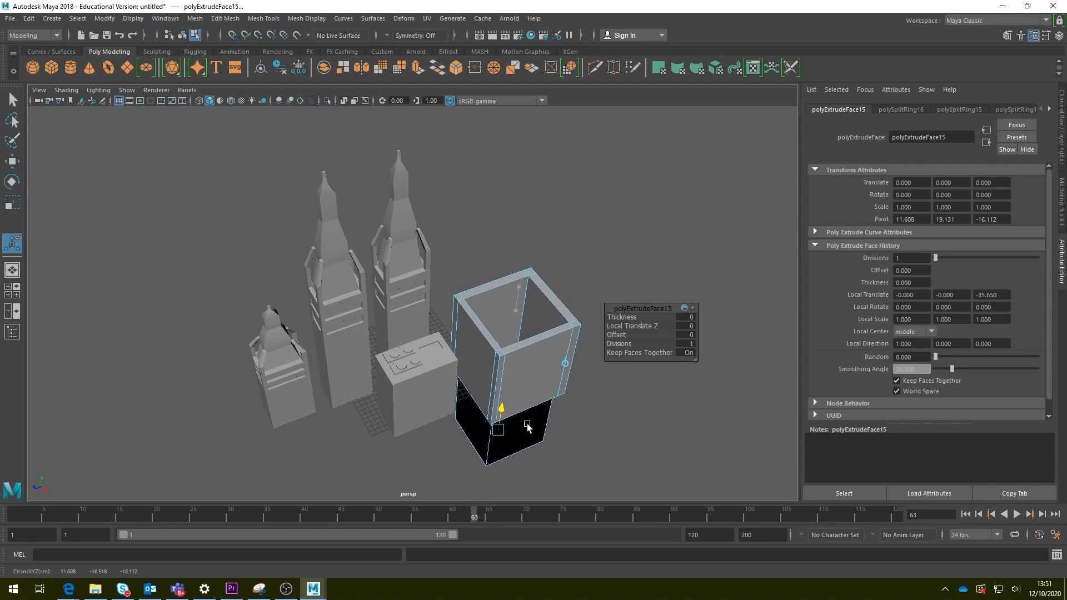
left_click_drag(576, 459, 571, 426, "alt")
left_click_drag(572, 445, 529, 315, "alt")
left_click_drag(614, 400, 515, 386, "alt")
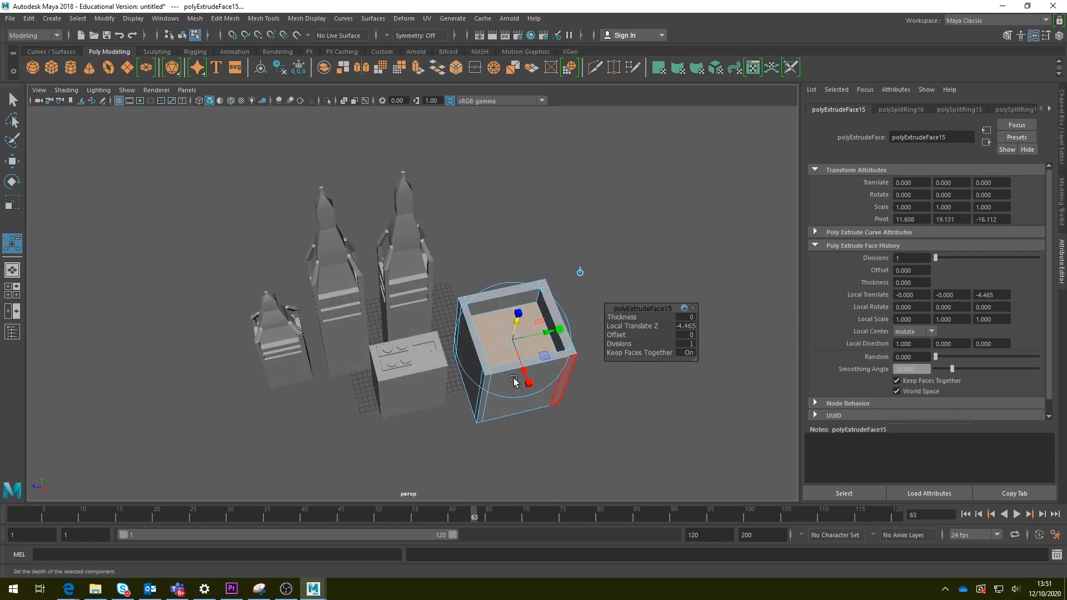
left_click_drag(516, 322, 508, 354)
left_click_drag(623, 448, 423, 374, "alt")
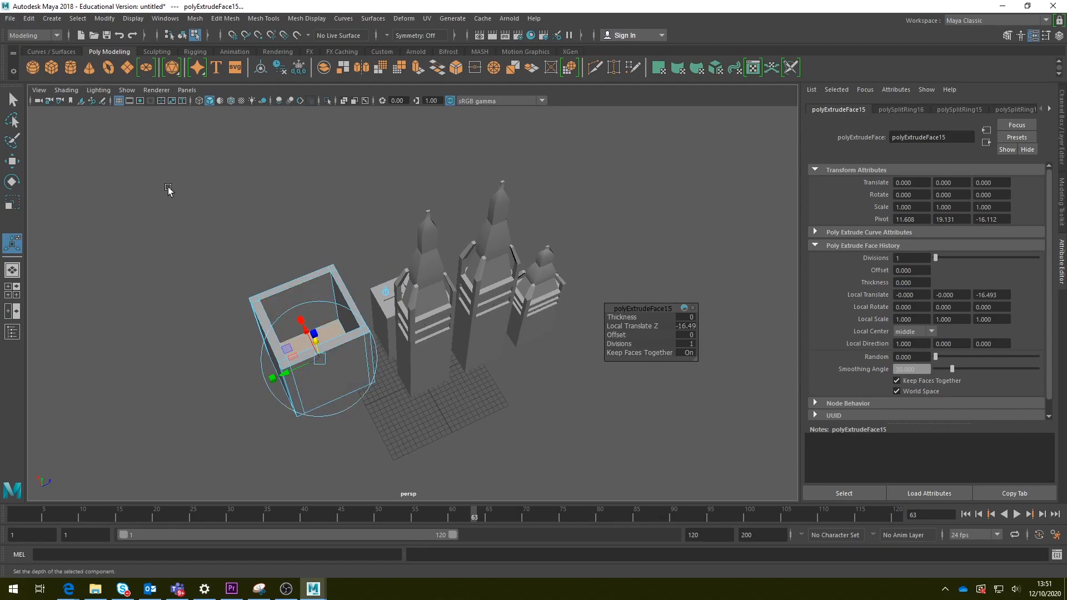
left_click(296, 196)
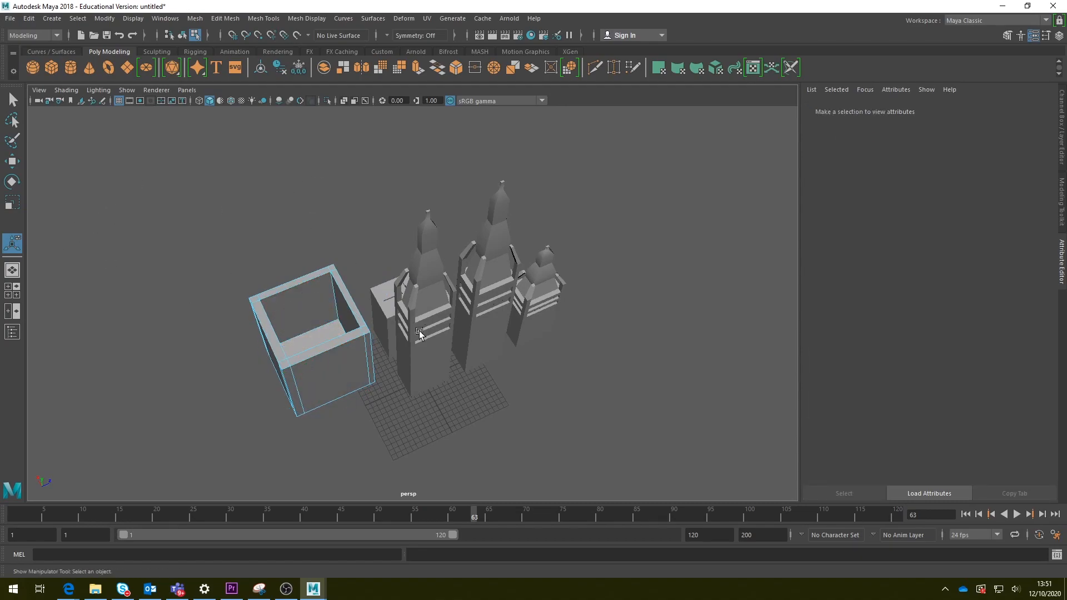
Switch the hollow building to object selection and lower it towards ground level
right_click_drag(321, 338, 366, 252)
key("w")
left_click_drag(303, 316, 312, 350)
Duplicate all the buildings, place the copied set beside the originals, and select both sets together
left_click_drag(456, 433, 664, 421, "alt")
left_click_drag(232, 143, 610, 437)
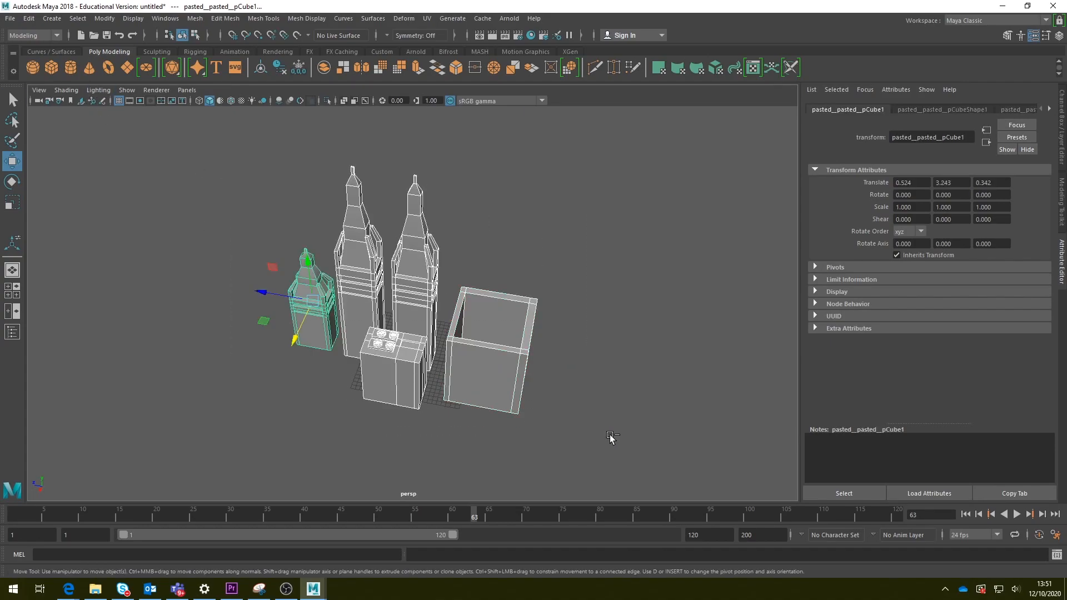
key("ctrl+c")
key("ctrl+v")
left_click_drag(369, 286, 201, 256)
left_click_drag(220, 293, 199, 359)
scroll(384, 386, "down", 5)
left_click_drag(181, 201, 536, 412)
key("Delete")
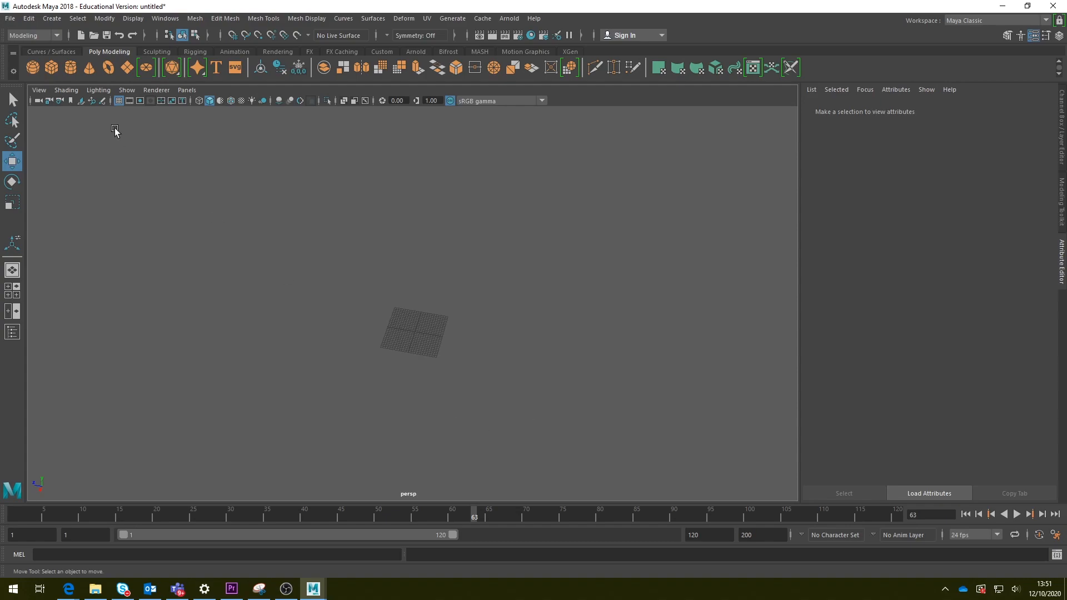
left_click(30, 22)
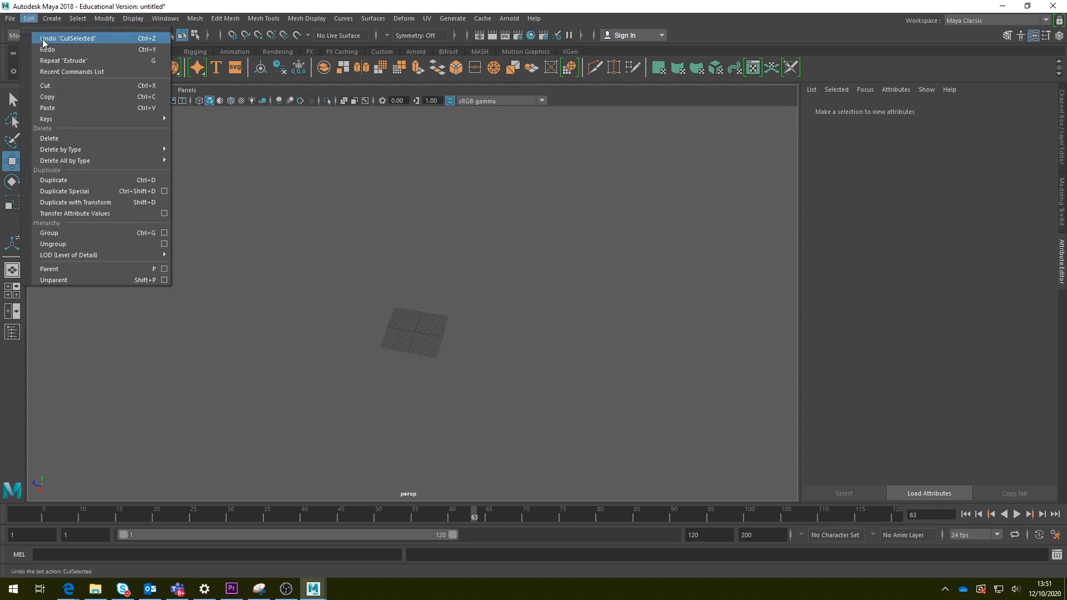
left_click(42, 38)
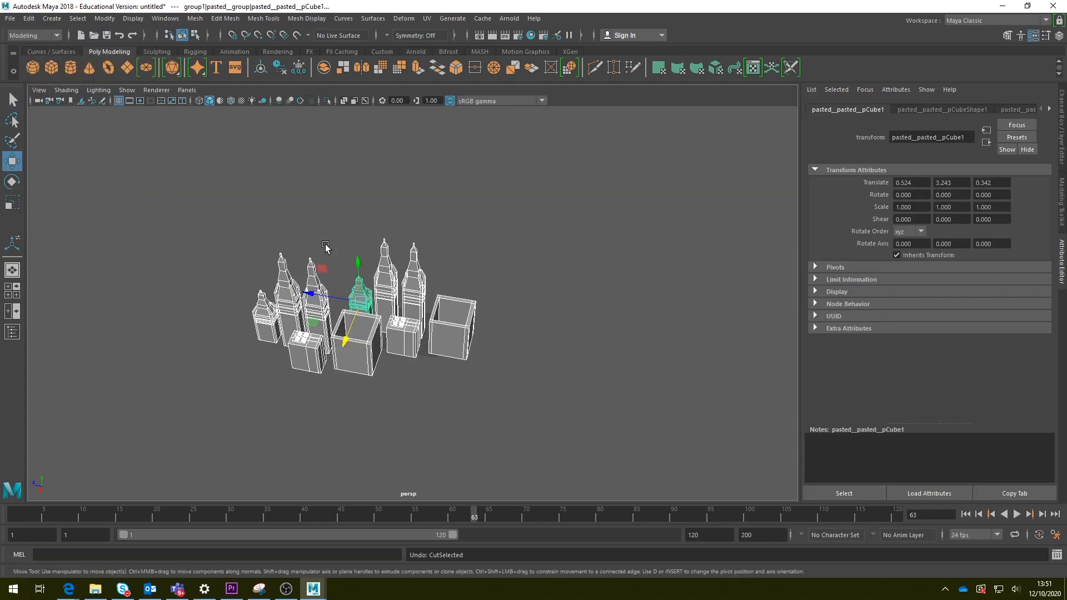
Copy and paste the two selected building sets and place the copies next to the originals, making four sets
key("ctrl+c")
key("ctrl+v")
left_click_drag(347, 332, 314, 406)
left_click_drag(393, 435, 310, 467, "alt")
left_click_drag(331, 410, 378, 404)
left_click_drag(417, 453, 417, 424)
Duplicate all four building sets and offset the copies alongside them to form a block of eight sets
left_click_drag(245, 249, 579, 459)
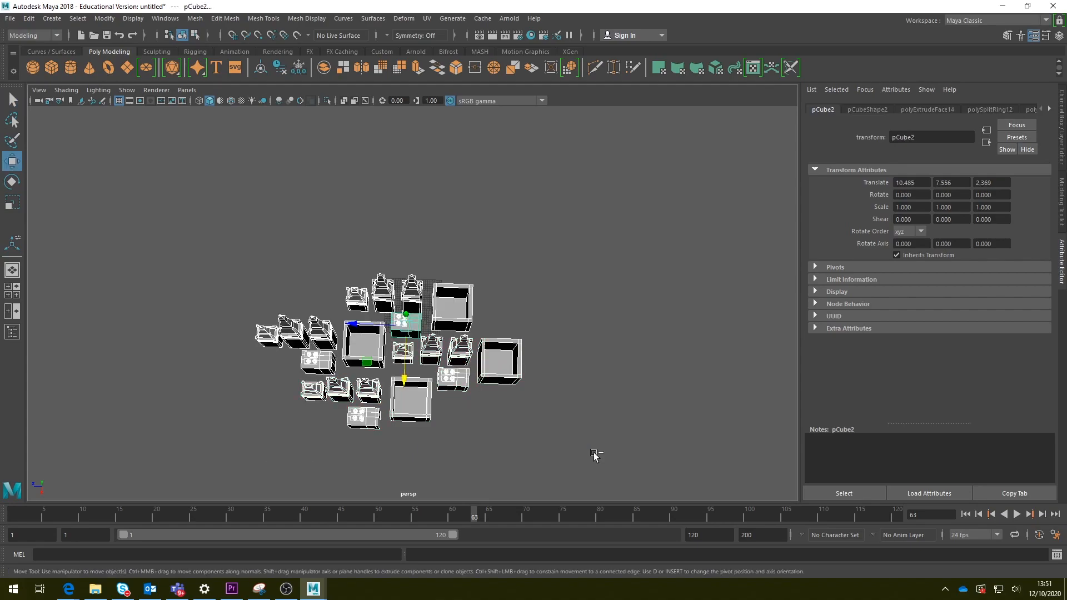
key("ctrl+g")
mouse_move(387, 378)
left_mouse_down("shift")
mouse_move(530, 400)
mouse_move(516, 514)
left_mouse_up("shift")
left_click_drag(503, 470, 467, 466)
right_click_drag(654, 389, 630, 393, "alt")
Duplicate the whole eight-set city block and move the copy by about 11.451 in X and 94.934 in Z
left_click_drag(594, 481, 669, 383, "alt")
left_click_drag(278, 165, 652, 415)
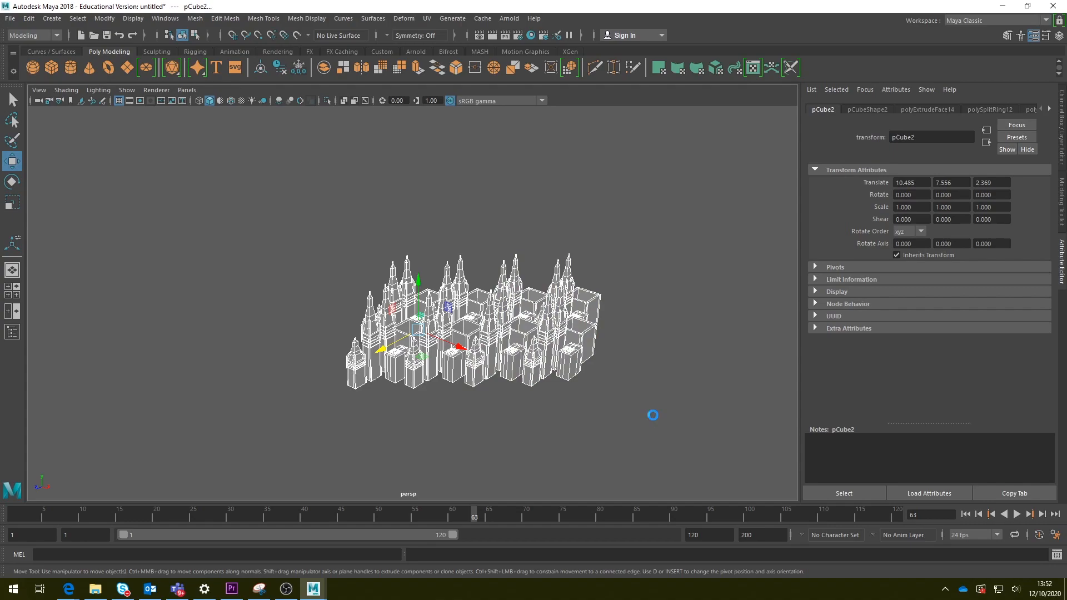
key("ctrl+v")
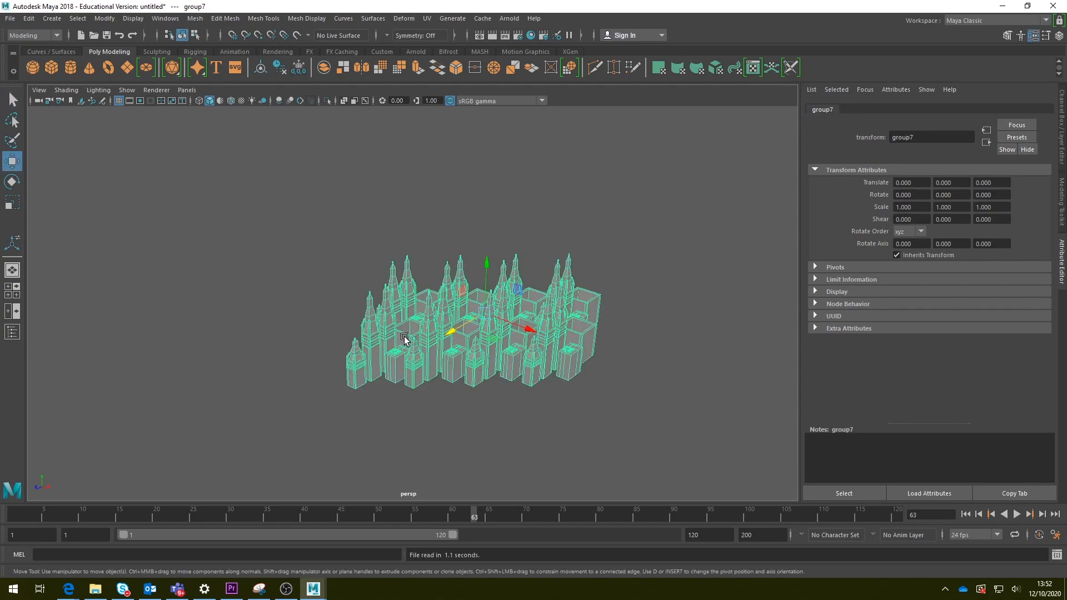
left_click_drag(464, 329, 336, 384)
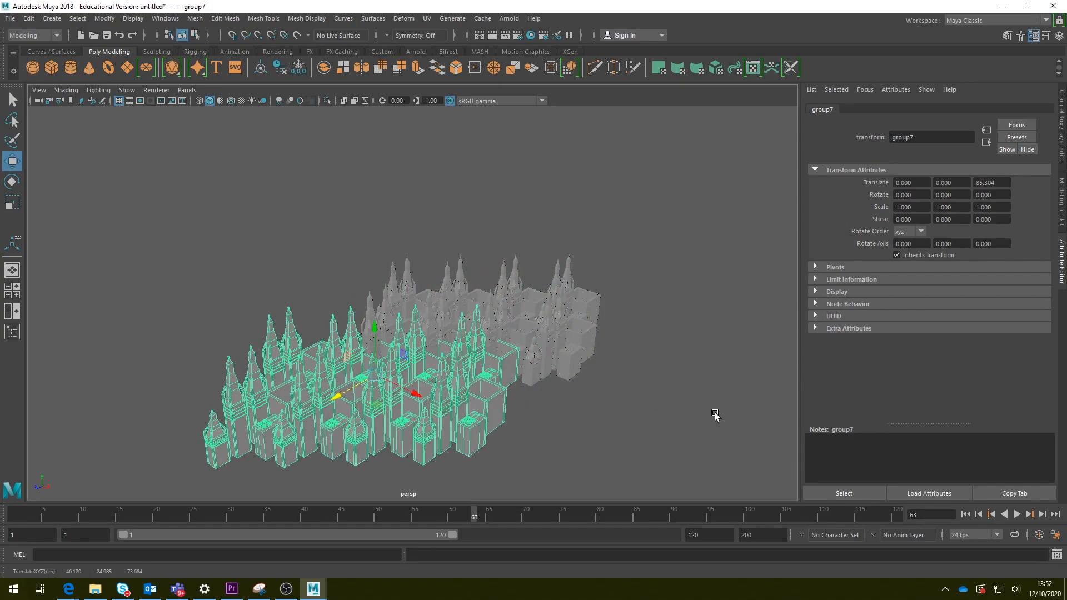
scroll(660, 433, "down", 3)
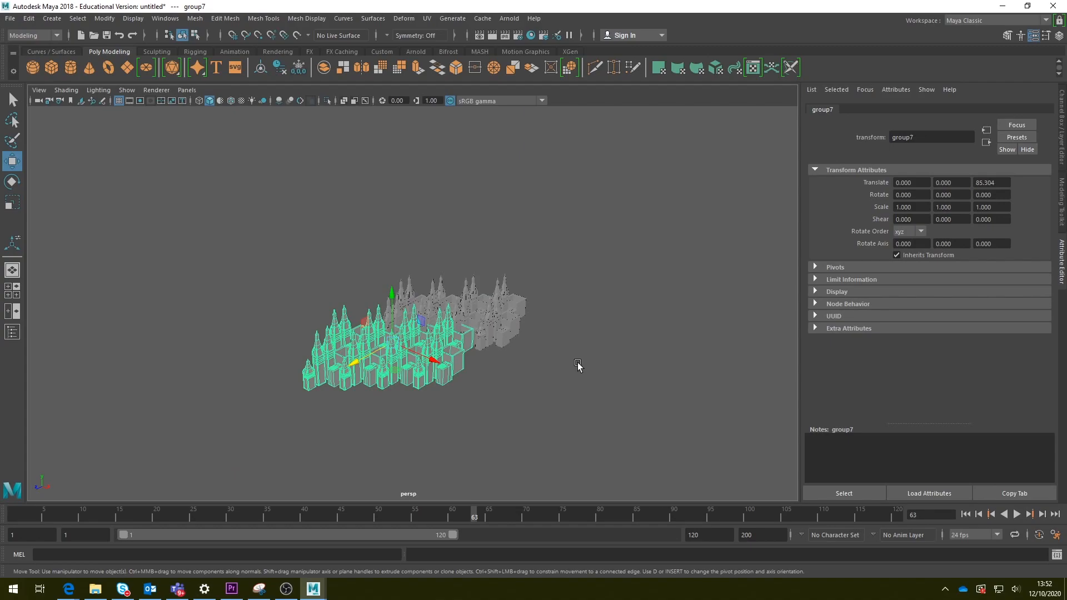
left_click_drag(578, 365, 399, 399, "alt")
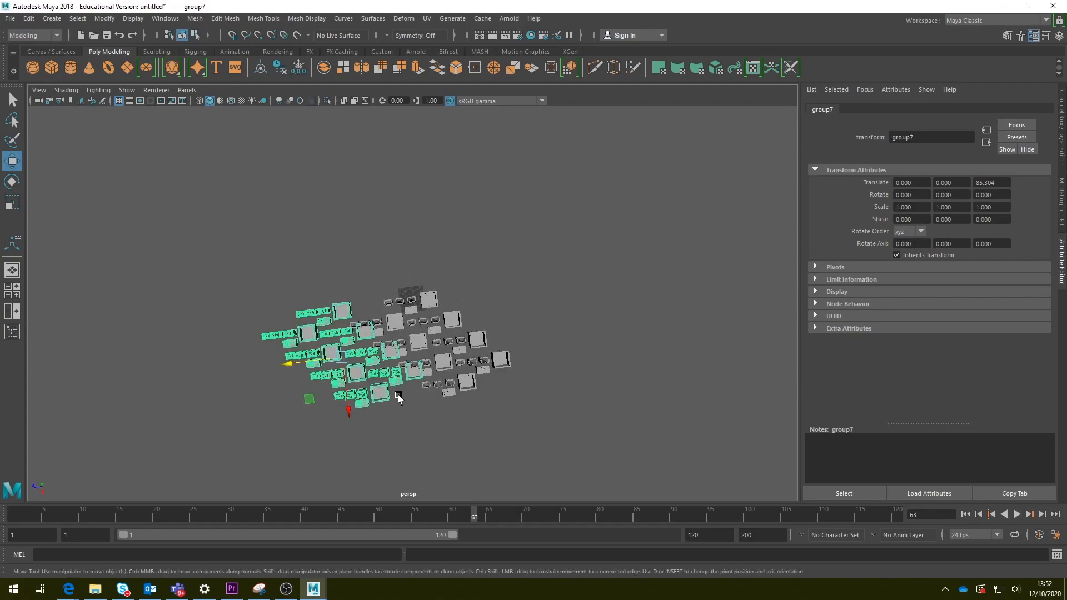
left_click_drag(309, 367, 302, 367)
left_click_drag(337, 400, 341, 421)
left_click_drag(568, 431, 560, 387, "alt")
scroll(457, 398, "up", 10)
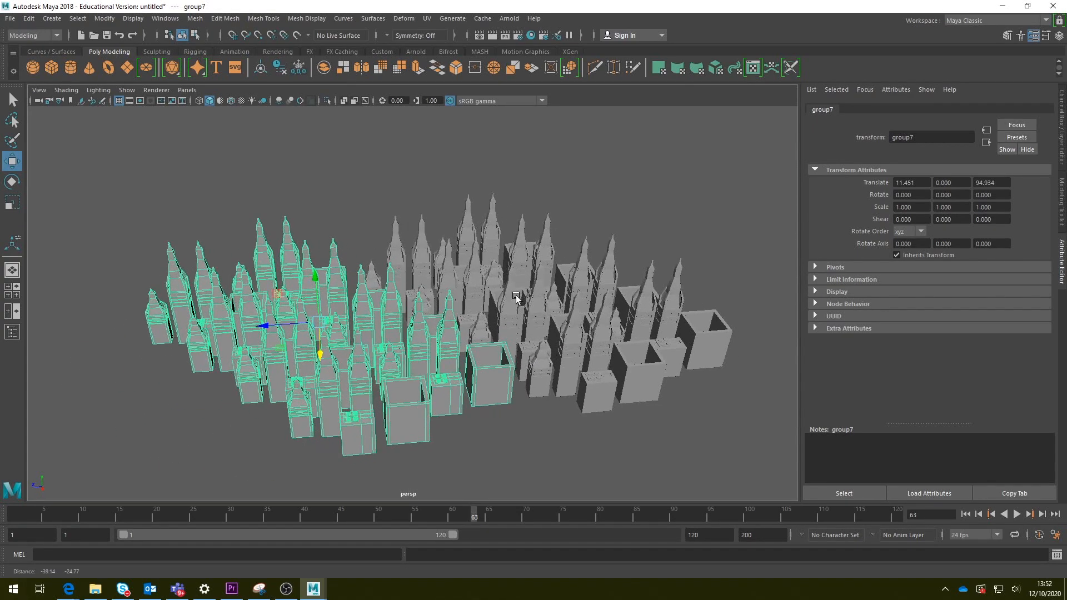